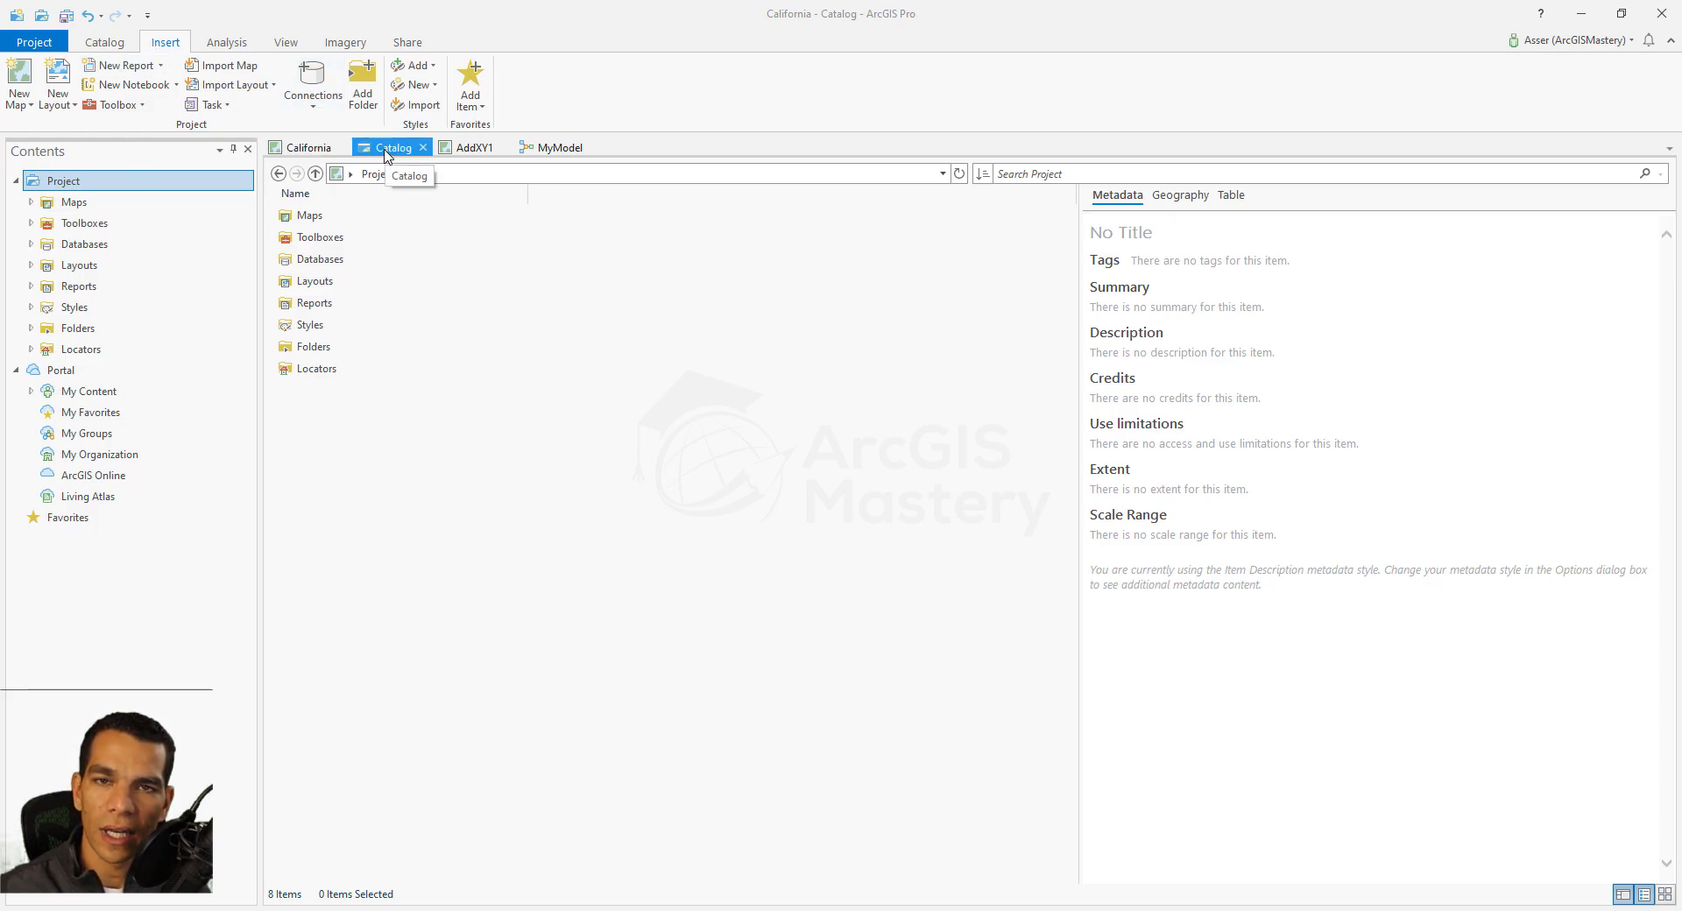
# Step: Start a new database connection from the catalog view and set its database platform to Oracle
pyautogui.click(300, 151)
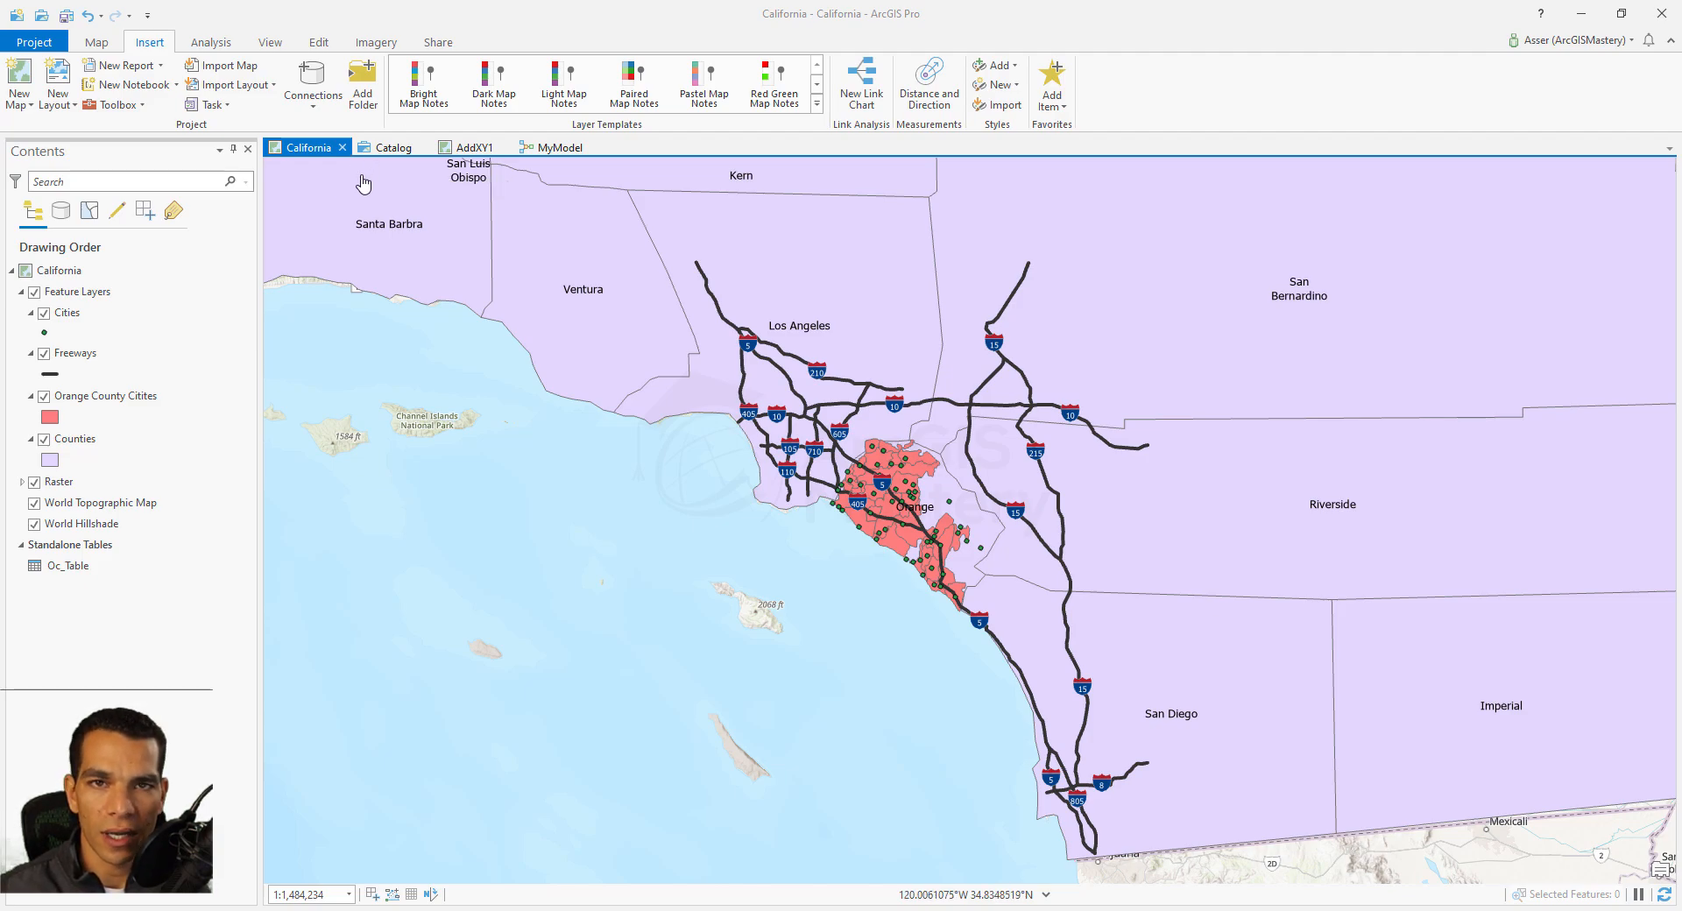
pyautogui.click(381, 149)
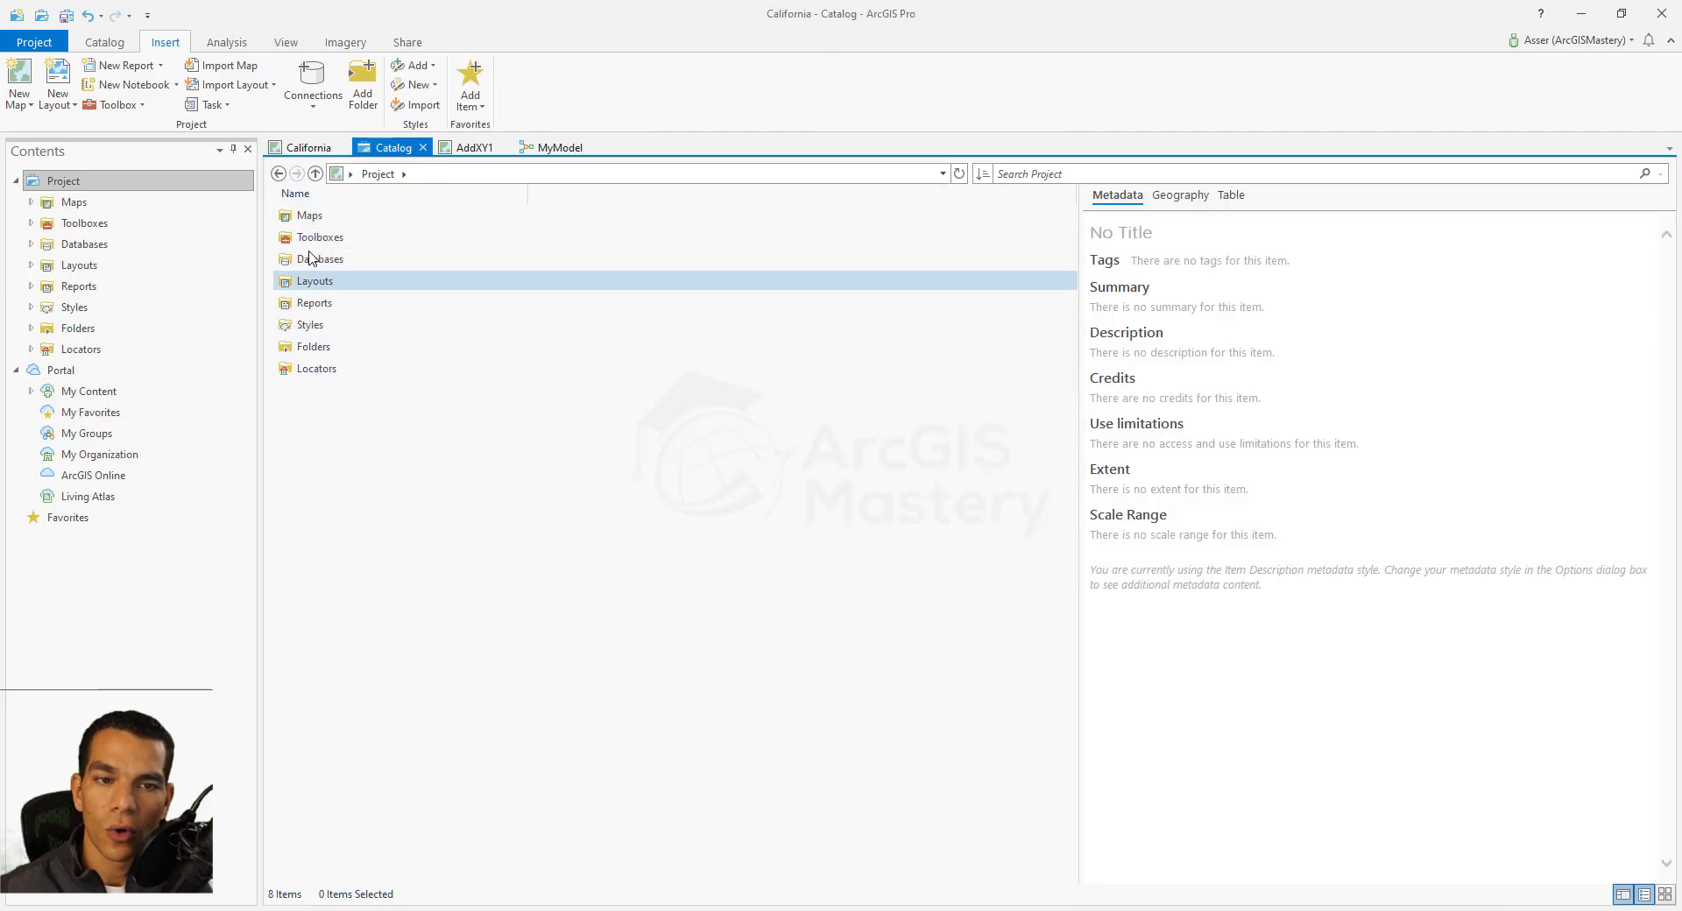
pyautogui.click(312, 87)
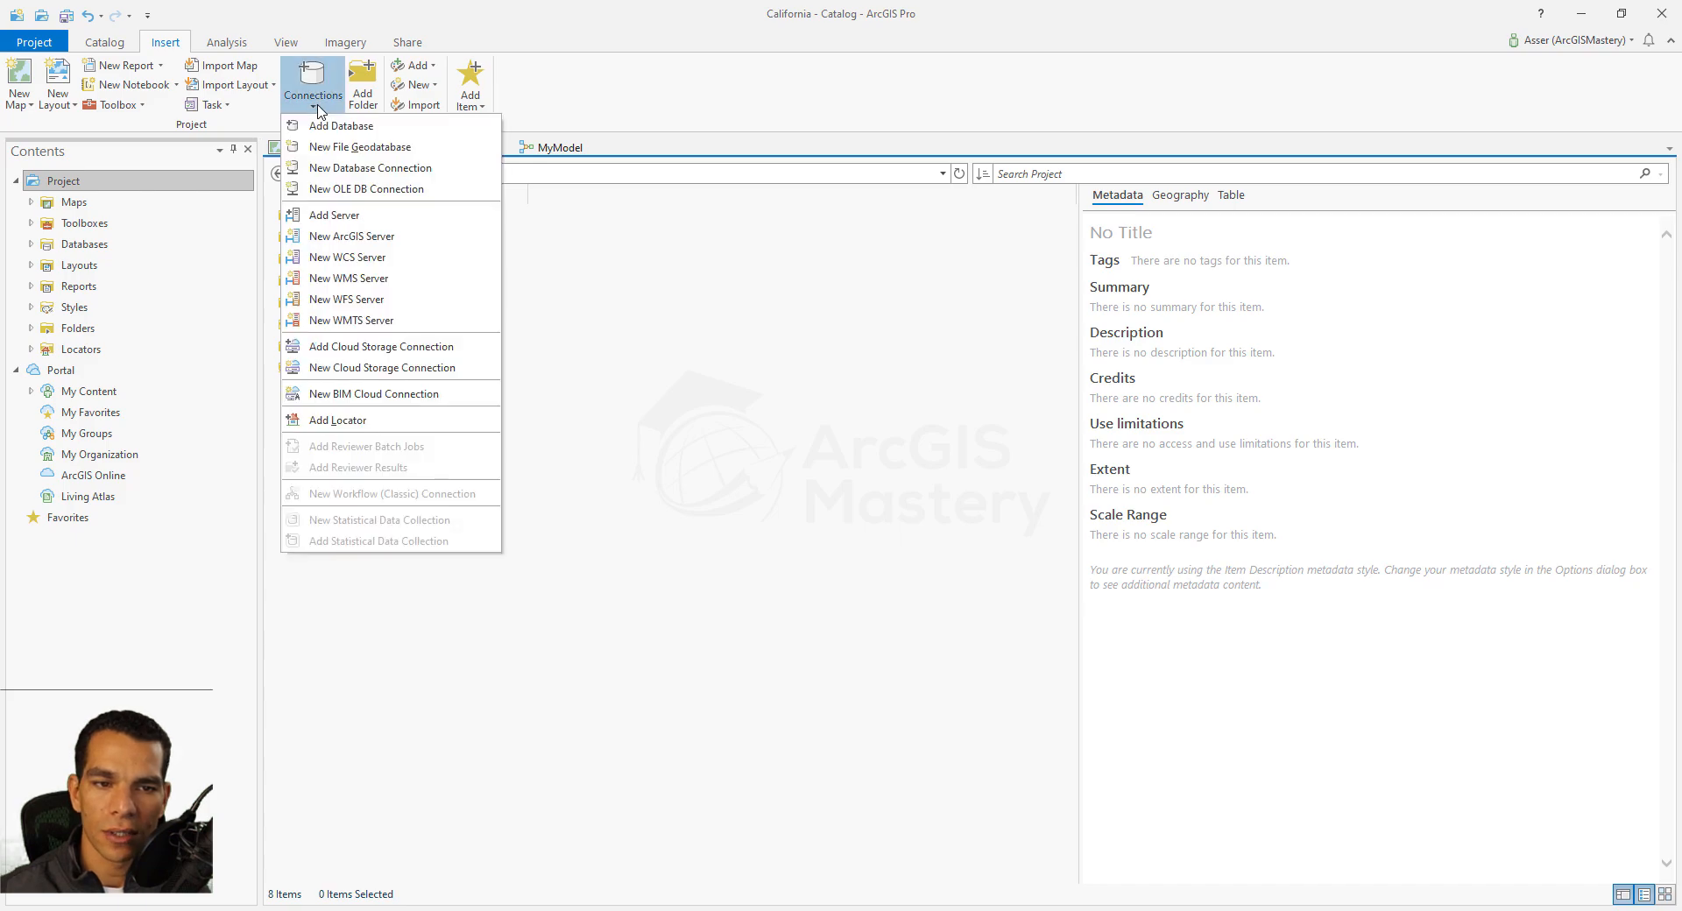
pyautogui.click(413, 168)
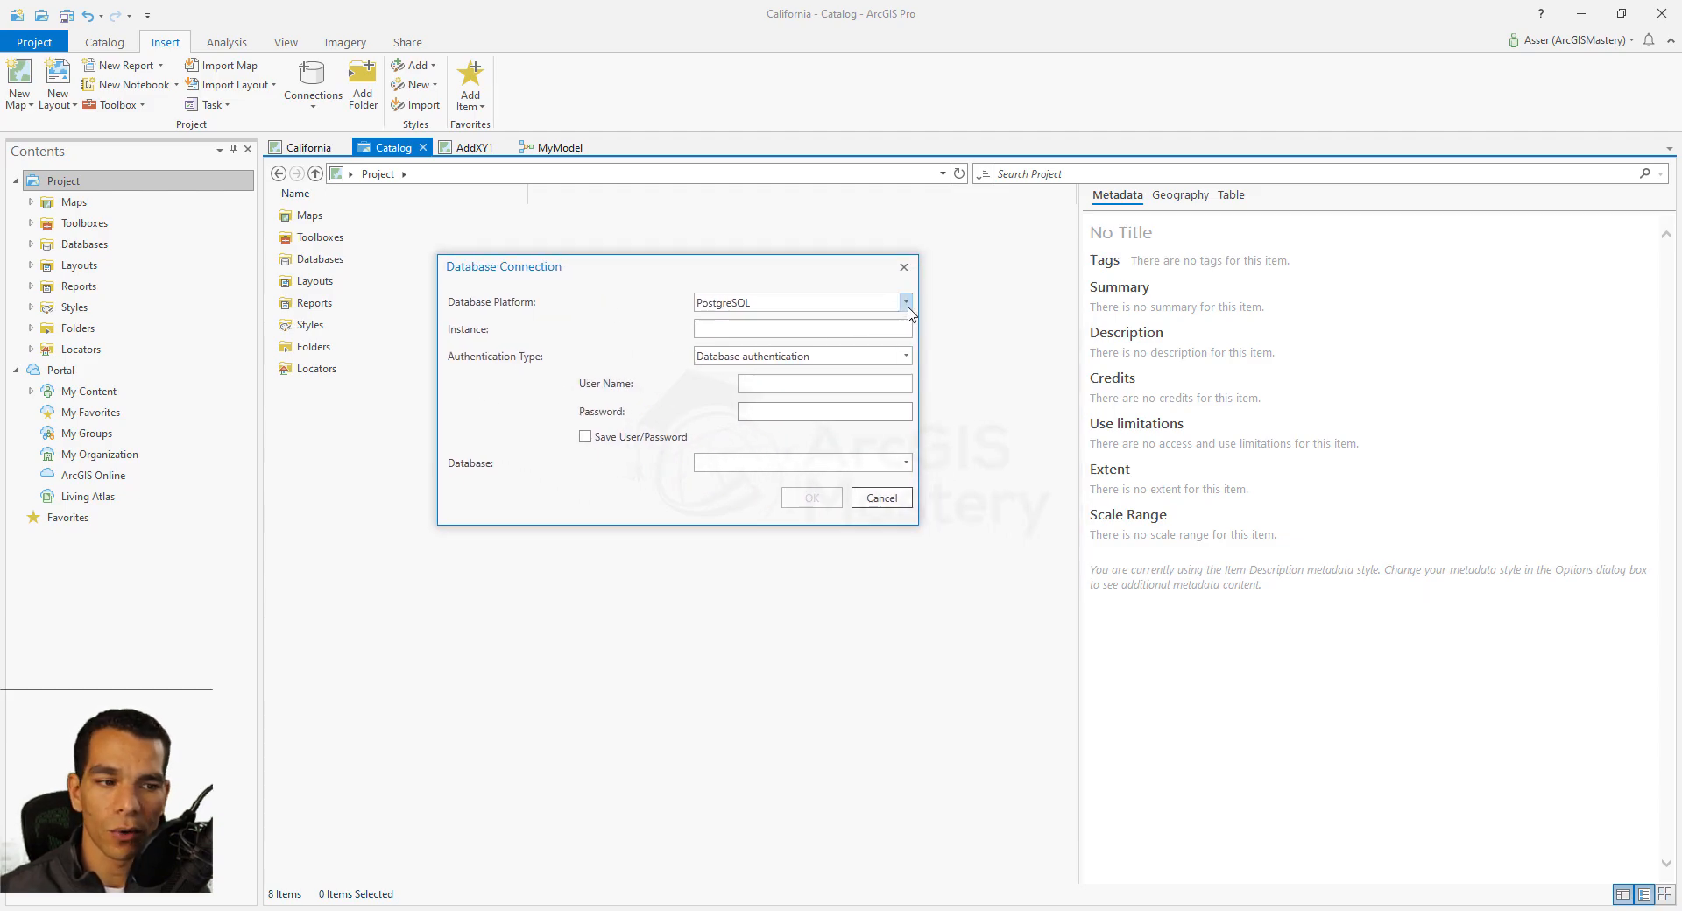
pyautogui.click(906, 306)
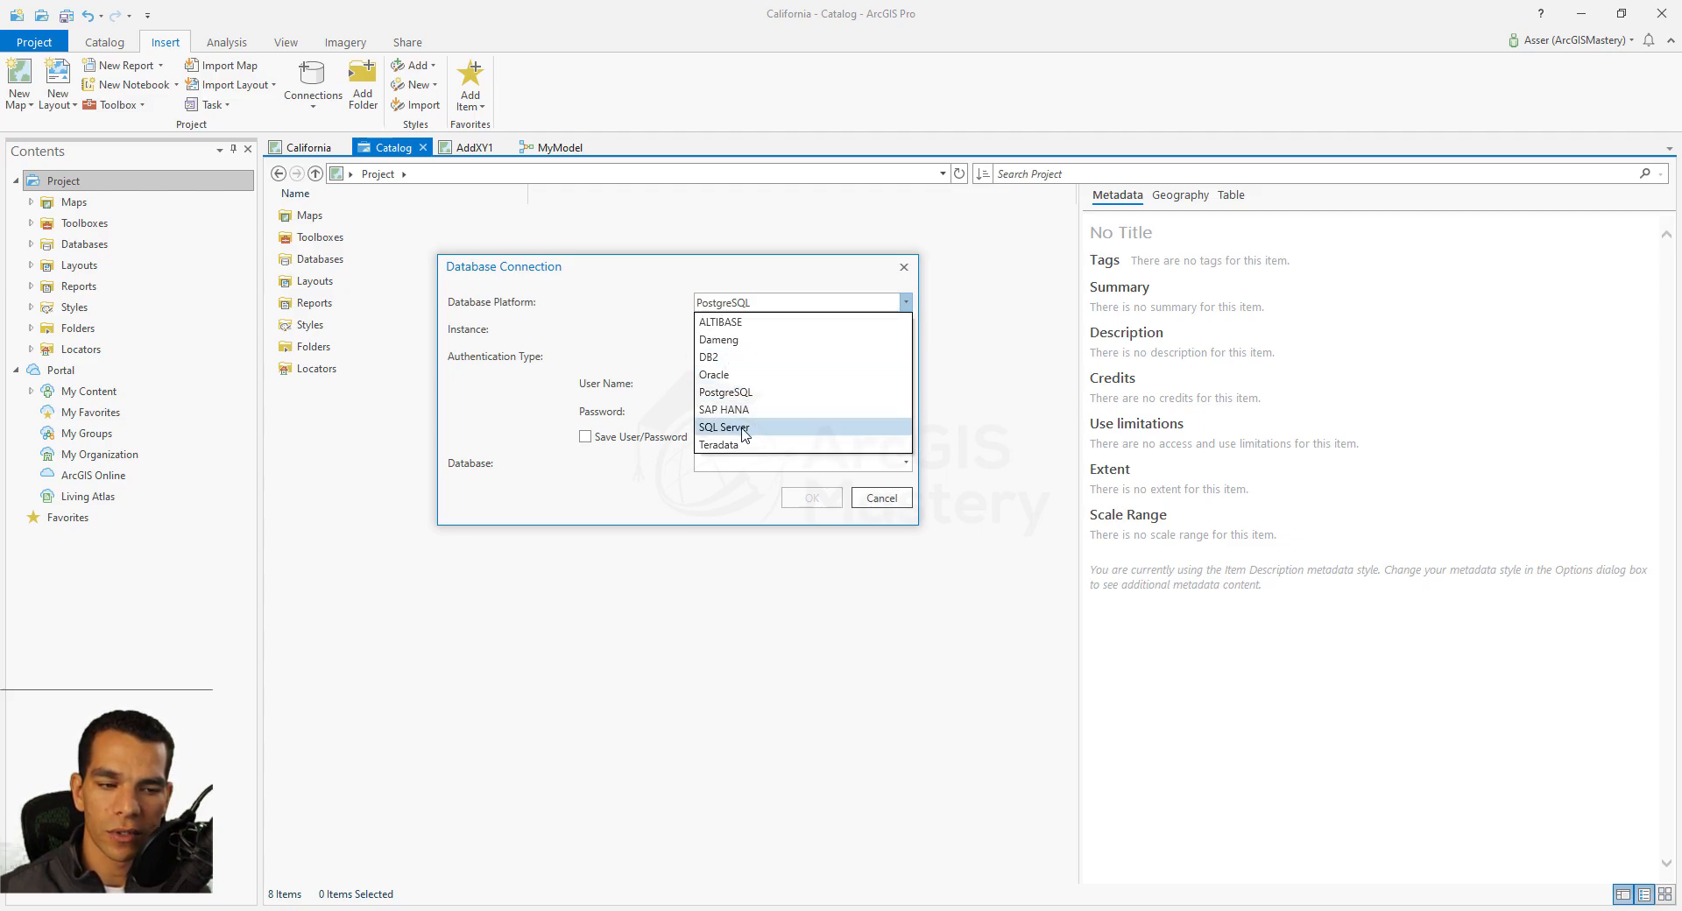
pyautogui.click(734, 375)
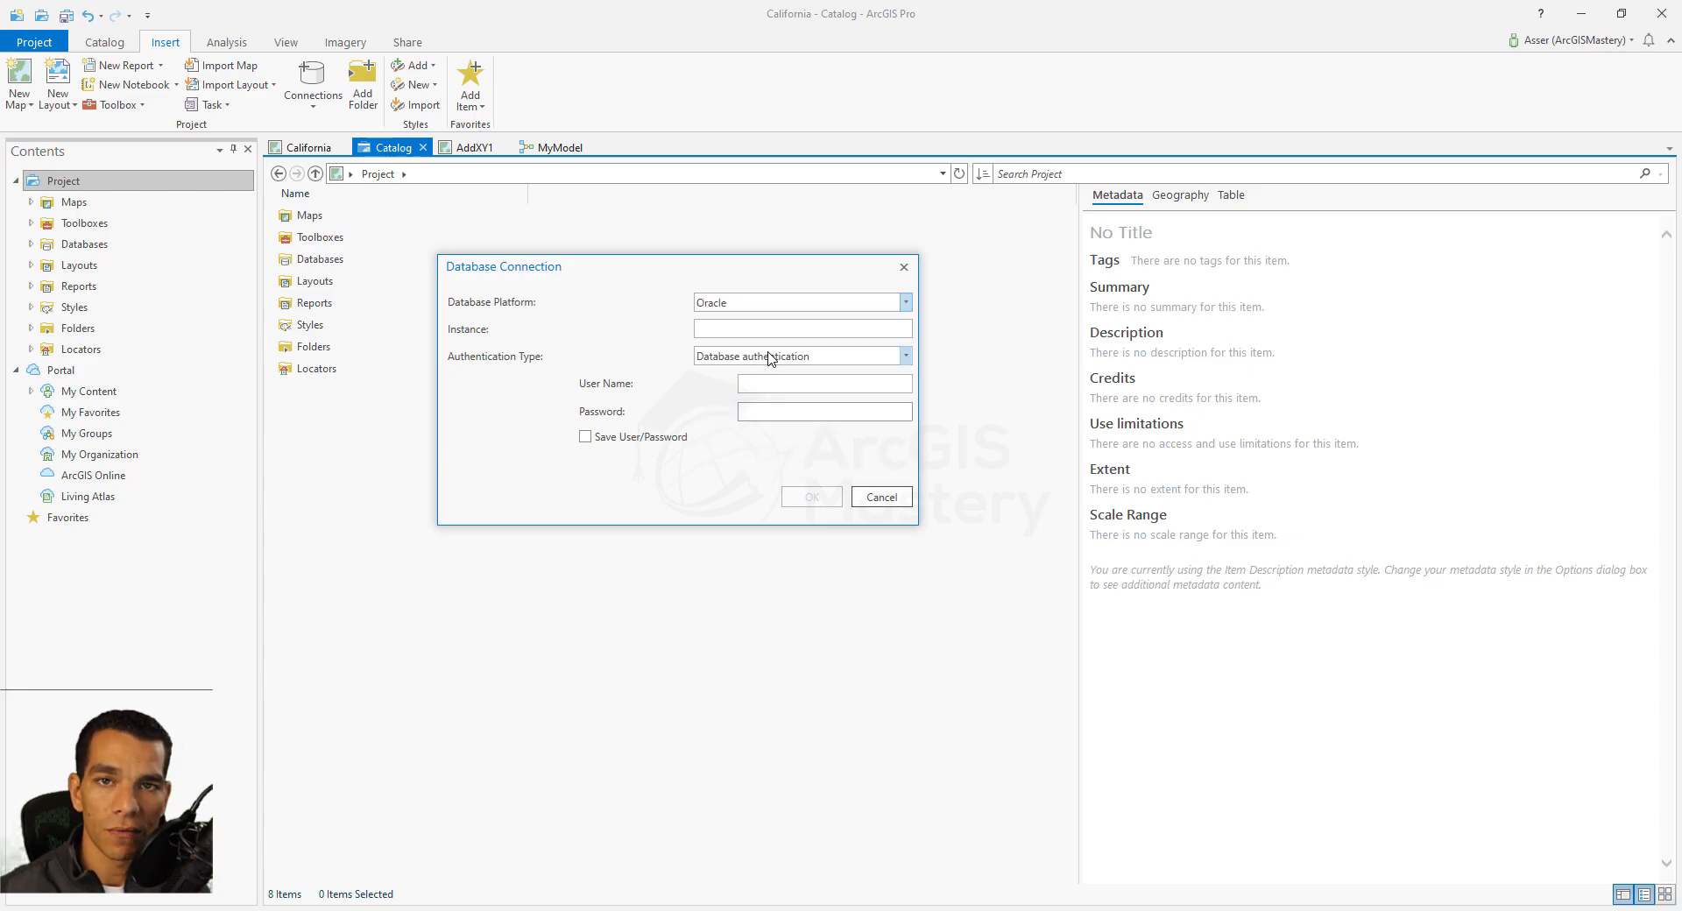
# Step: Try operating system authentication for the Oracle connection, return to database authentication, and close the dialog without creating the connection
pyautogui.click(728, 330)
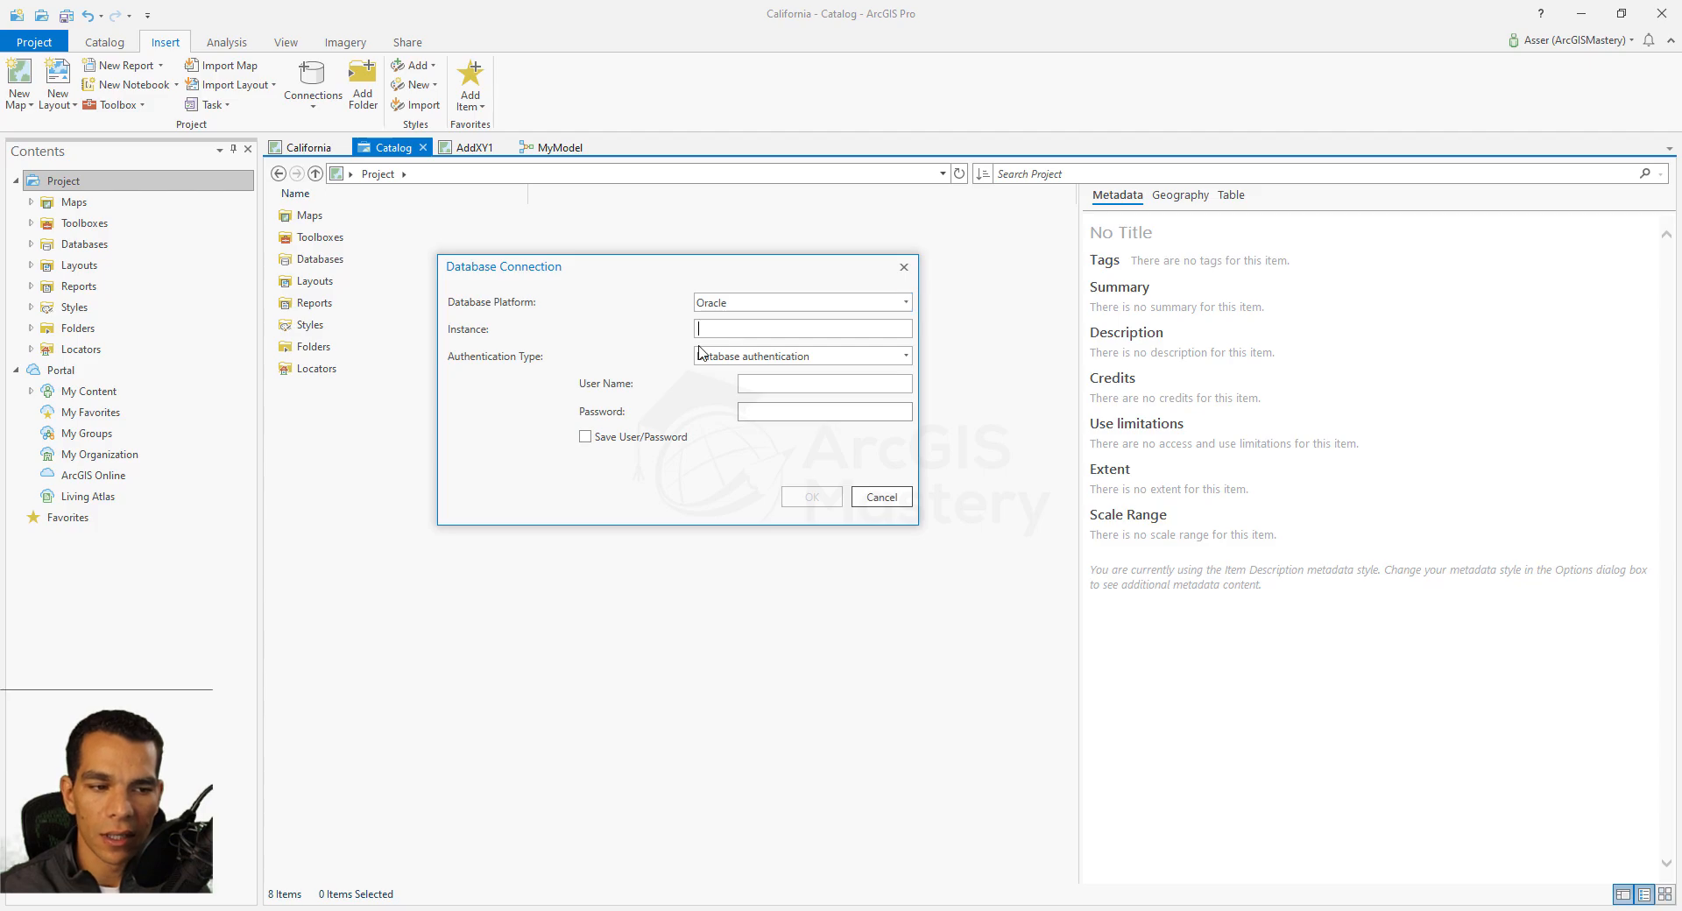
pyautogui.click(839, 358)
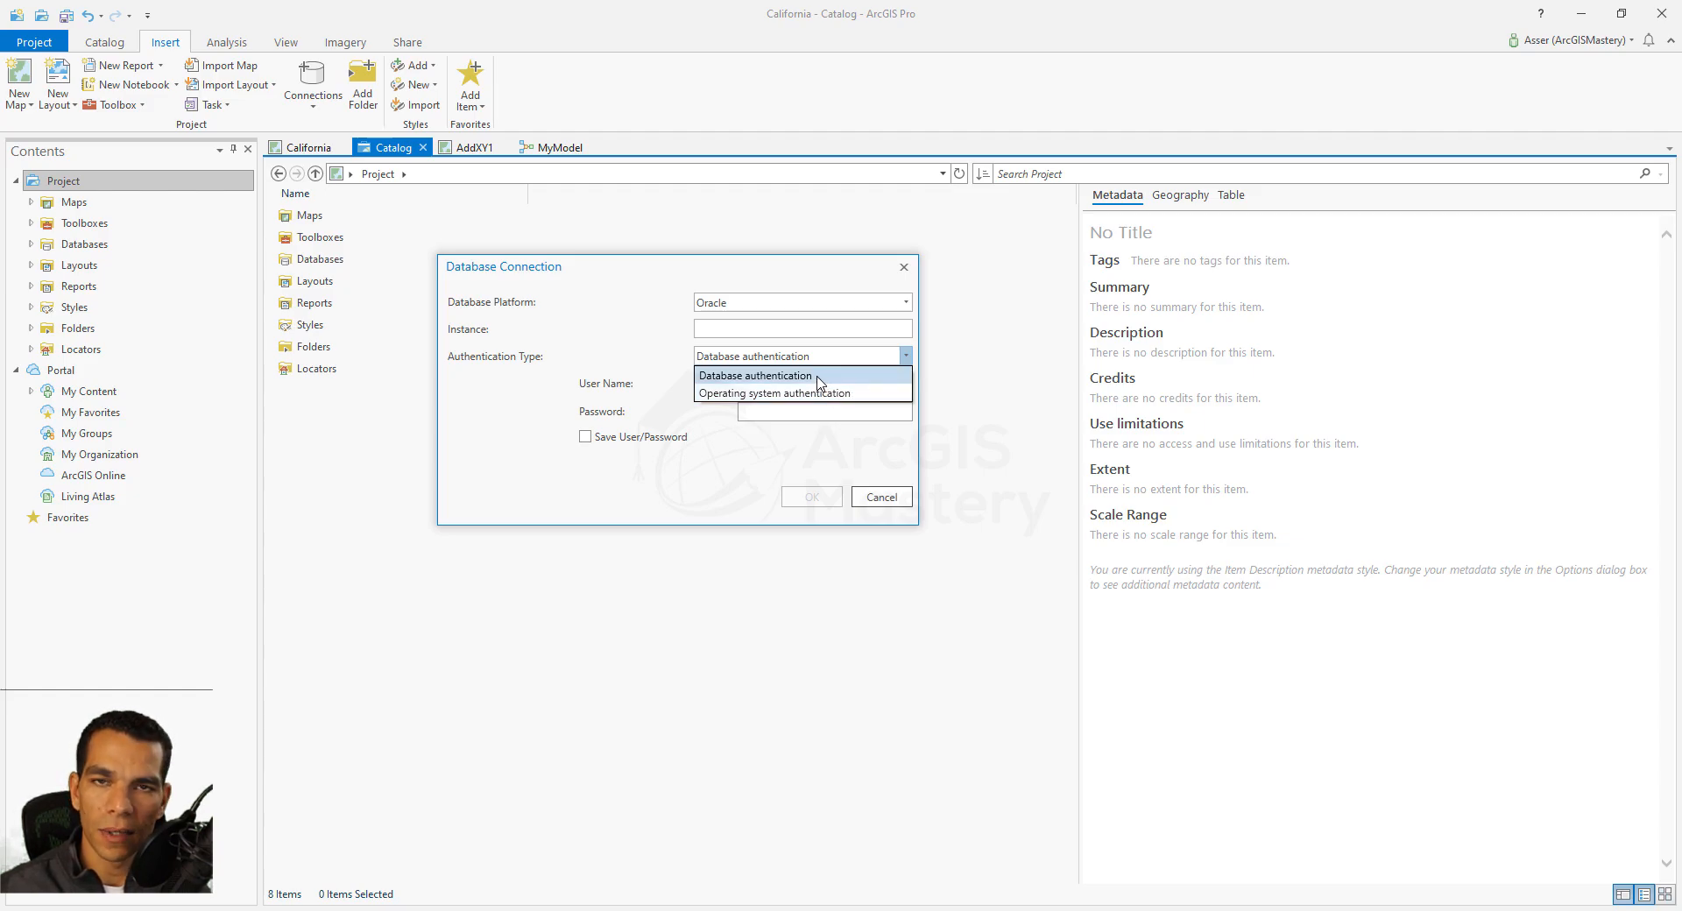
pyautogui.click(820, 383)
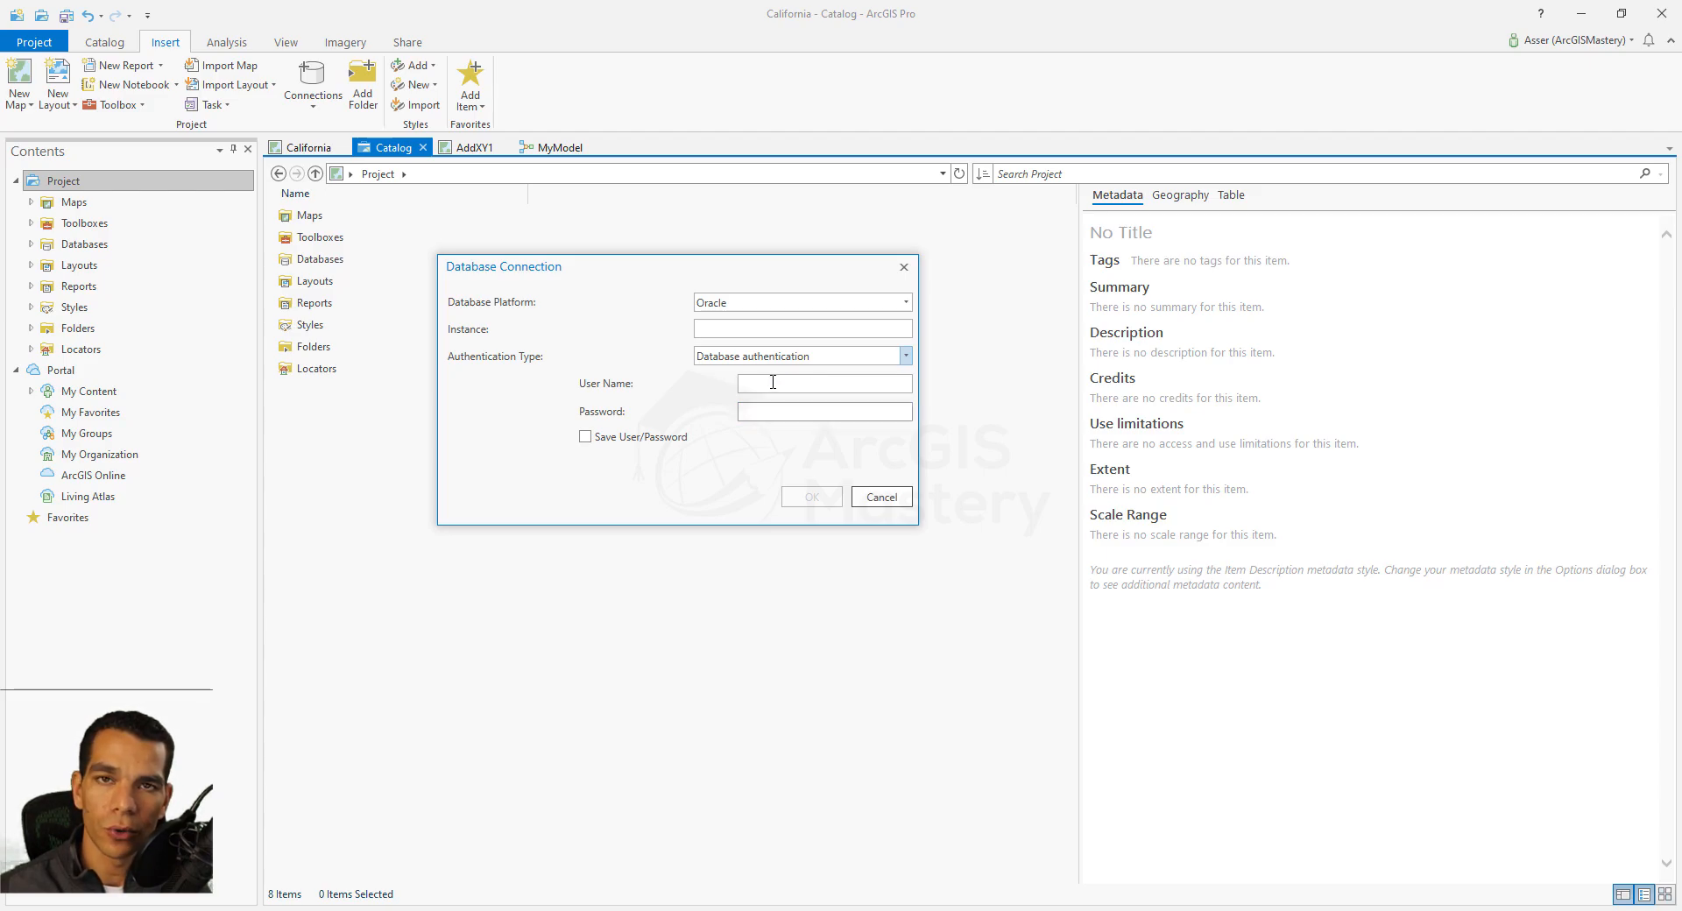
pyautogui.click(818, 359)
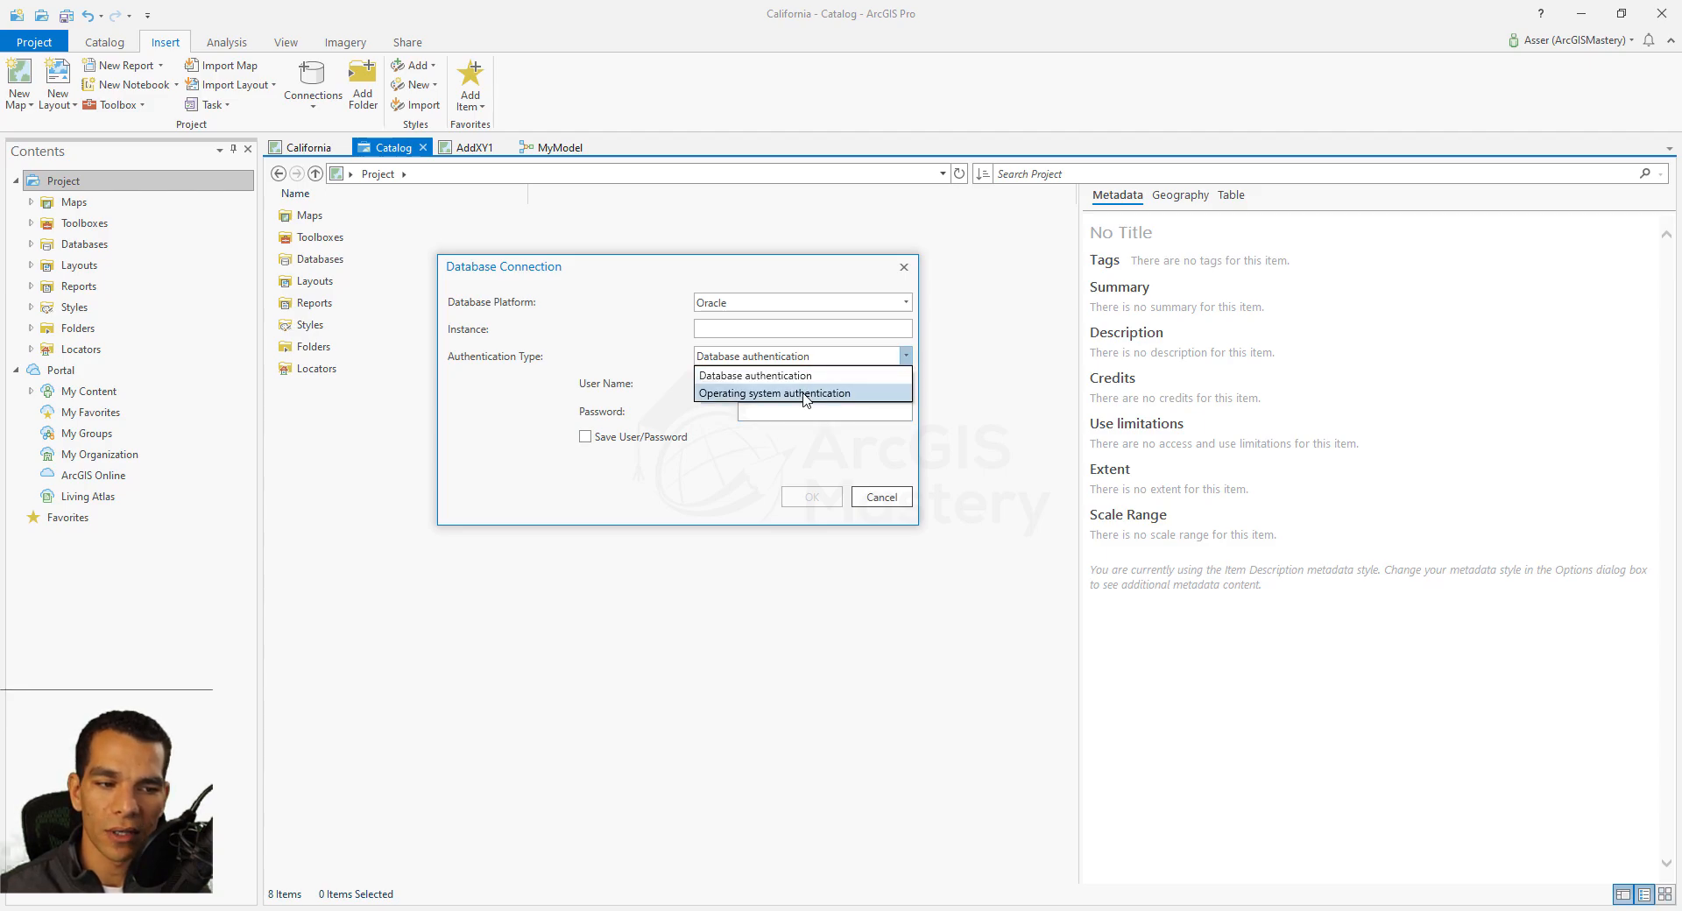
pyautogui.click(805, 393)
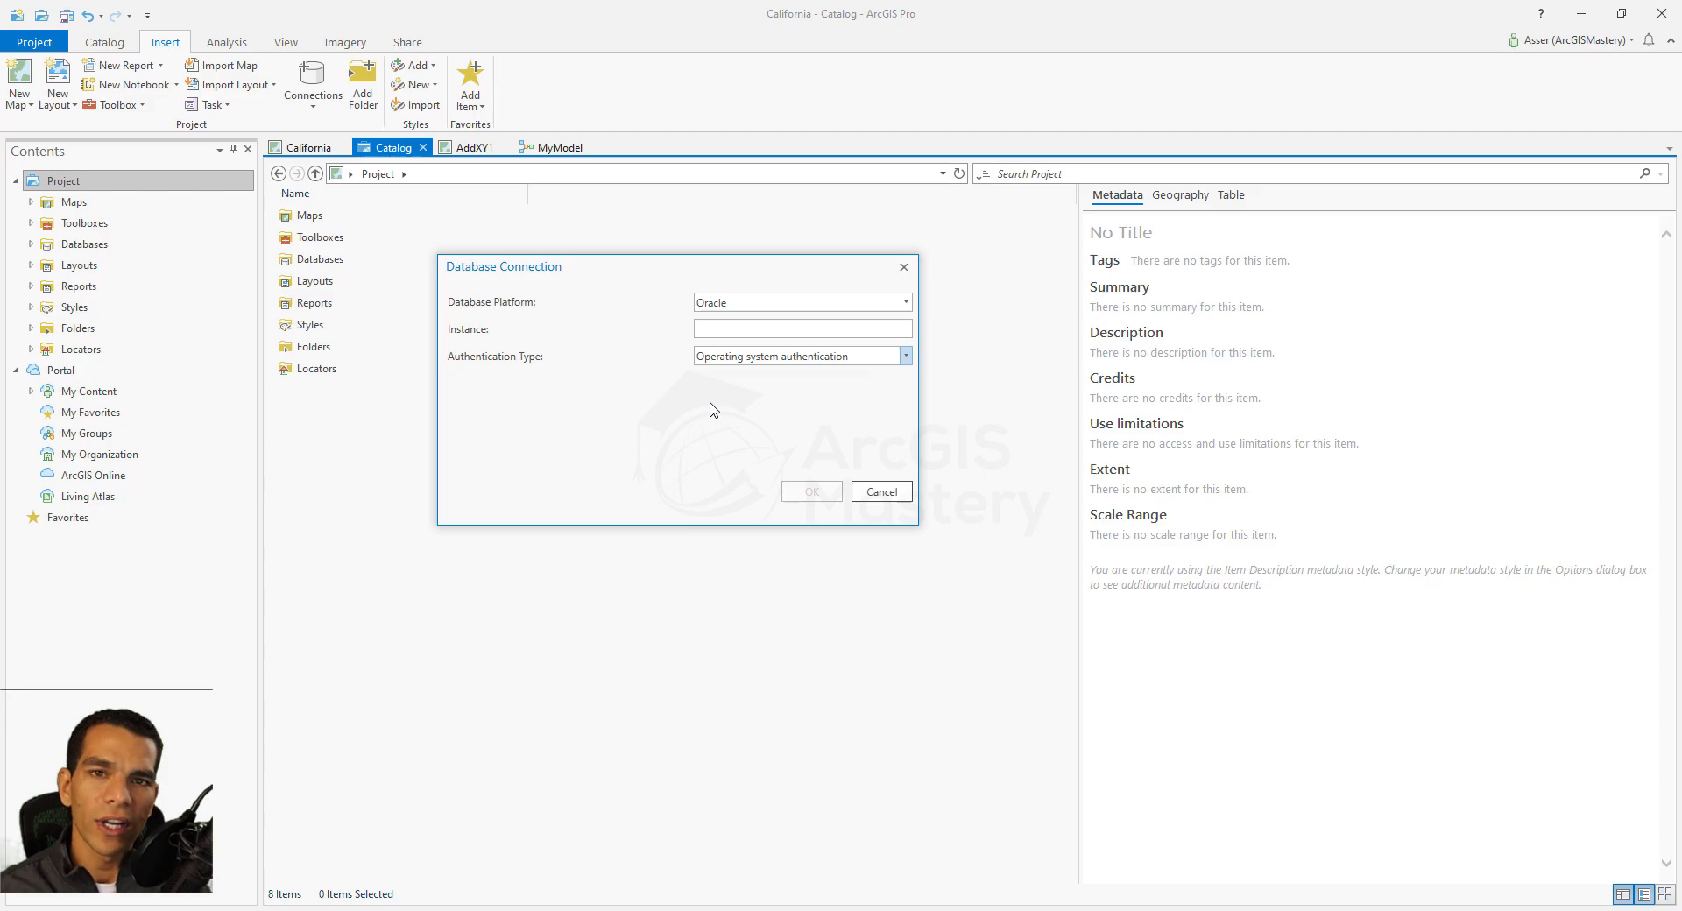
pyautogui.click(906, 356)
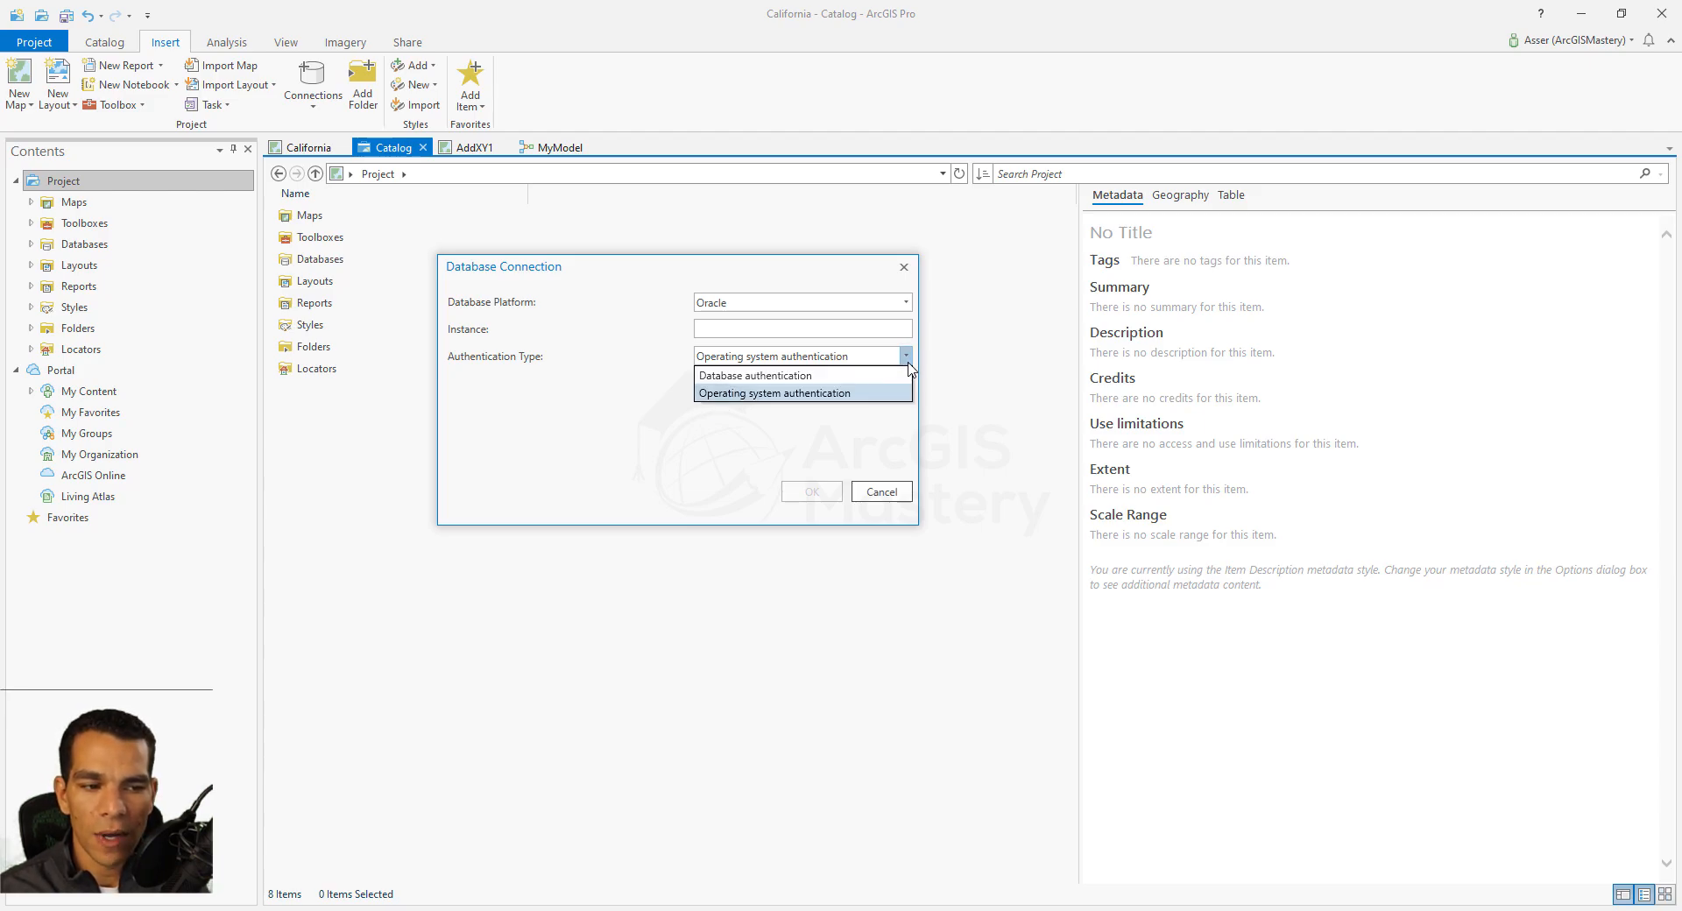
pyautogui.click(843, 375)
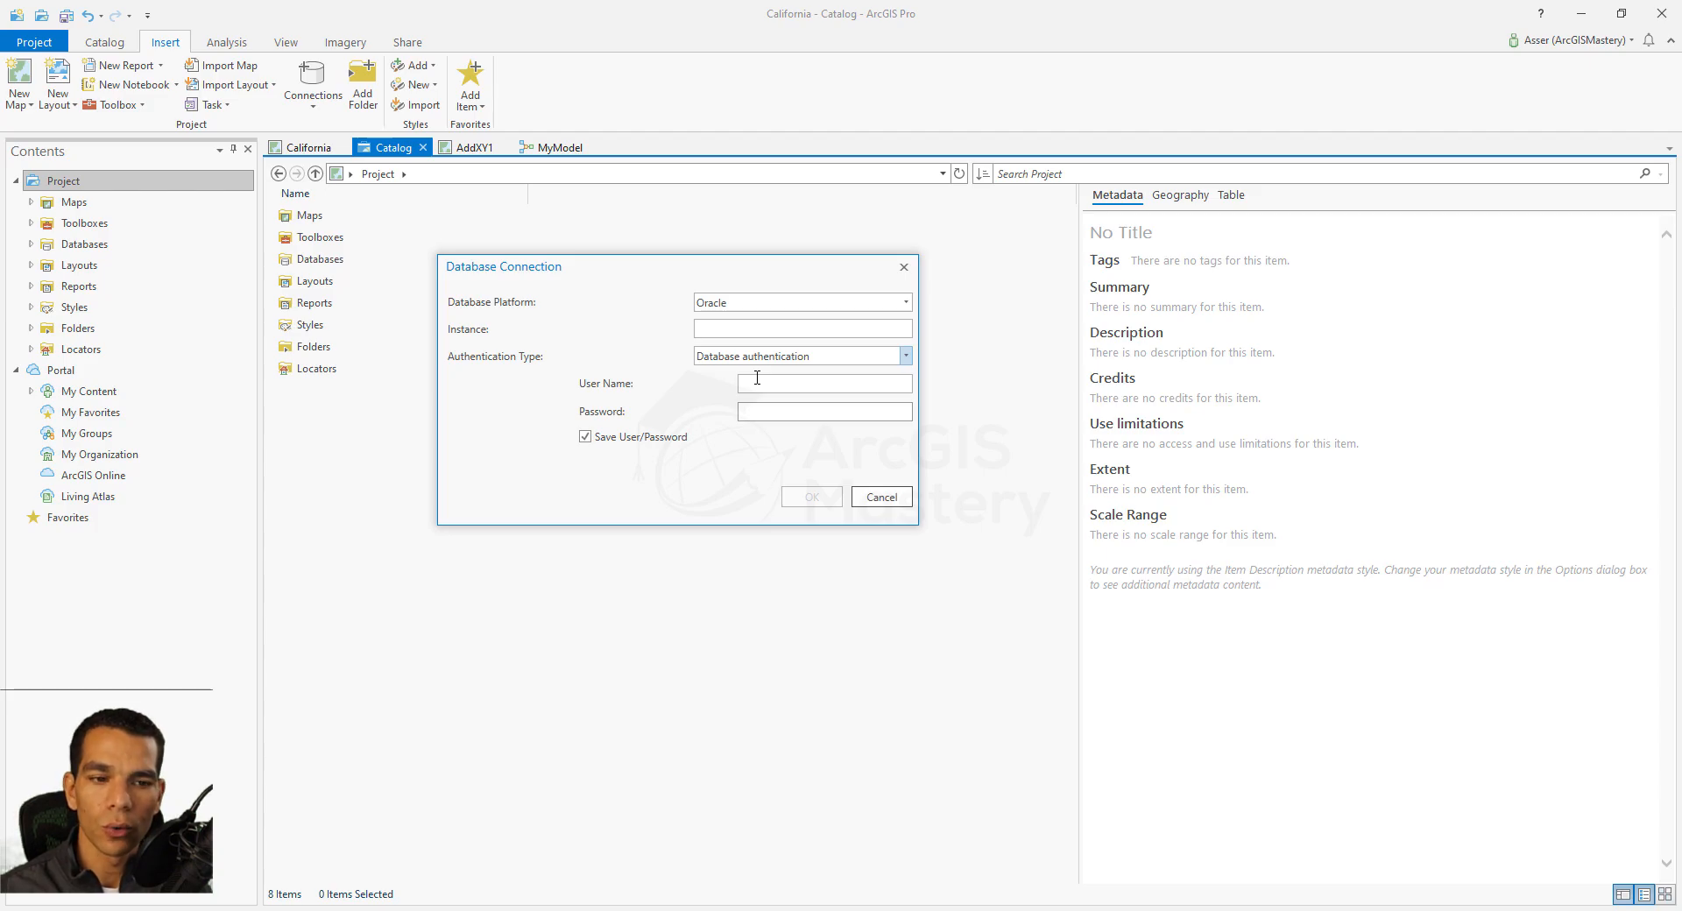
pyautogui.click(801, 305)
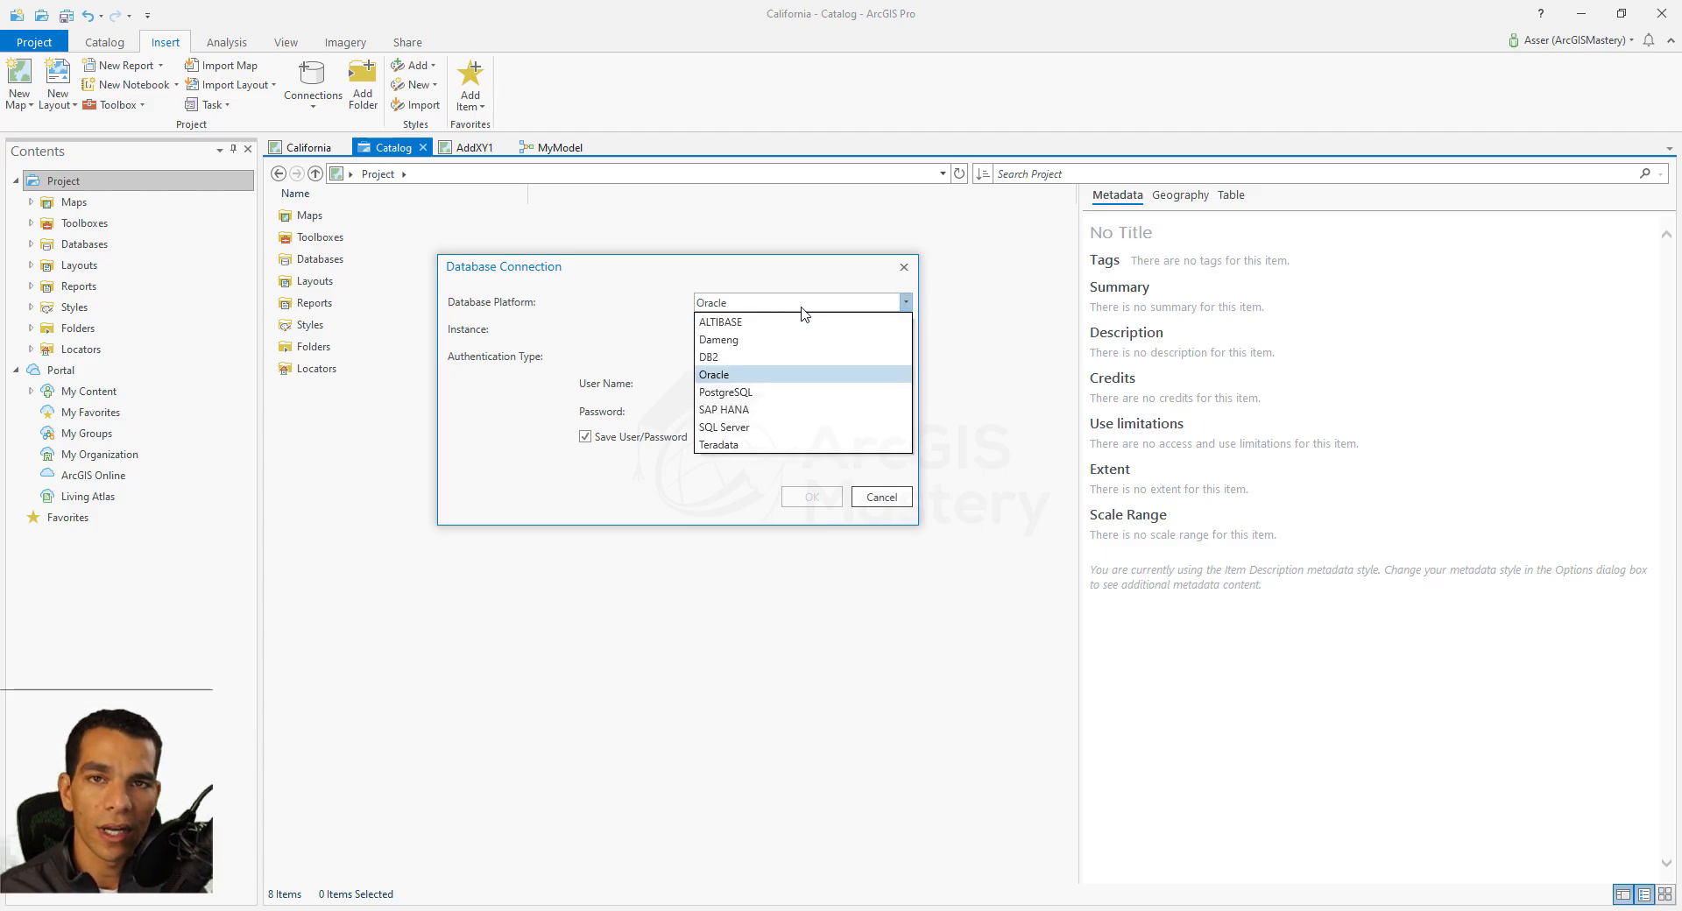
pyautogui.click(801, 306)
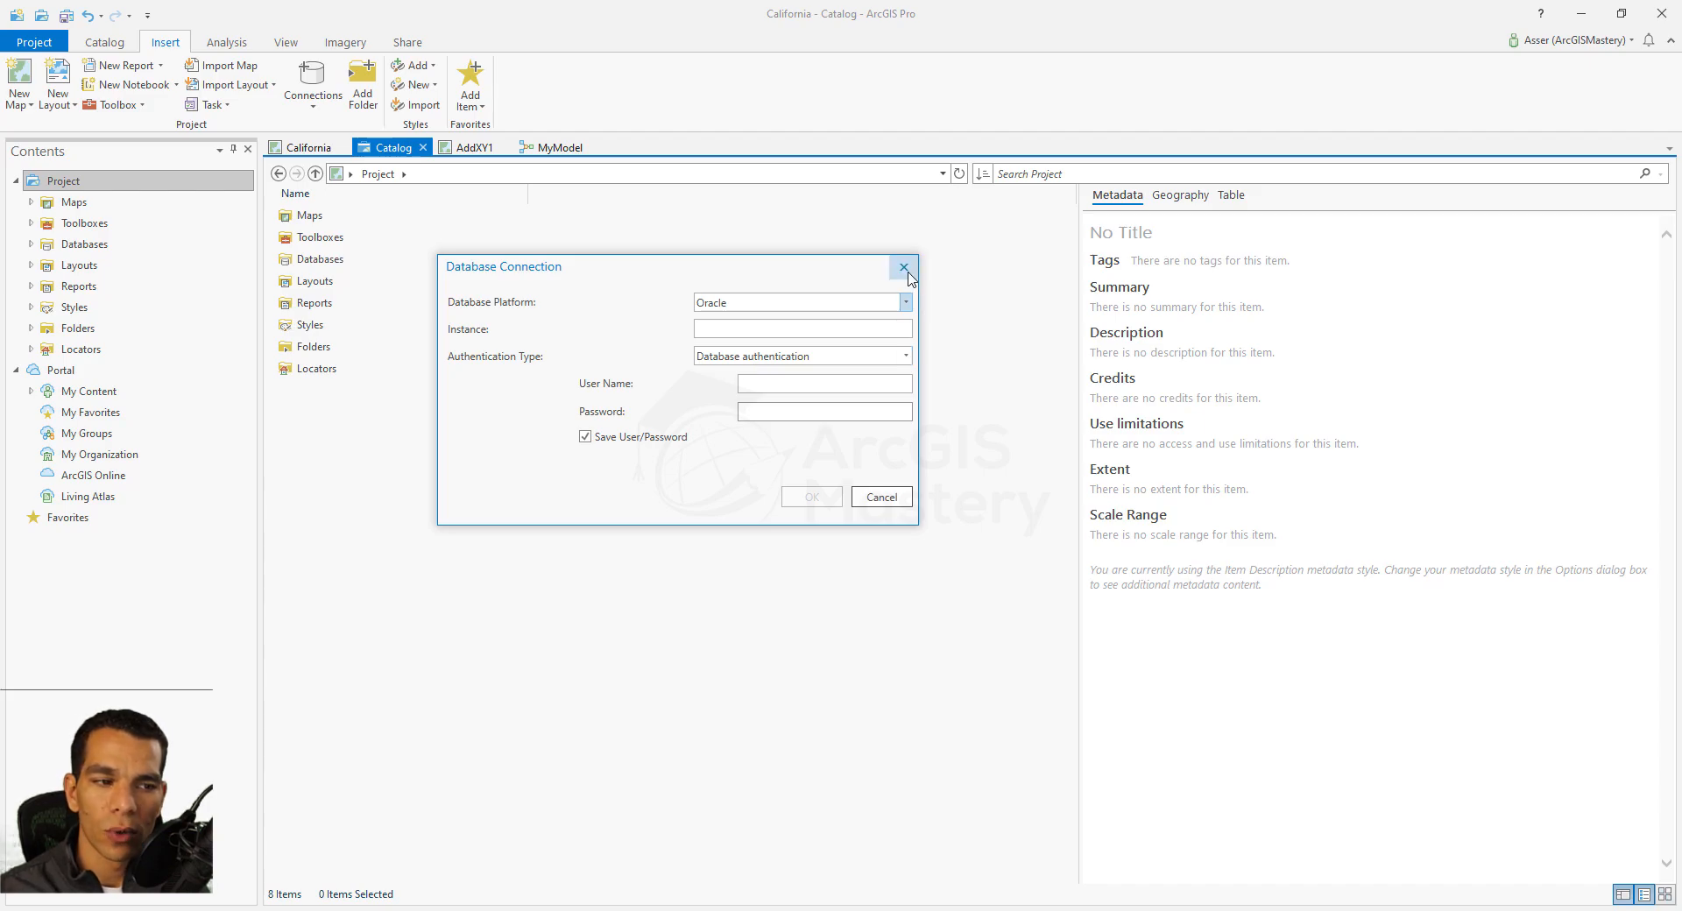
pyautogui.click(904, 267)
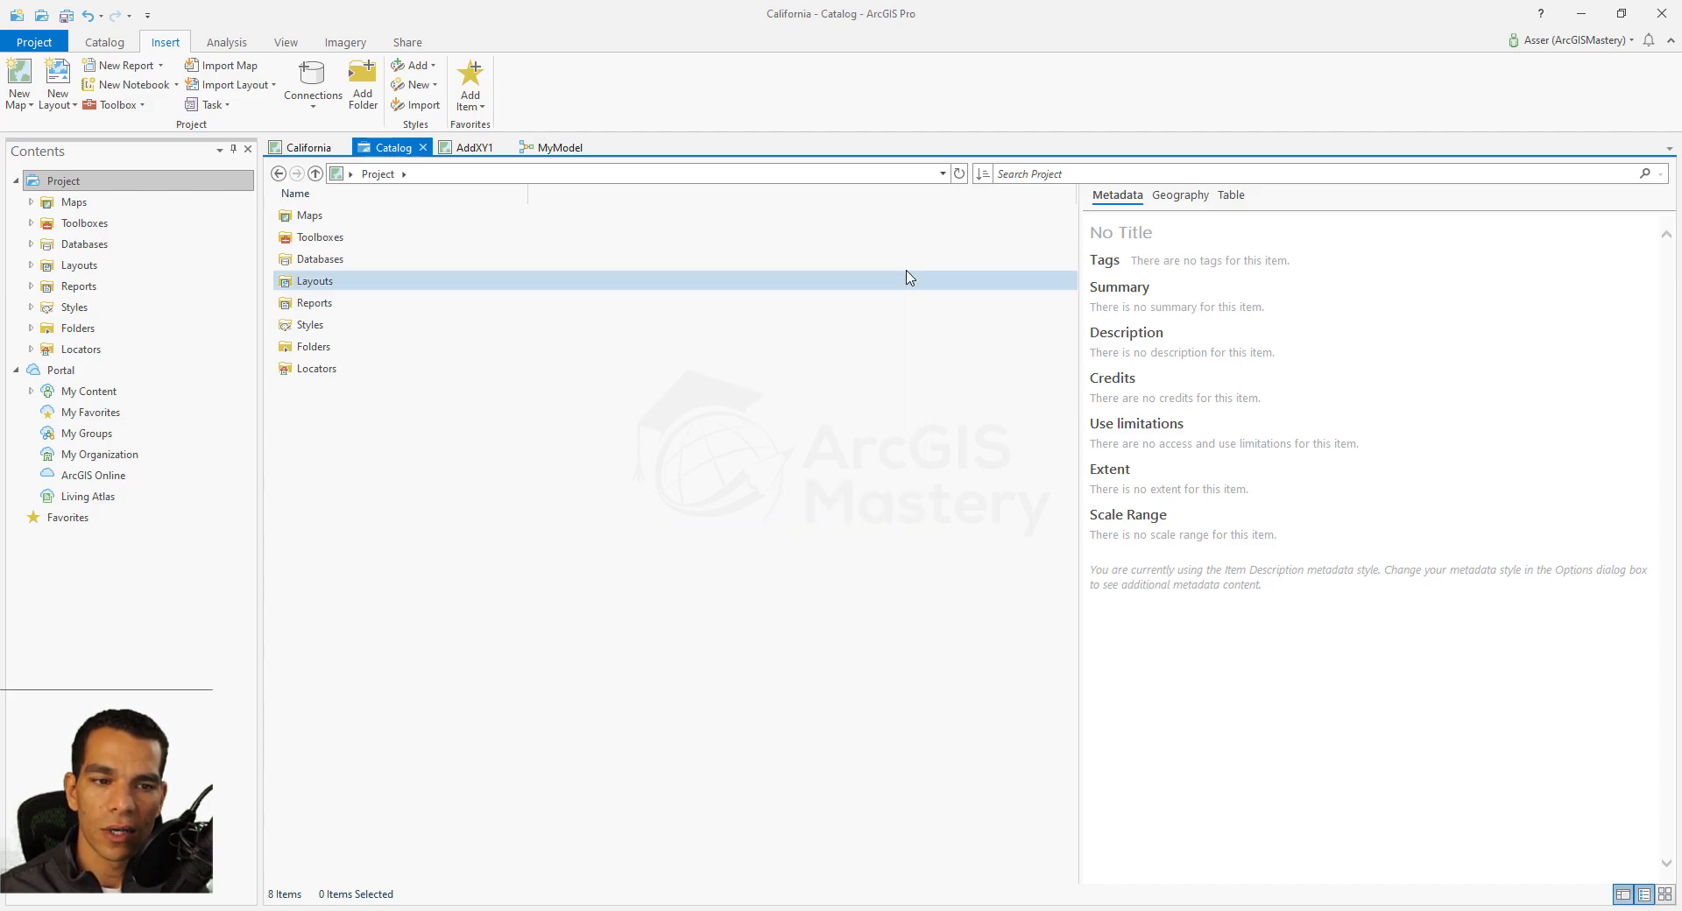
# Step: Show the contents of the California.gdb geodatabase among the project's databases
pyautogui.click(30, 244)
pyautogui.click(107, 265)
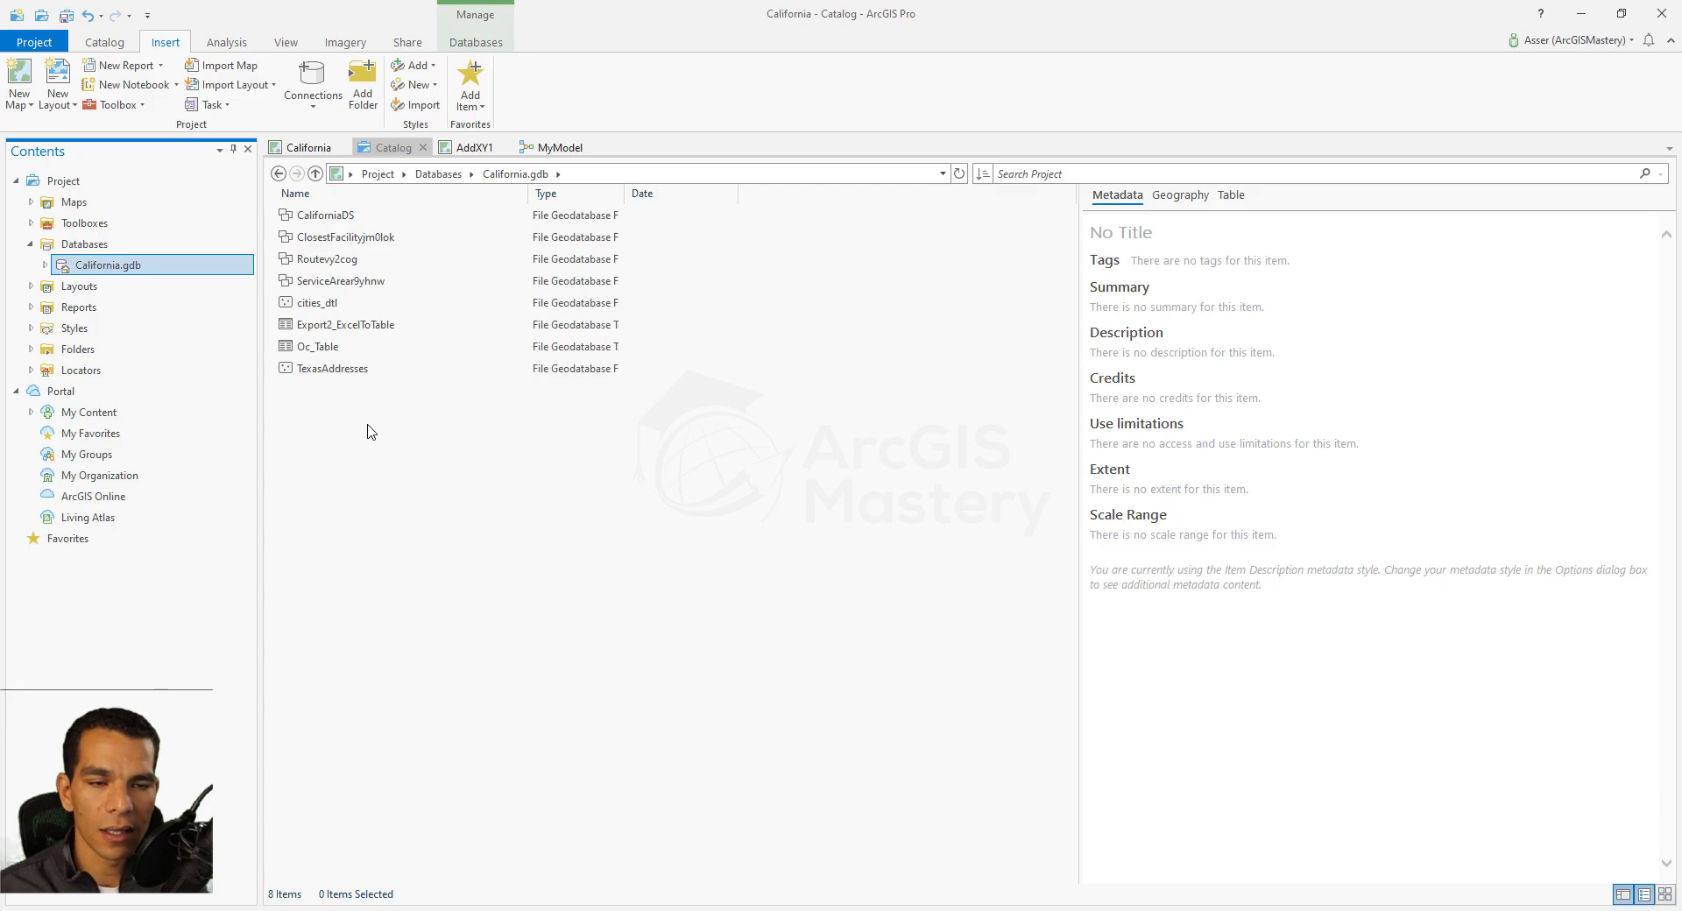
pyautogui.click(311, 86)
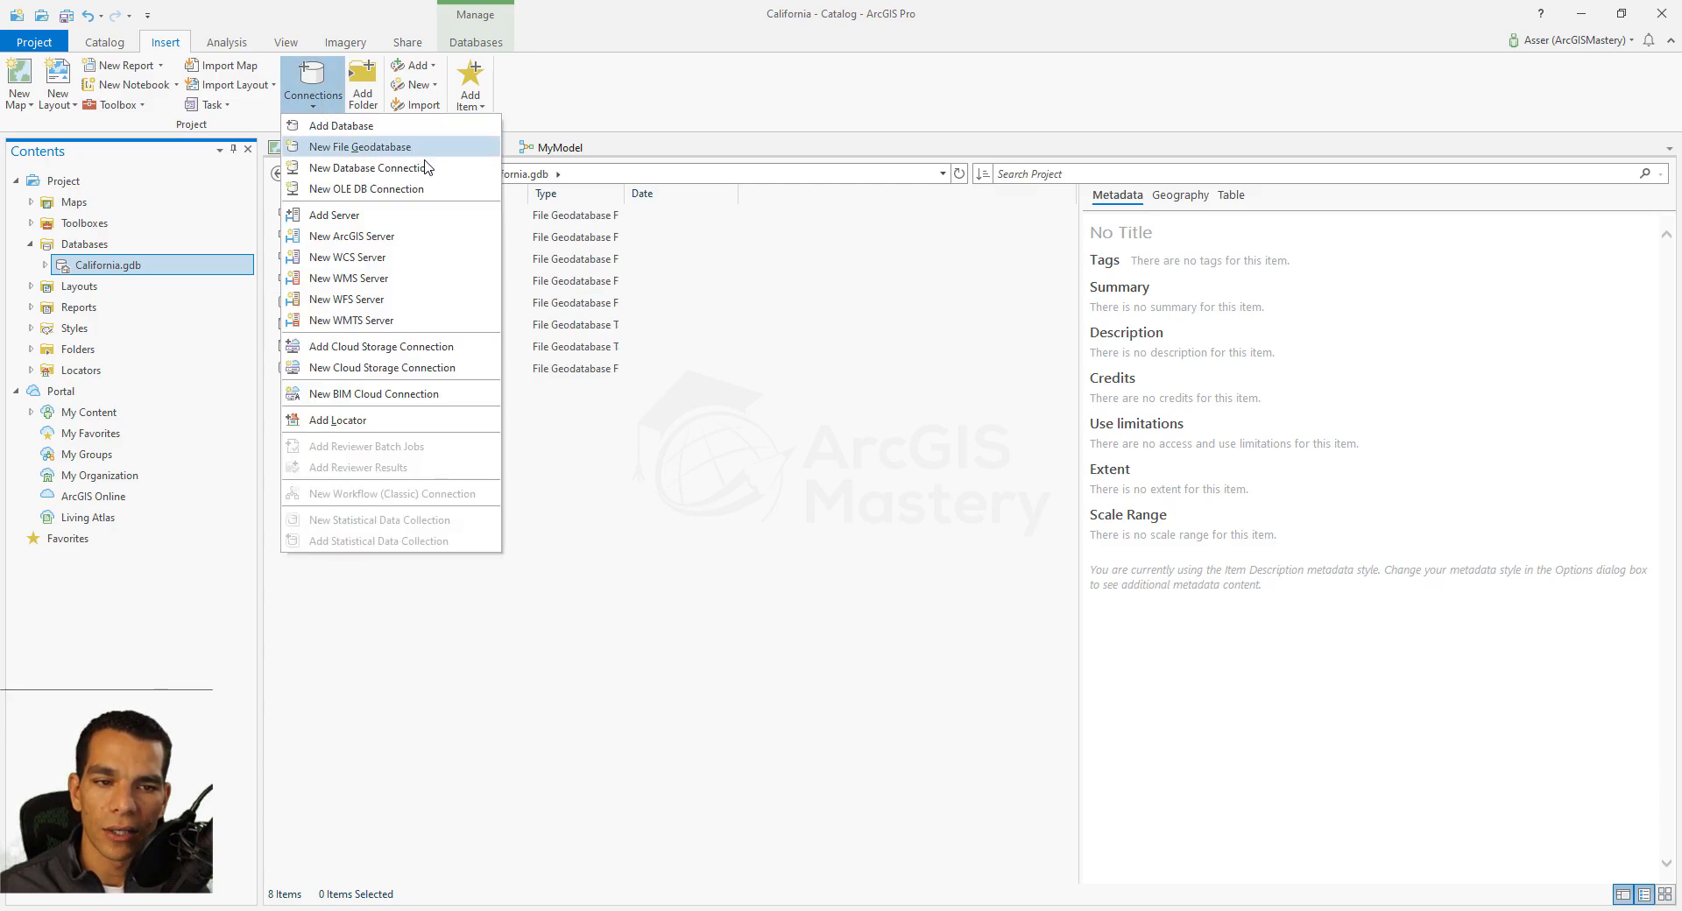
pyautogui.click(706, 580)
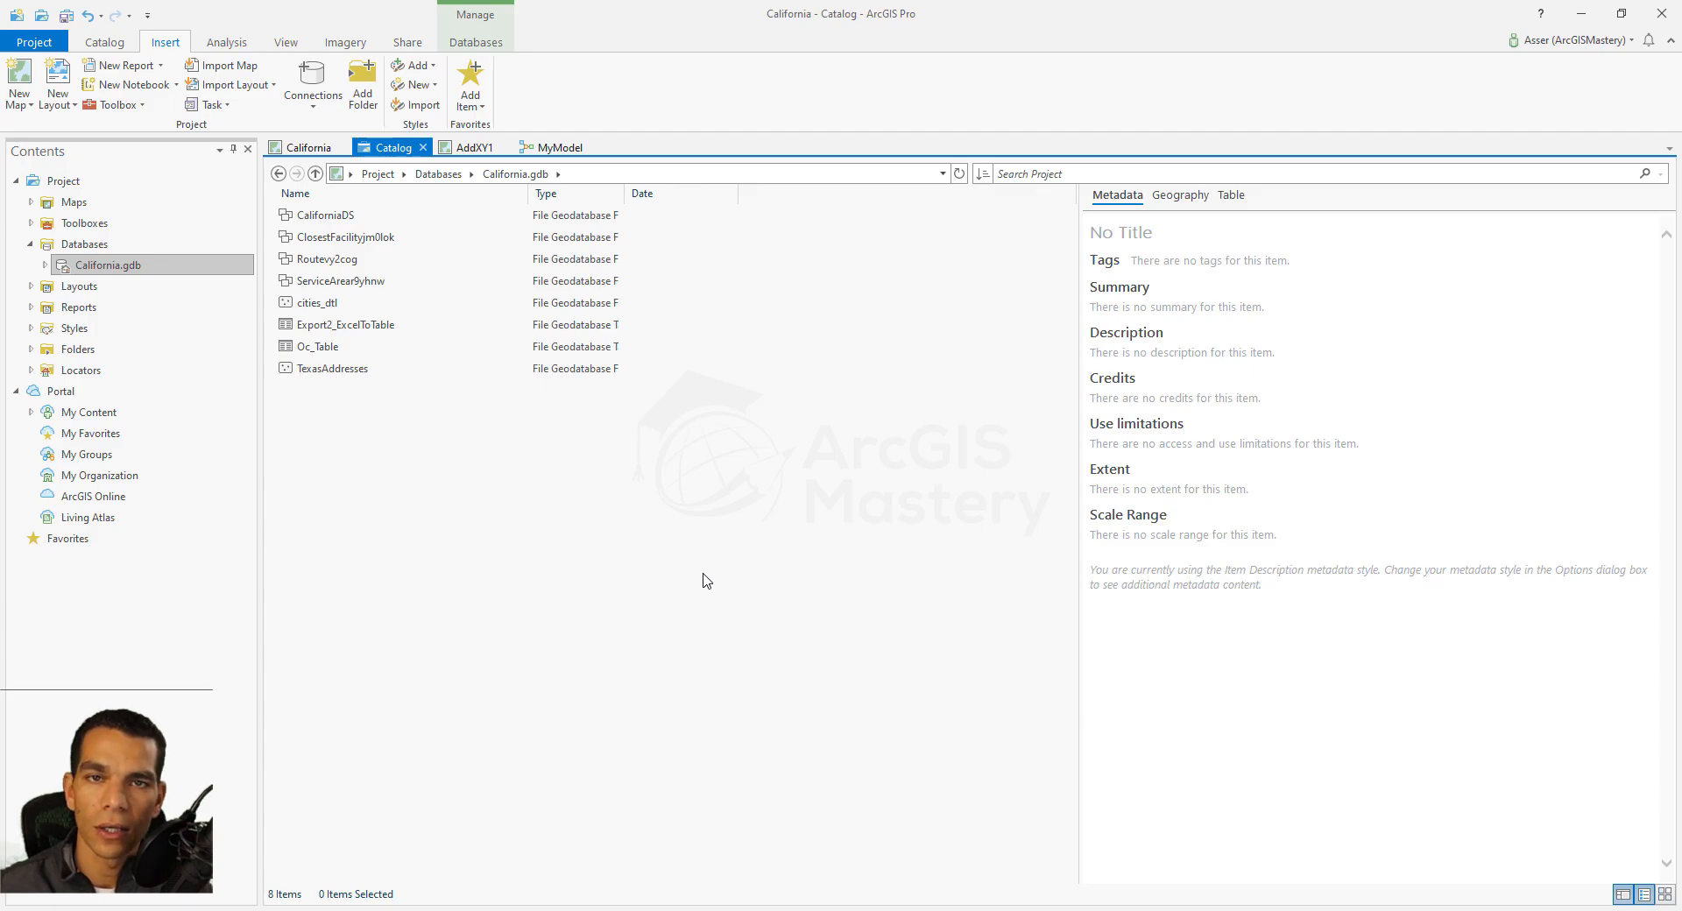
# Step: Start a new ArcGIS Server connection for the project
pyautogui.click(317, 101)
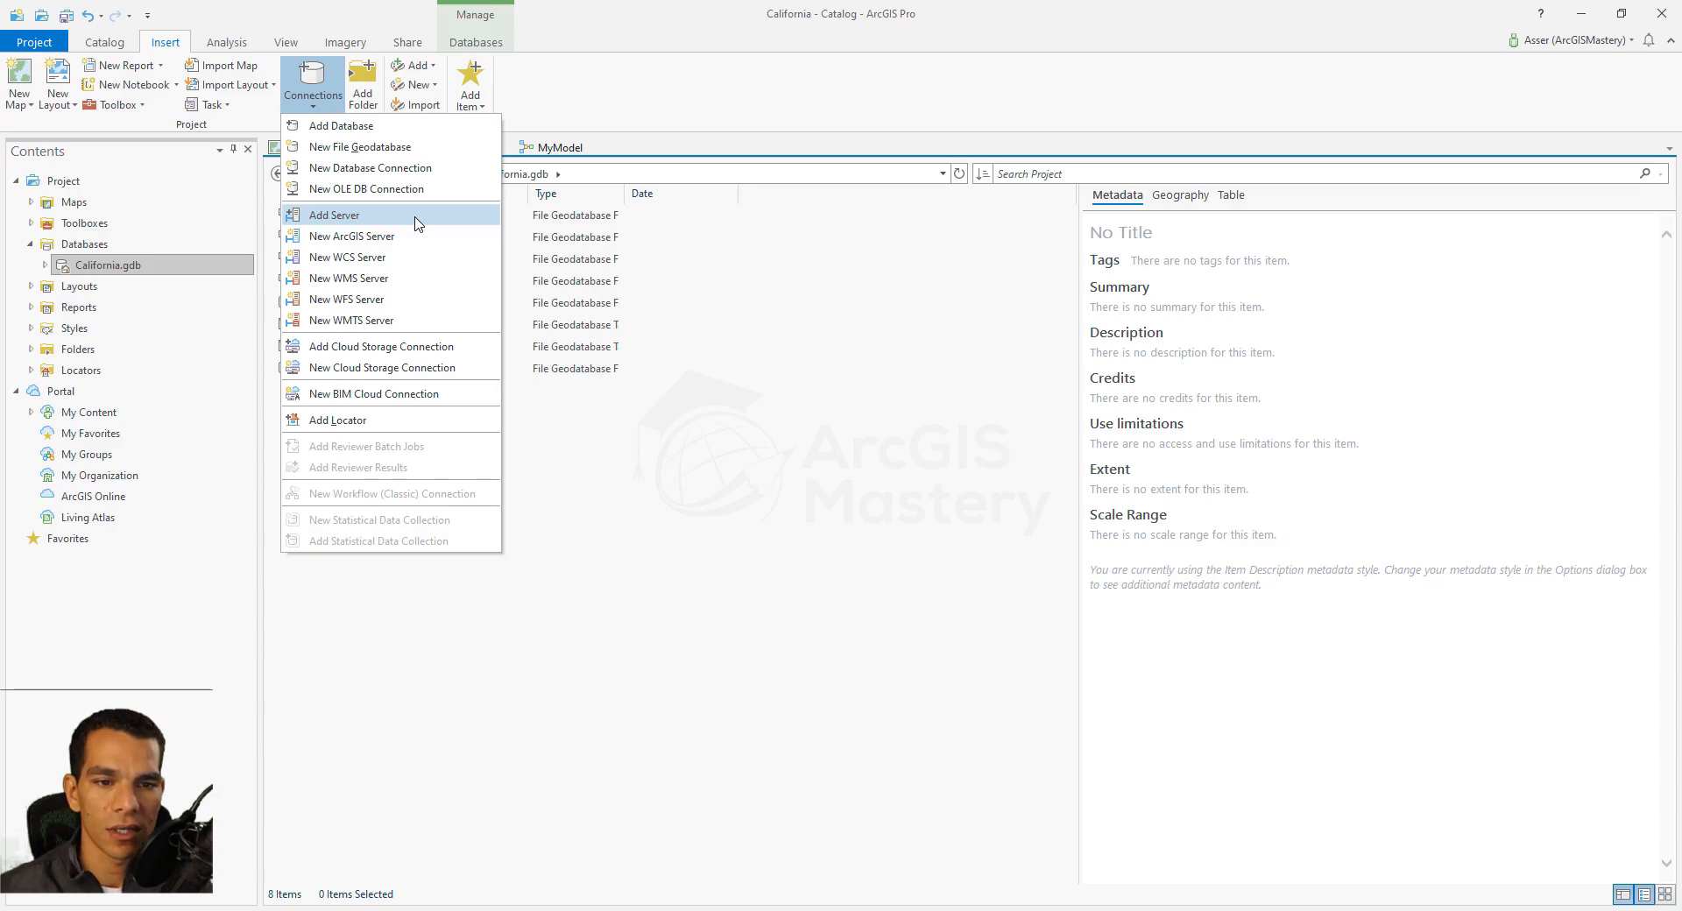
pyautogui.click(331, 104)
pyautogui.click(331, 105)
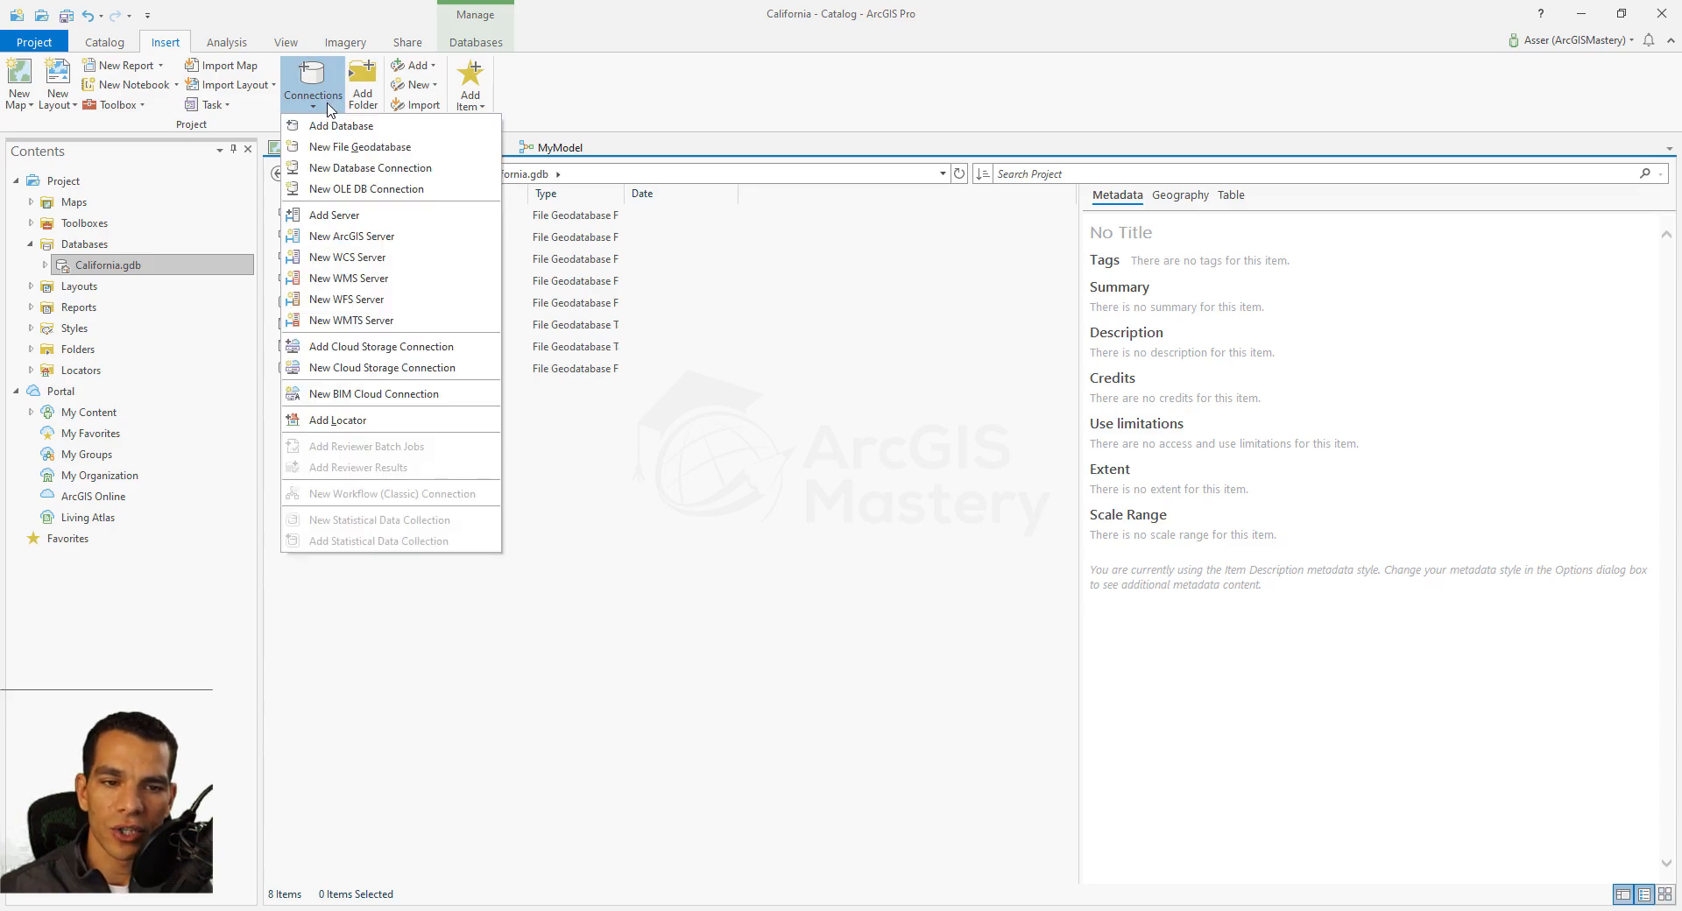
pyautogui.click(393, 237)
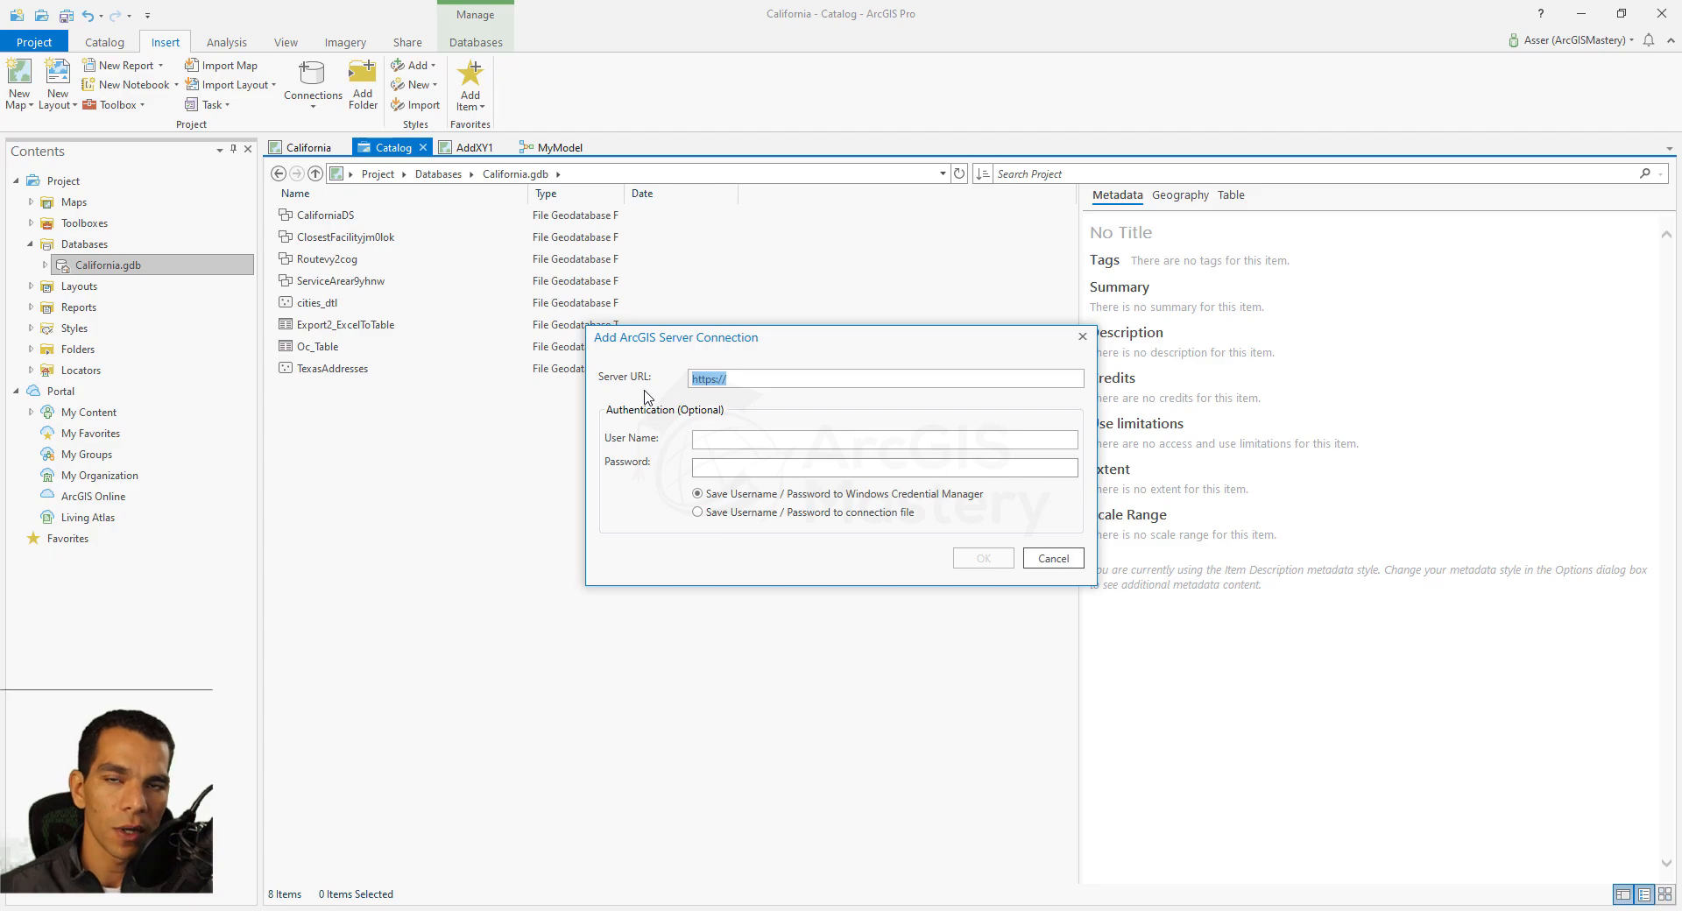
# Step: Switch to the ArcGIS Server.docx document in Word and open its ArcGIS Server services link in the browser
pyautogui.hotkey('alt', 'Tab')
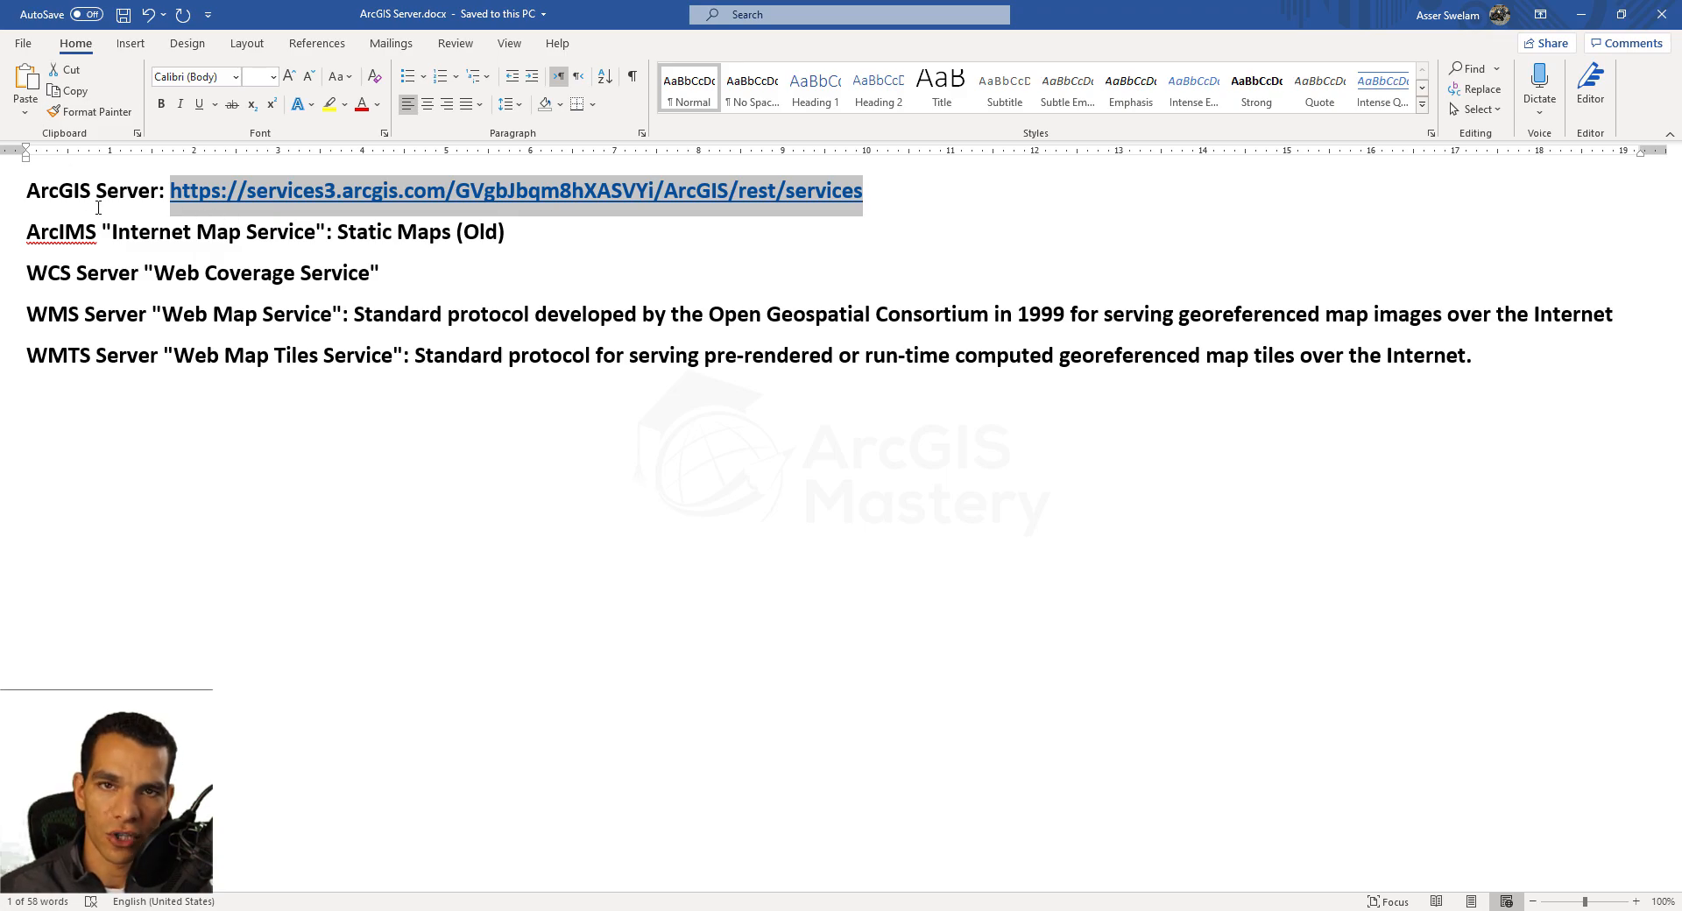
pyautogui.click(311, 273)
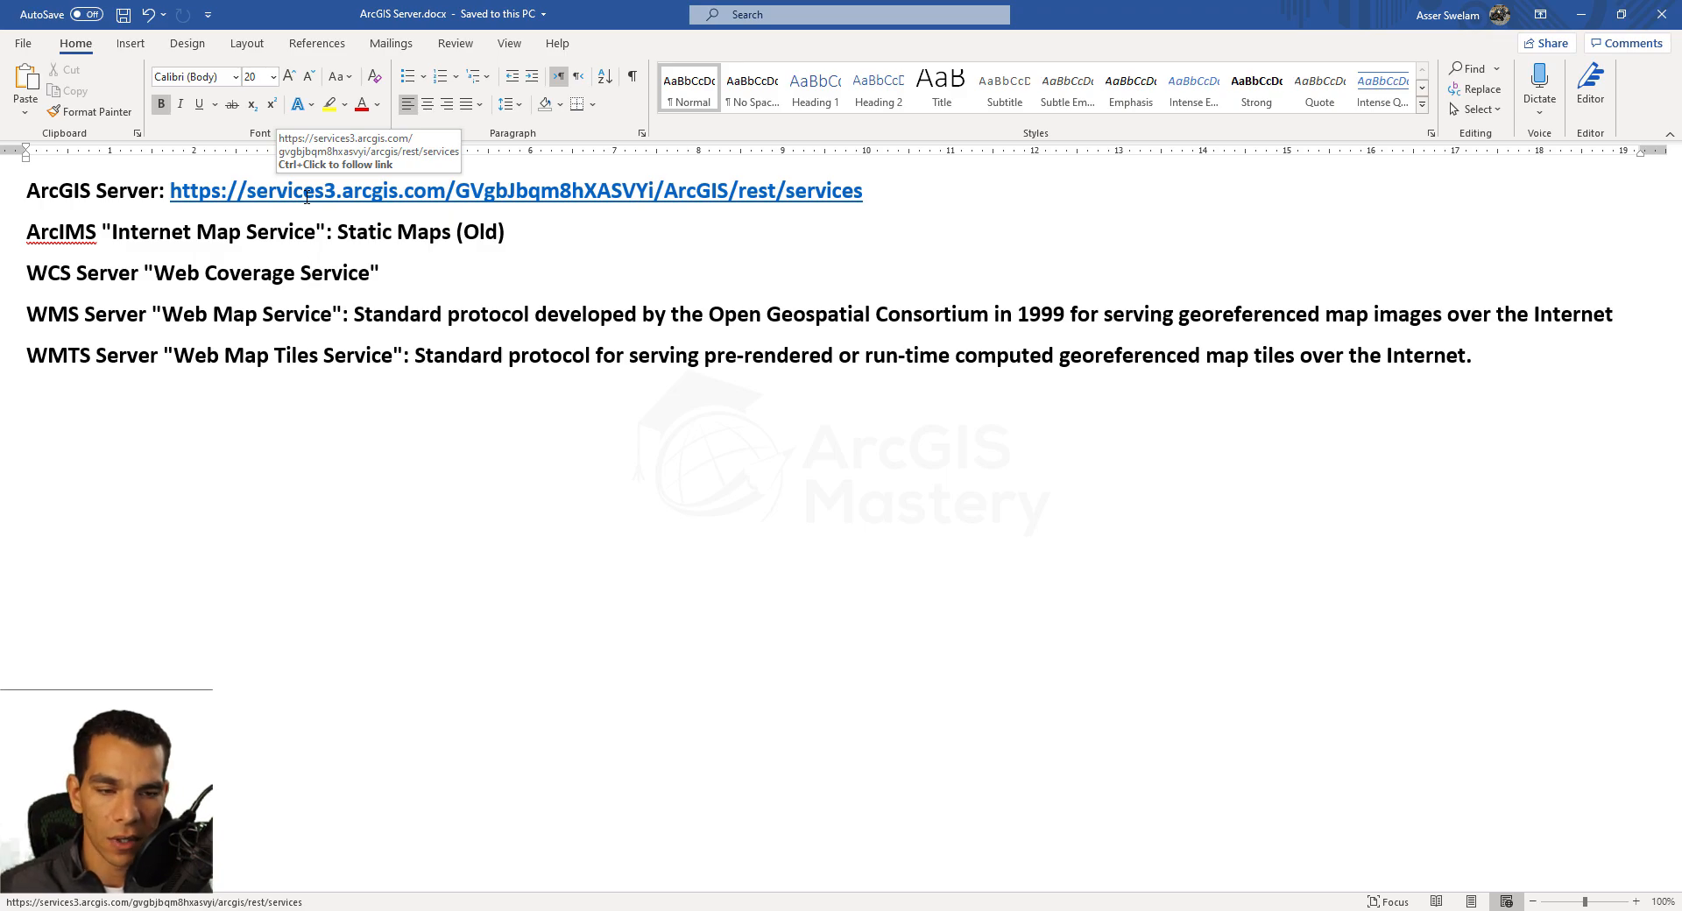
pyautogui.keyDown('ctrl'); pyautogui.click(307, 204); pyautogui.keyUp('ctrl')
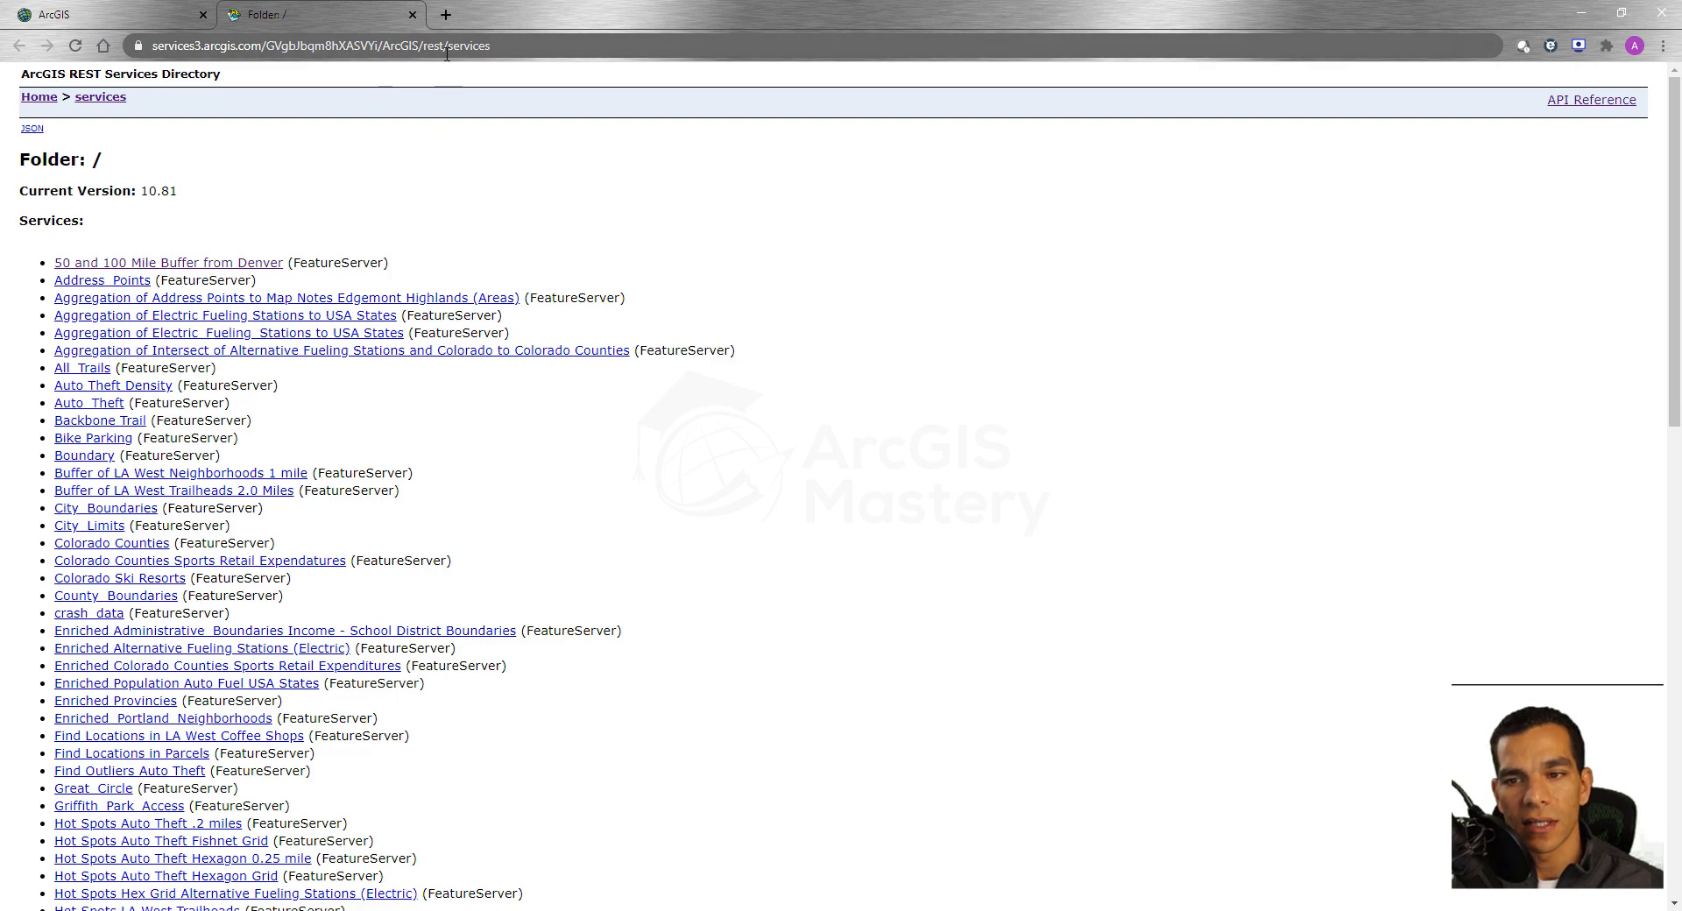
pyautogui.doubleClick(509, 45)
pyautogui.click(383, 219)
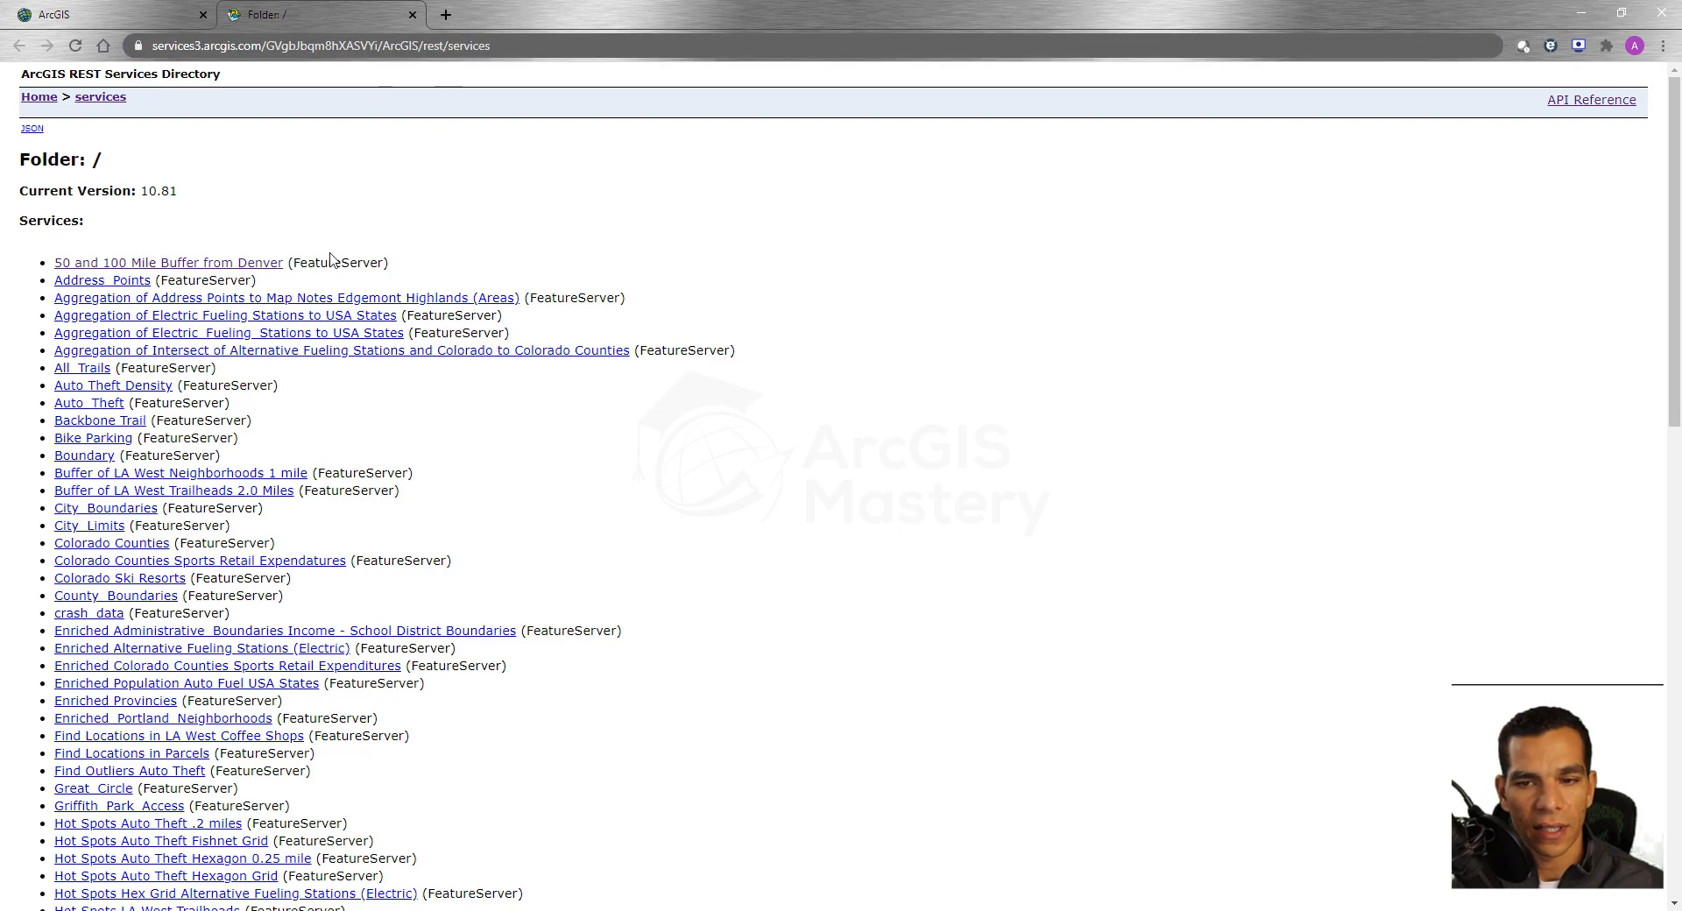
# Step: Examine the 50 and 100 Mile Buffer from Denver feature service and its layer's properties and fields, and return to the services list
pyautogui.click(244, 271)
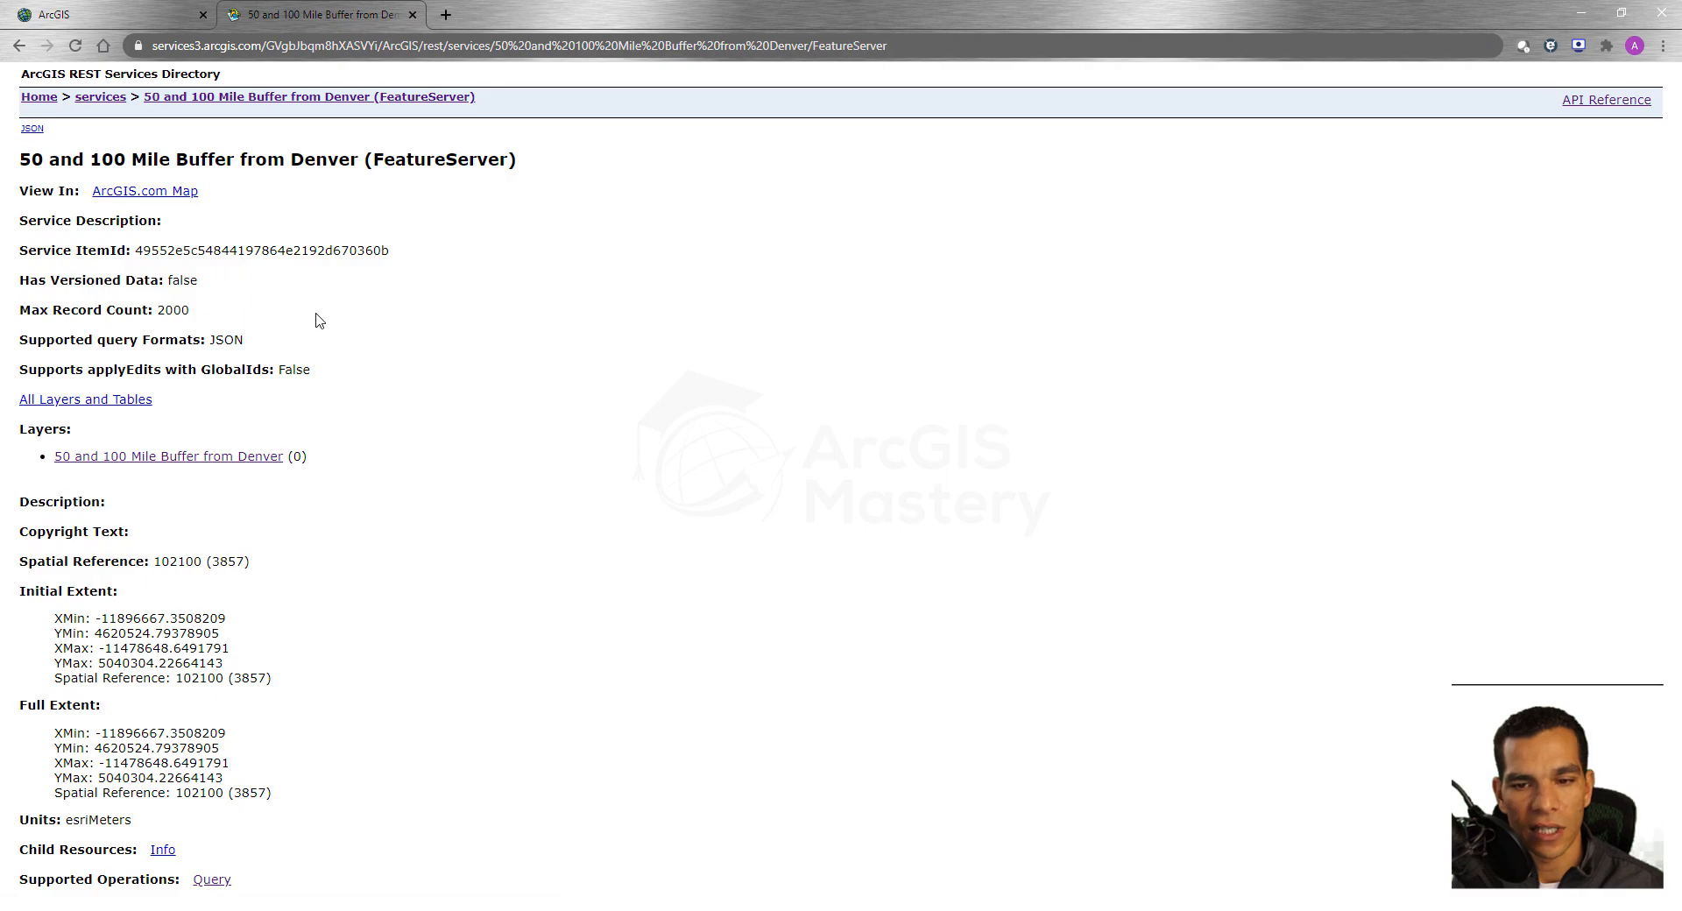
pyautogui.click(226, 458)
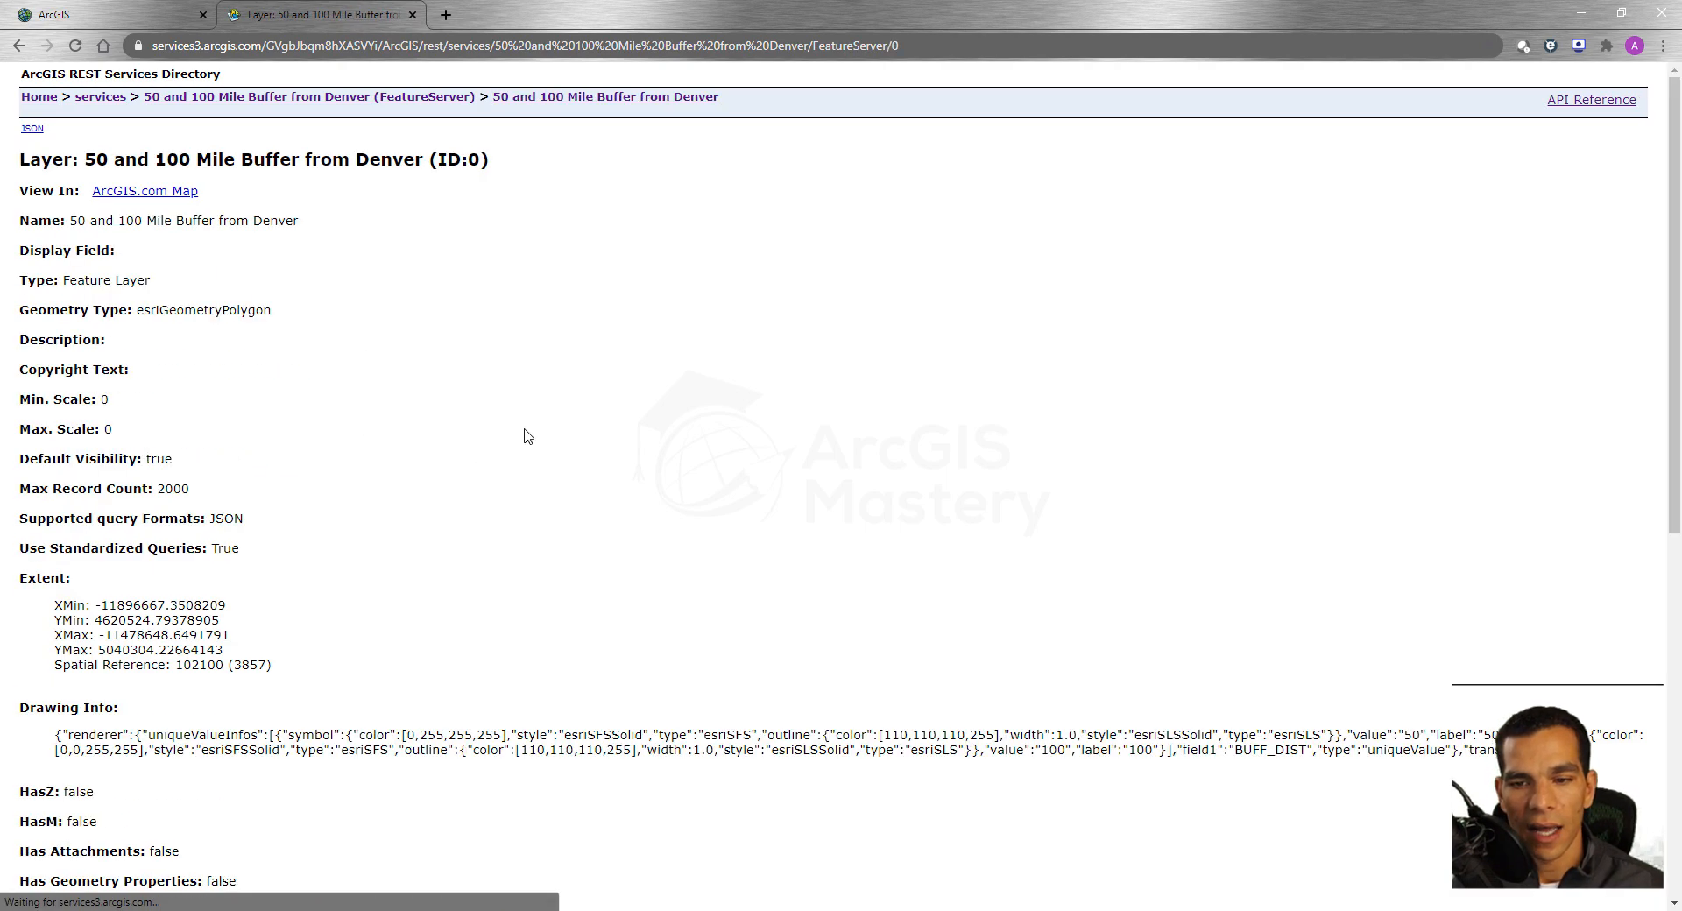
pyautogui.scroll(-7, 368, 371)
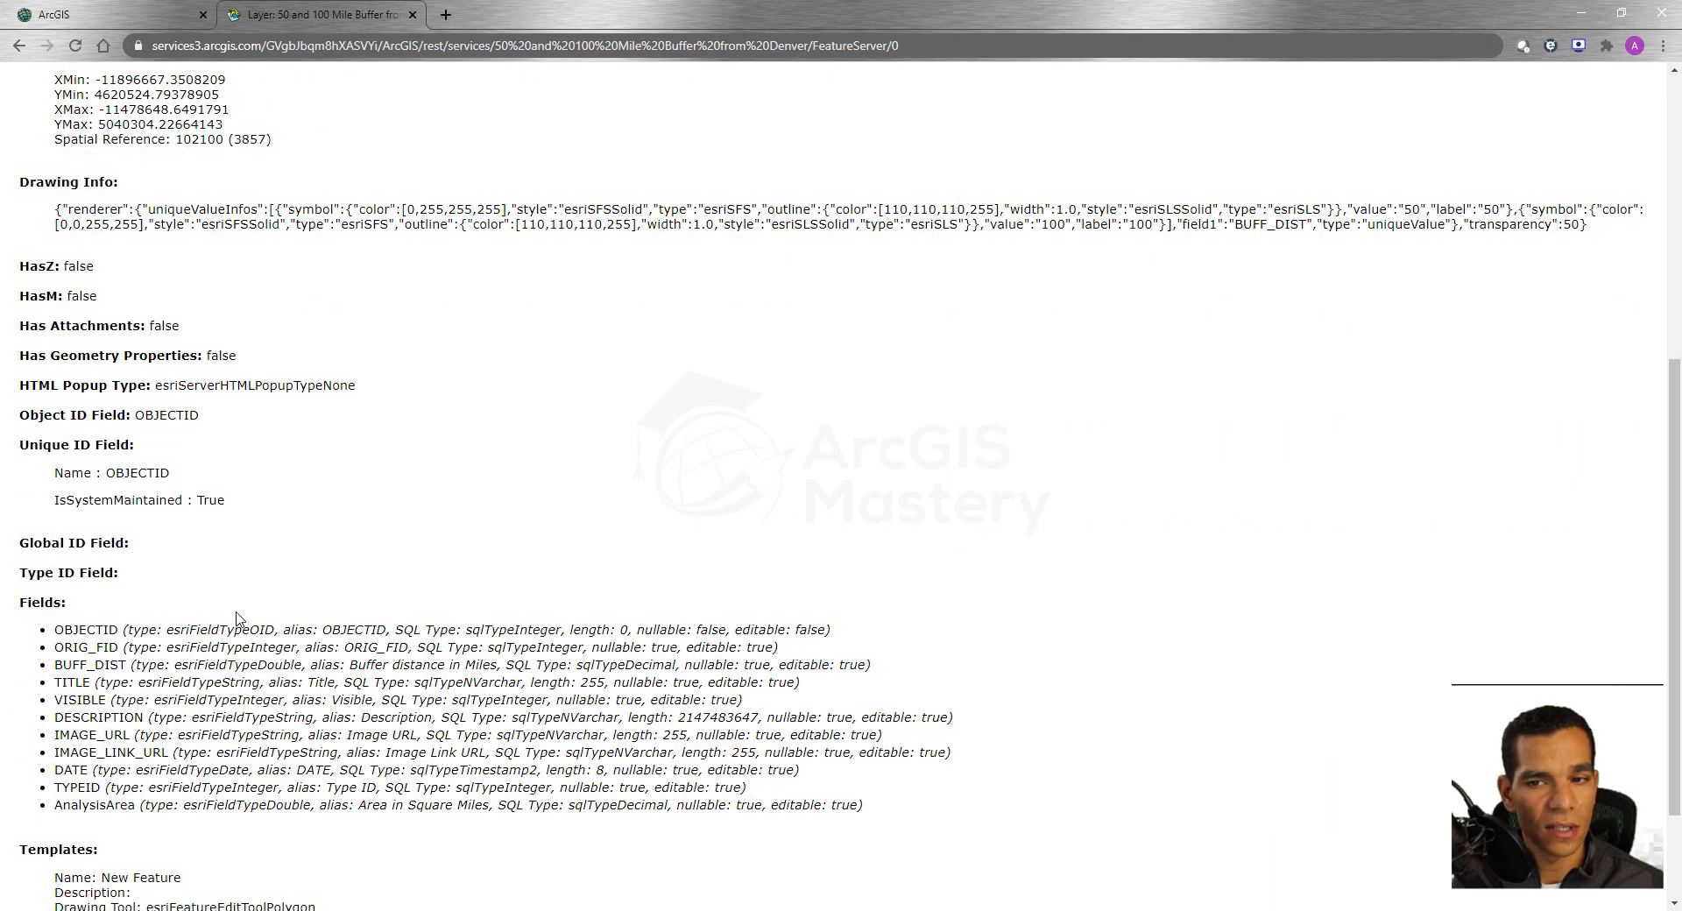
pyautogui.scroll(3, 207, 315)
pyautogui.scroll(-4, 201, 421)
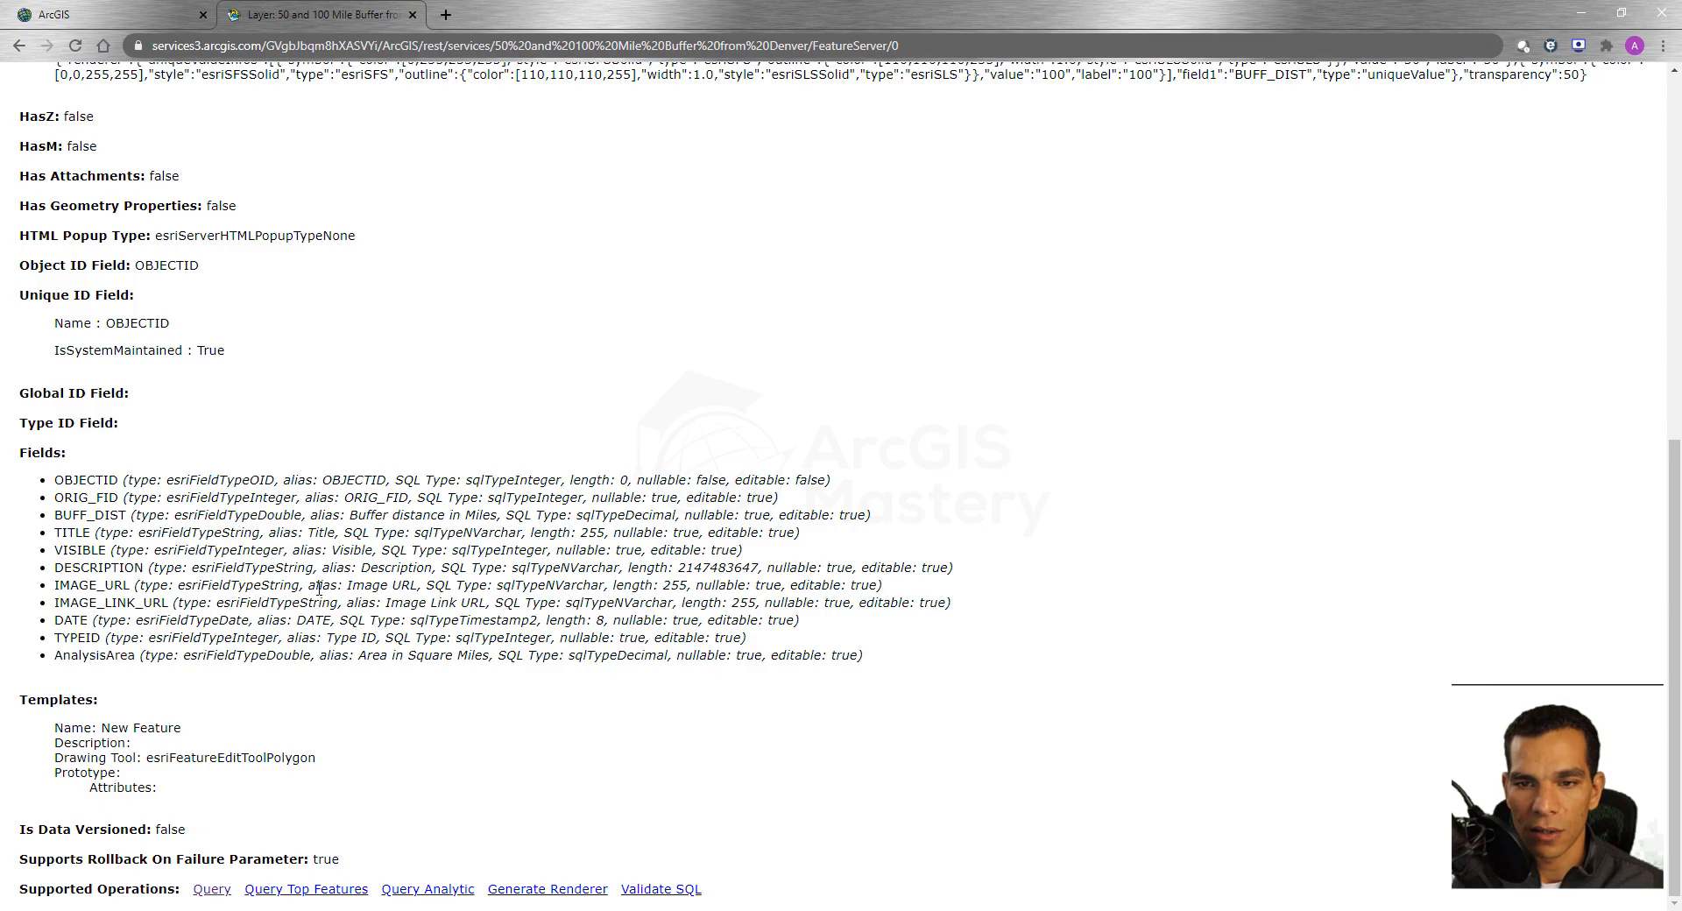
pyautogui.scroll(8, 318, 589)
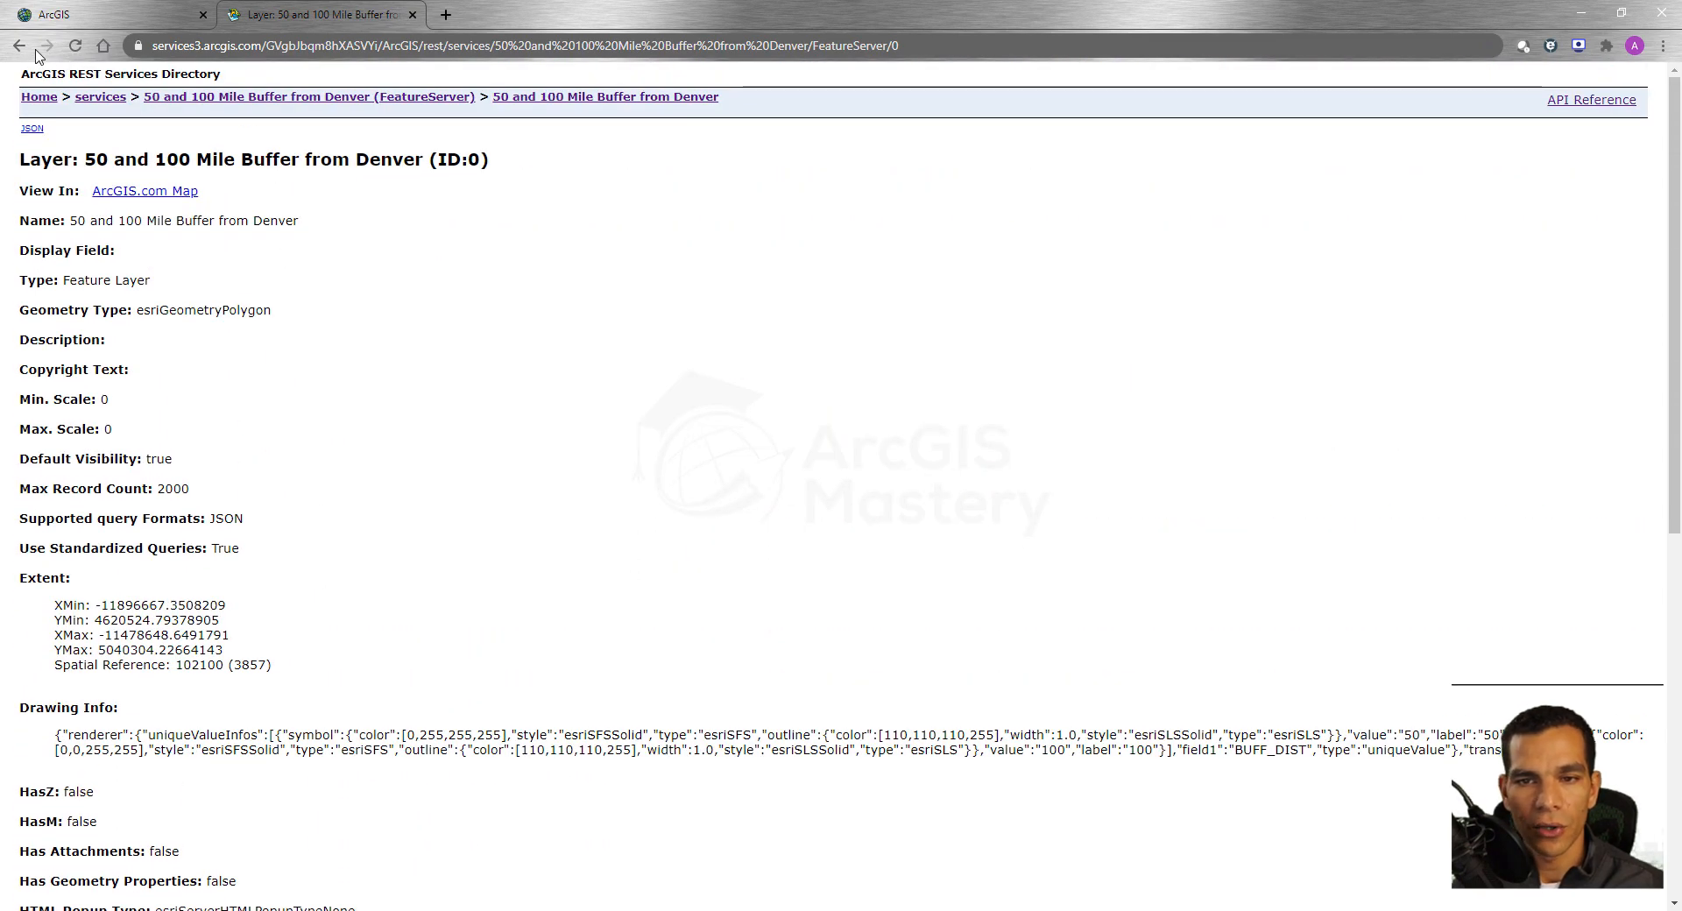
pyautogui.click(21, 47)
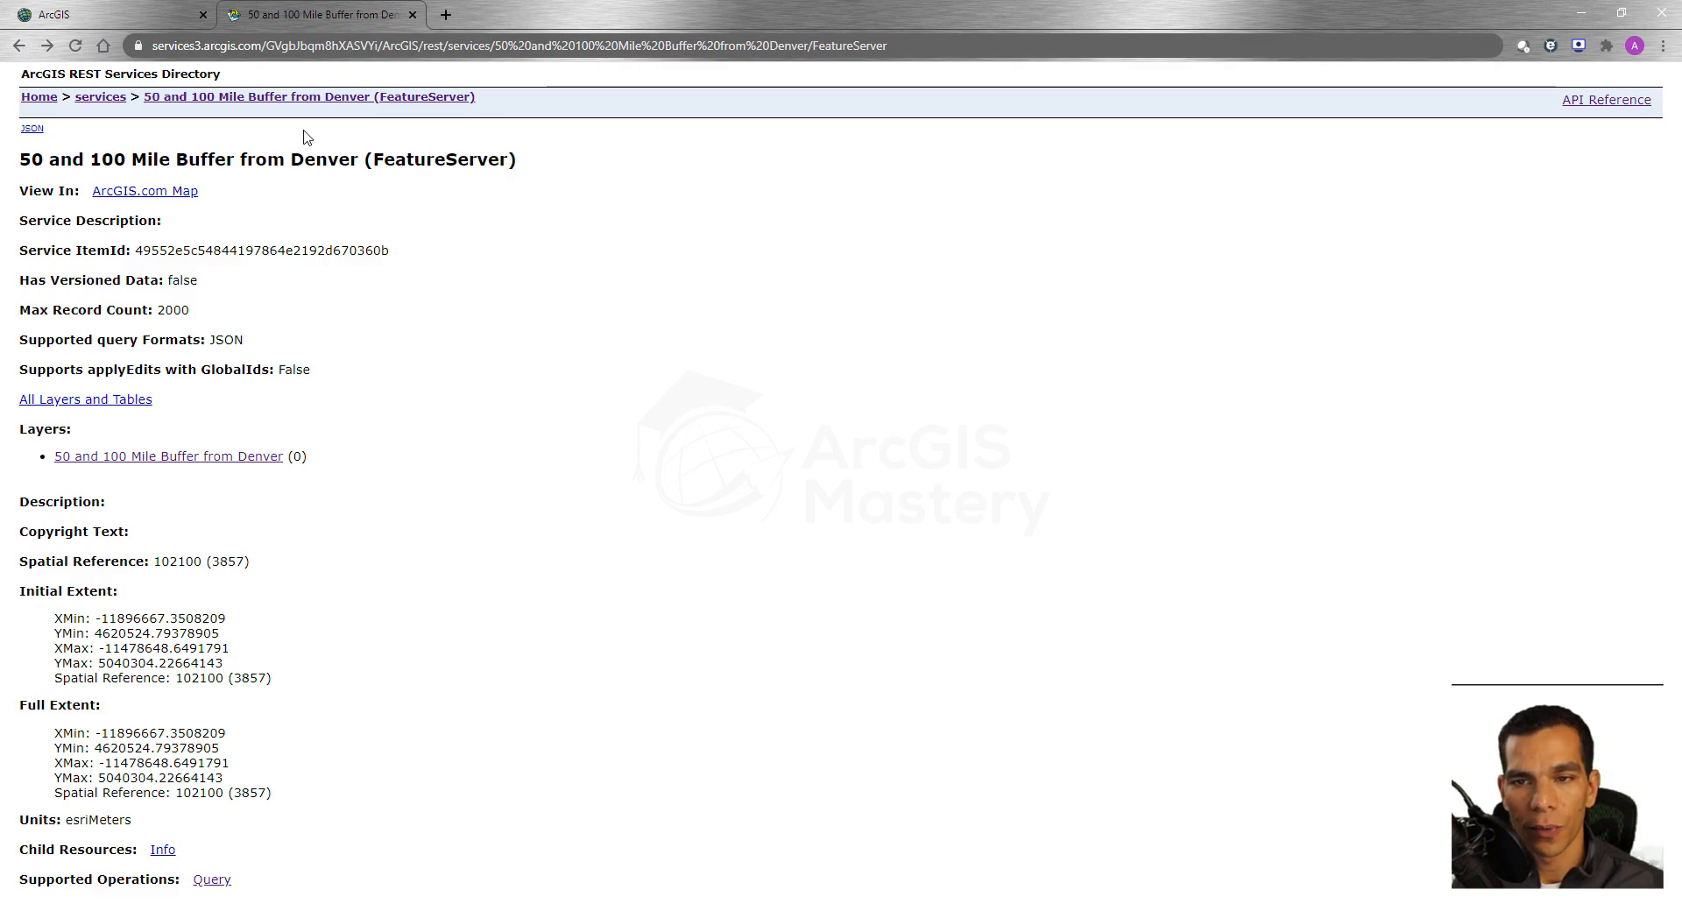
pyautogui.click(21, 47)
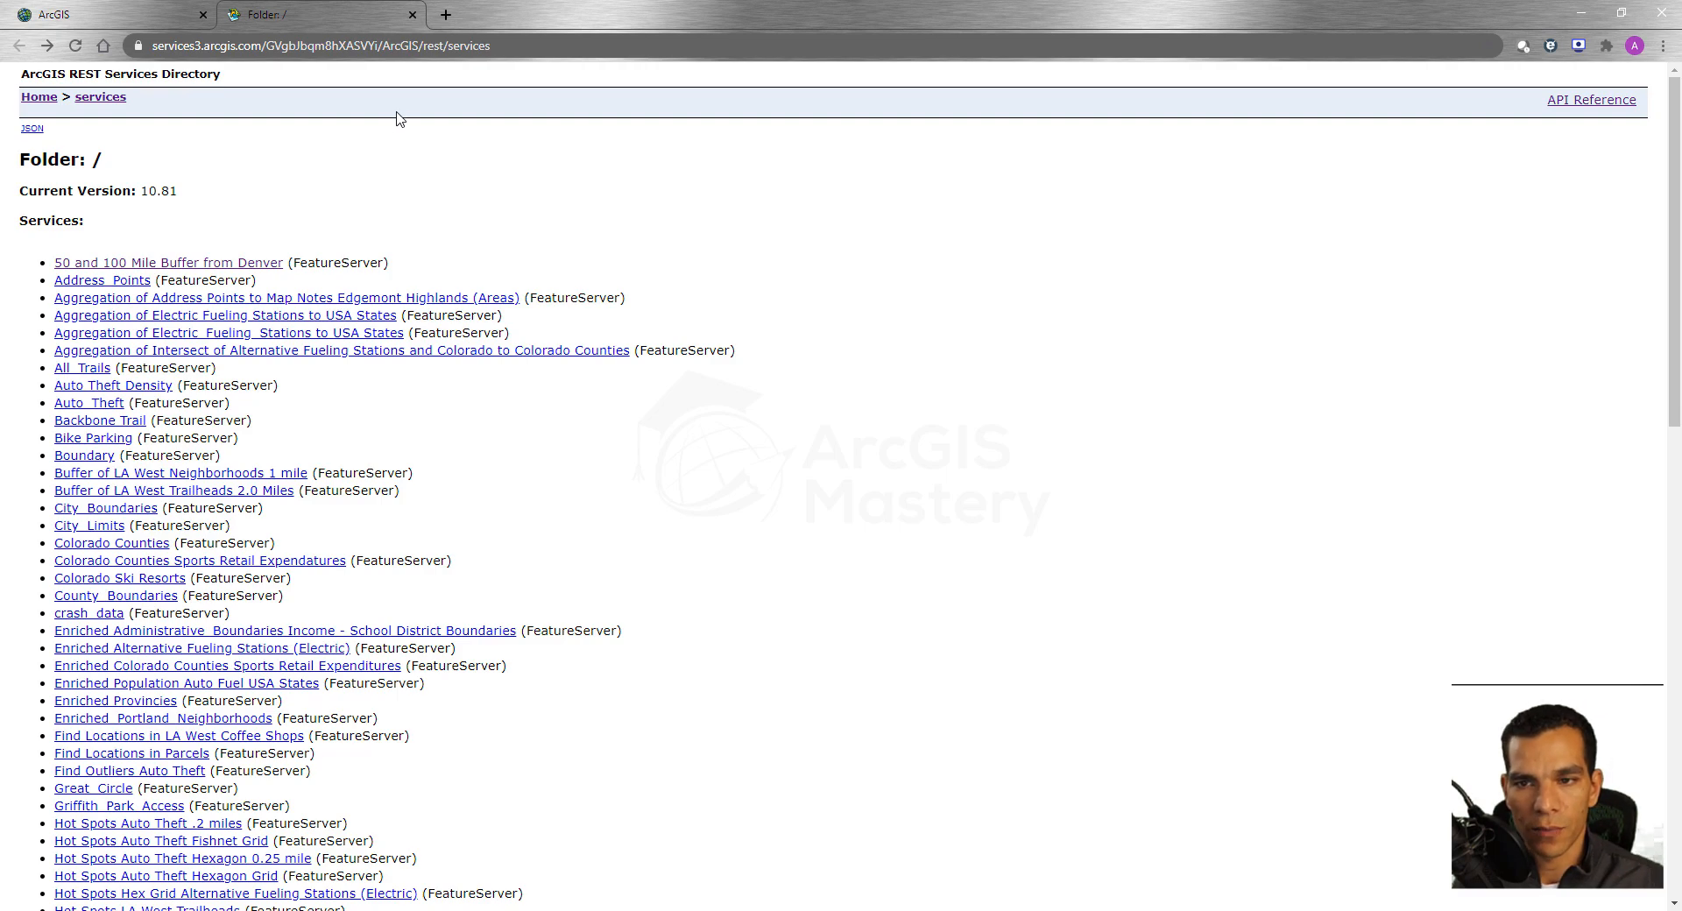
# Step: Copy the services directory's web address and paste it as the server URL of the new ArcGIS Server connection in ArcGIS Pro
pyautogui.click(442, 46)
pyautogui.hotkey('ctrl', 'c')
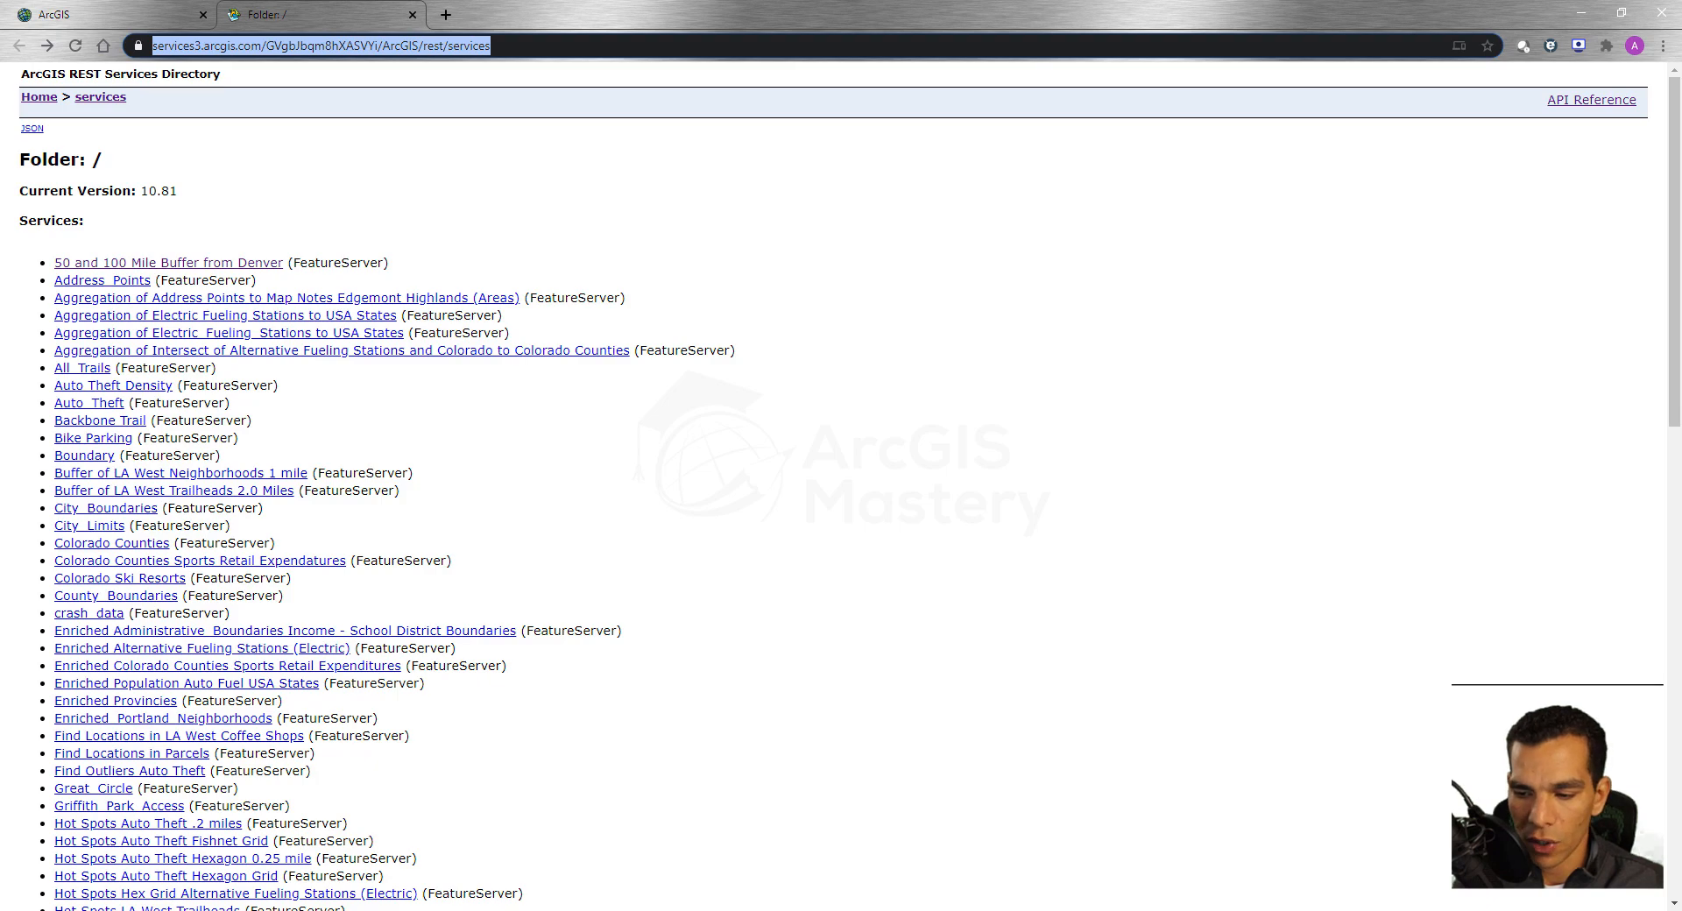
pyautogui.hotkey('alt', 'Tab')
pyautogui.hotkey('ctrl', 'v')
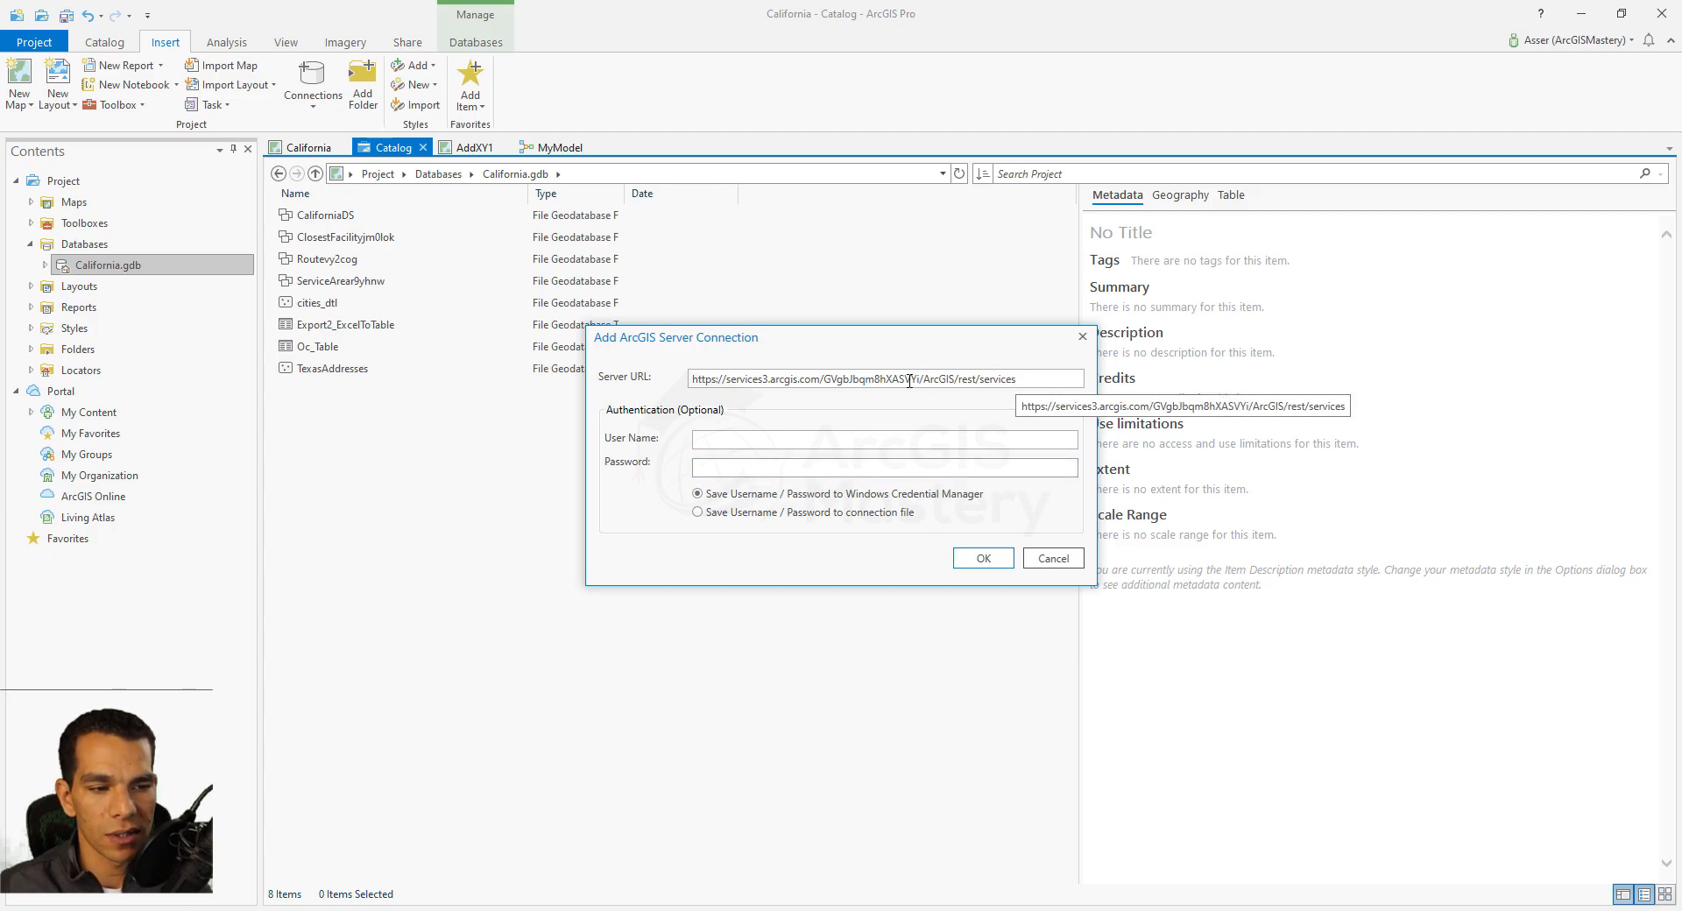
# Step: Create the ArcGIS Server connection, expand it under the project's Servers, and compare its services with the browser's services directory
pyautogui.click(983, 561)
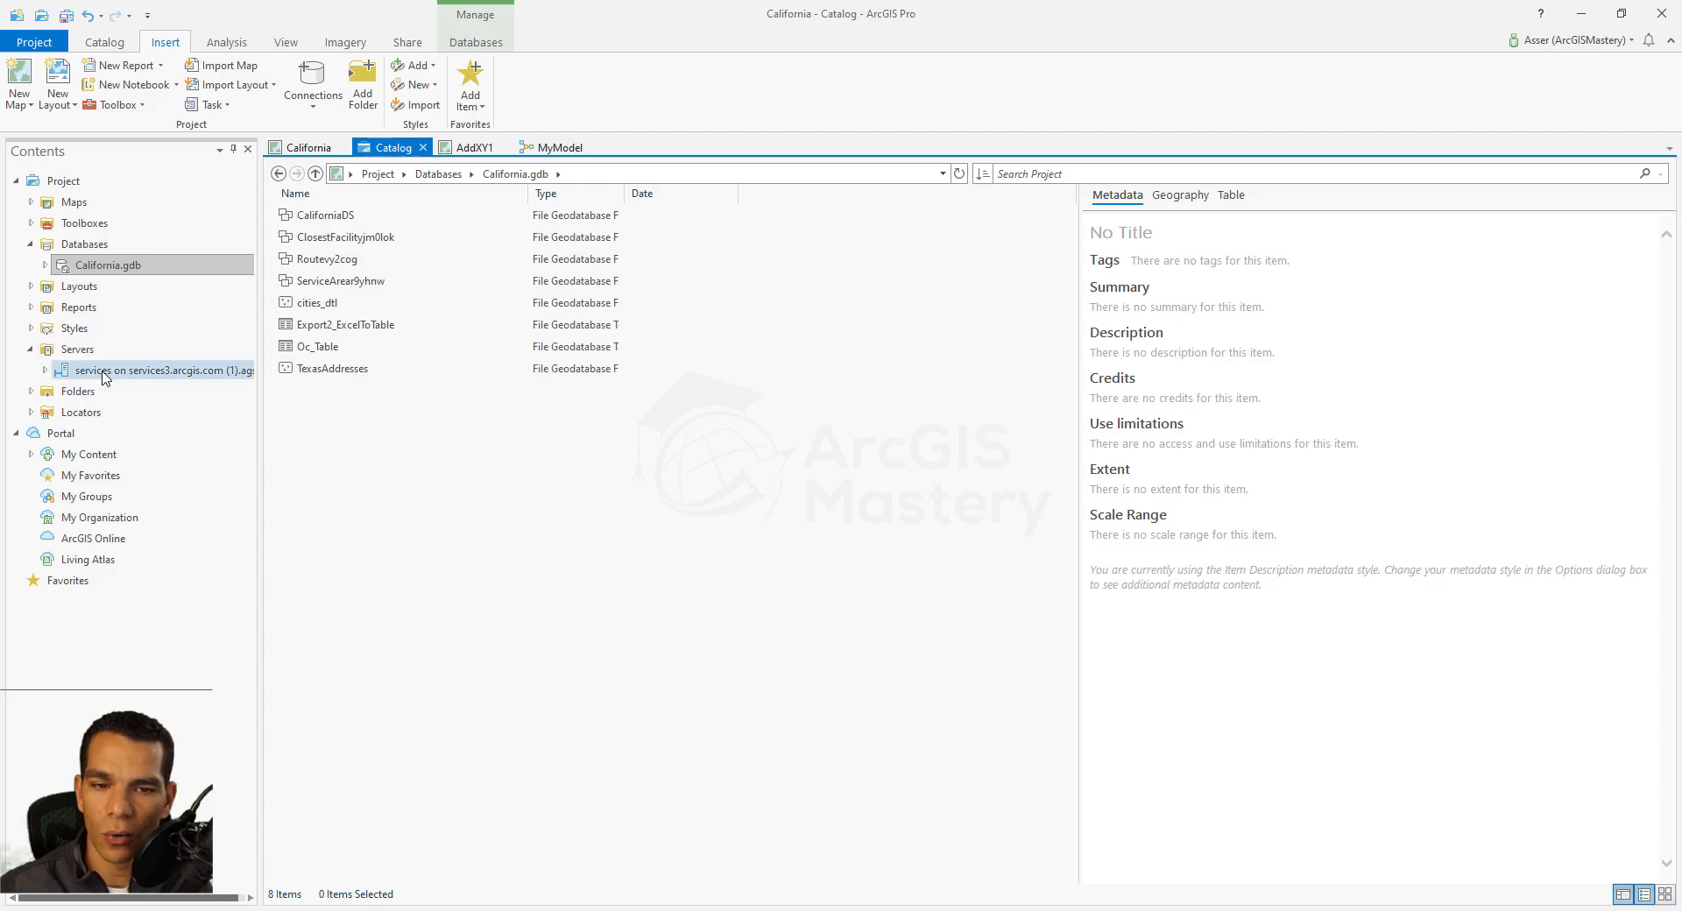
pyautogui.click(46, 377)
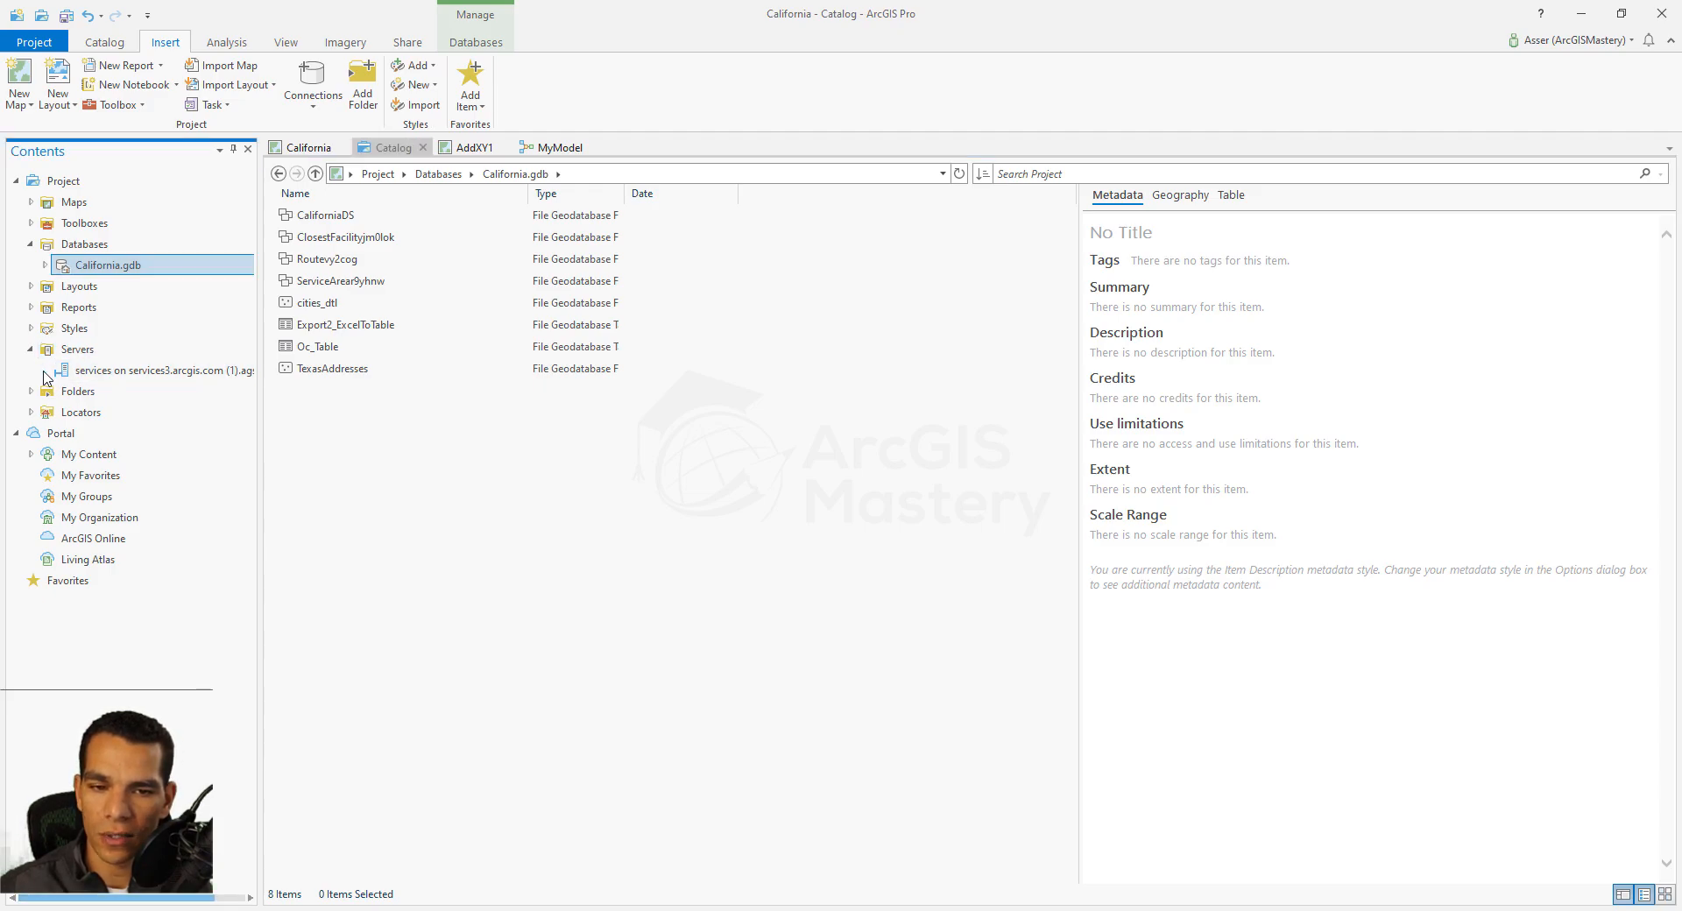
pyautogui.click(46, 377)
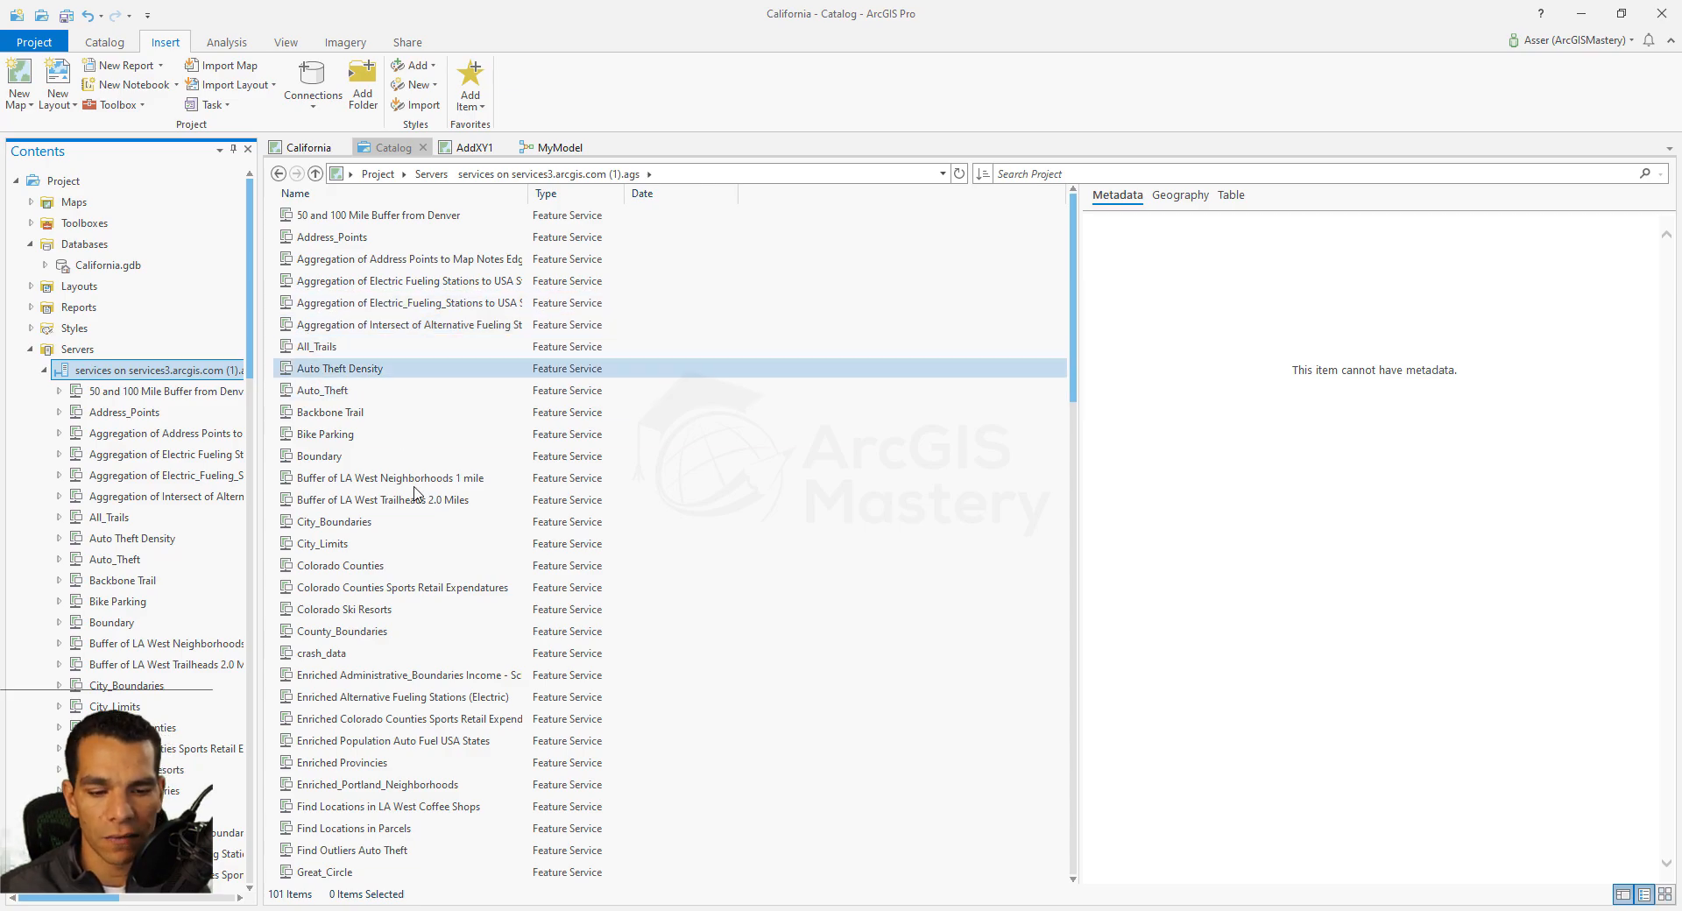
pyautogui.click(403, 910)
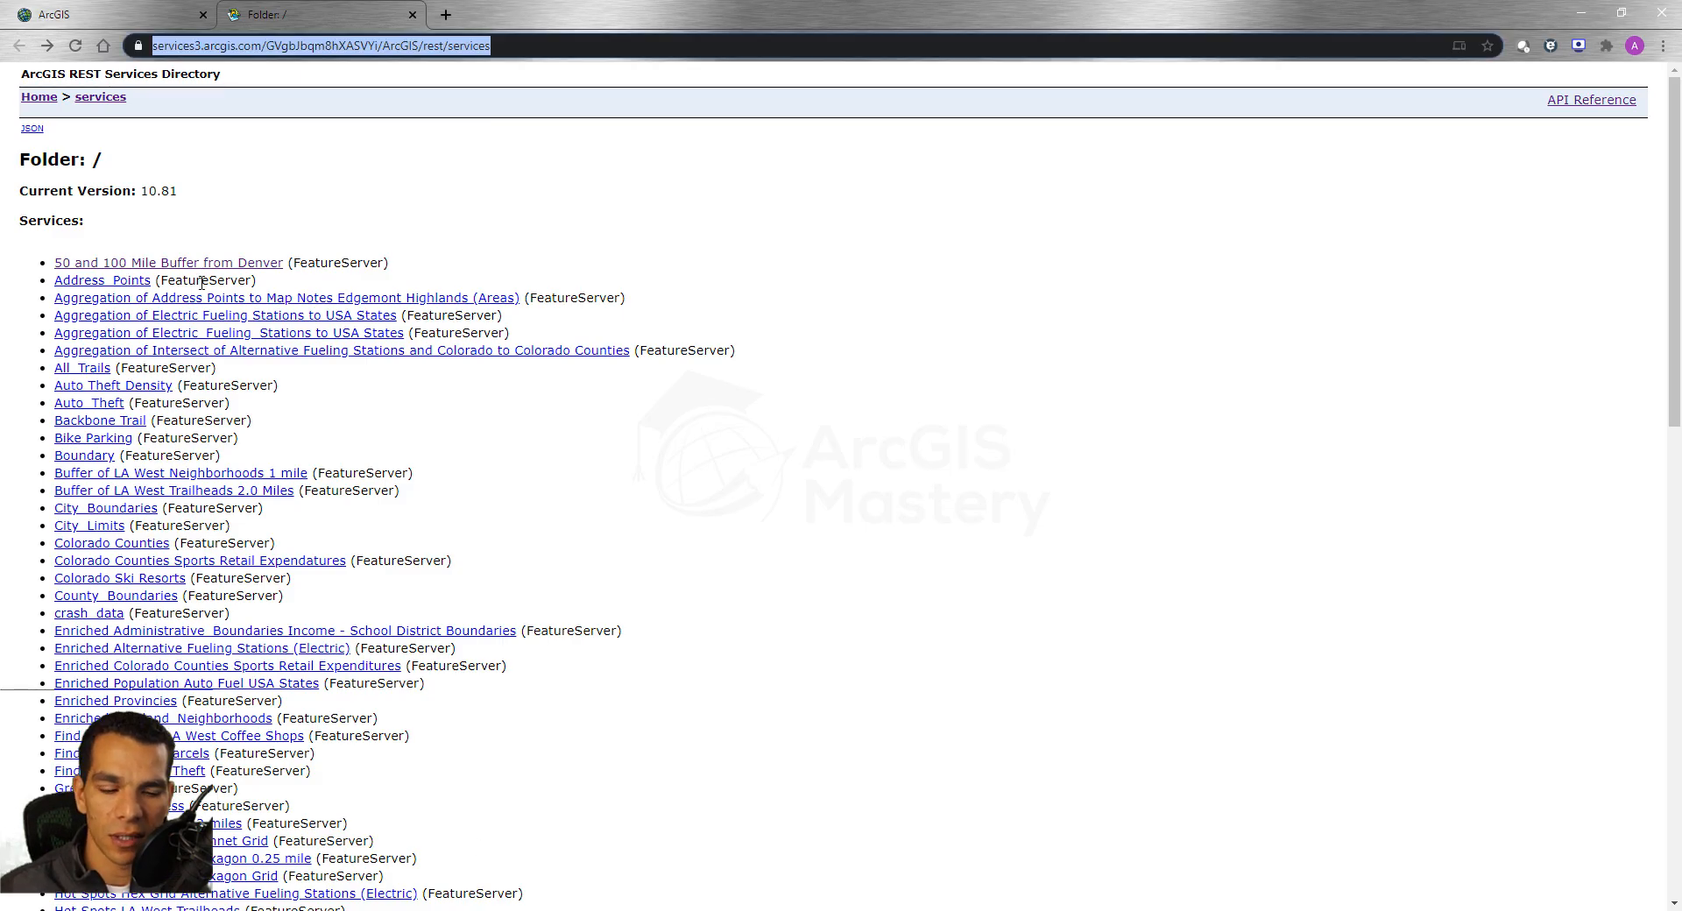
pyautogui.hotkey('alt', 'Tab')
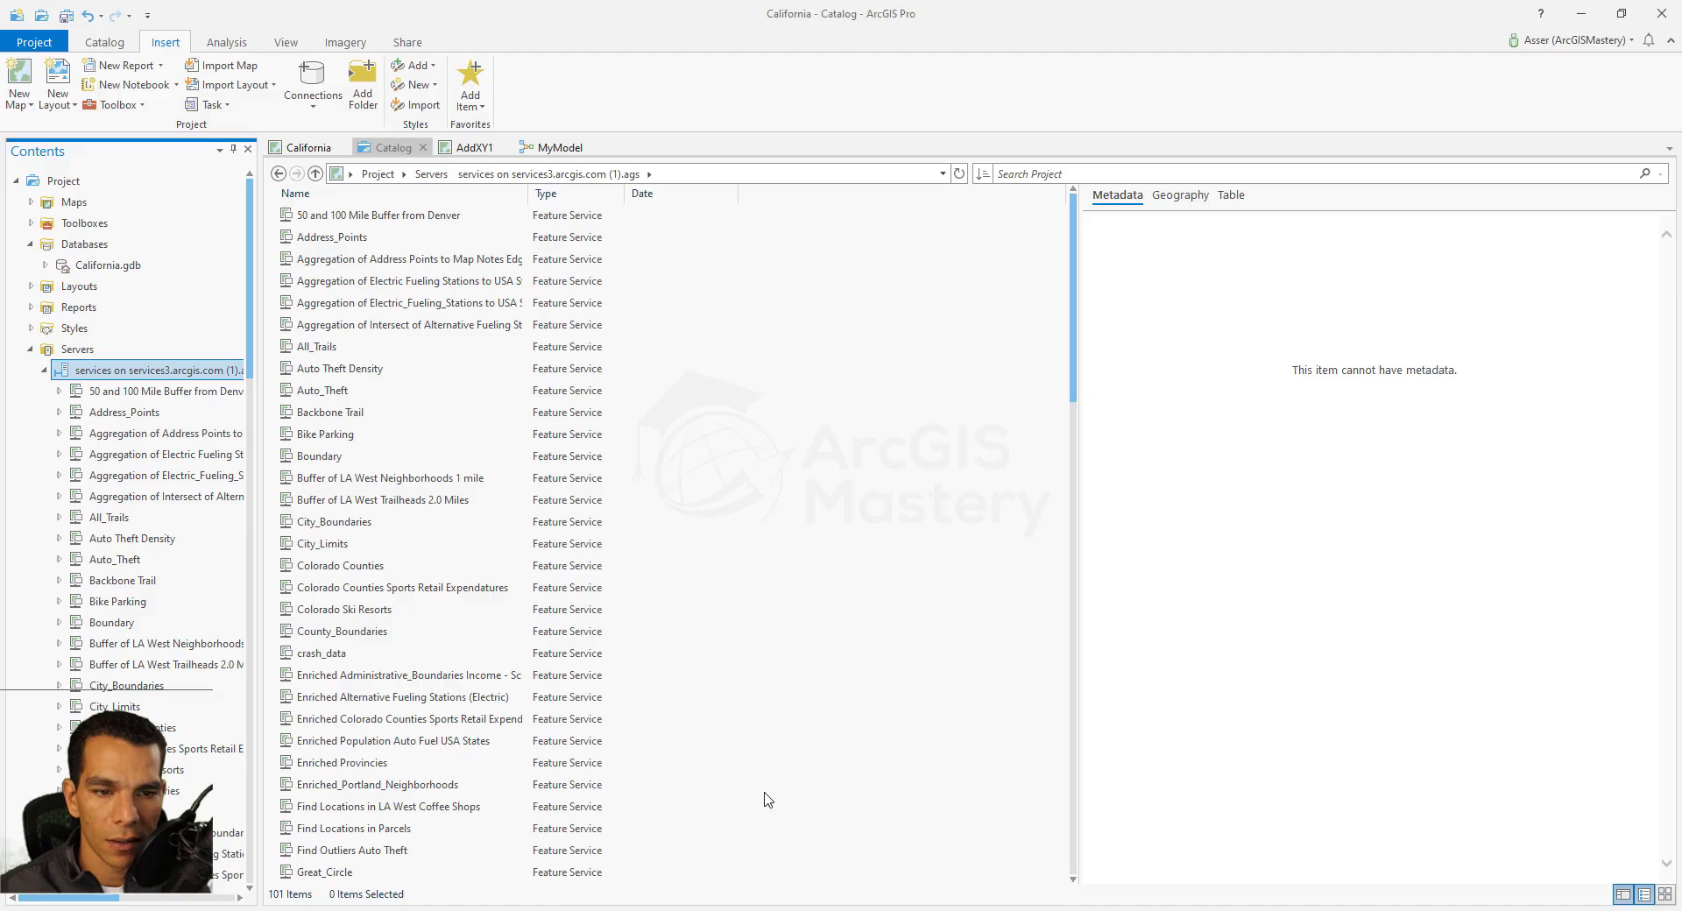
# Step: Preview the geography of the address points to Edgemont Highlands aggregation and the Aggregation of Electric Fueling Stations to USA States services
pyautogui.click(349, 219)
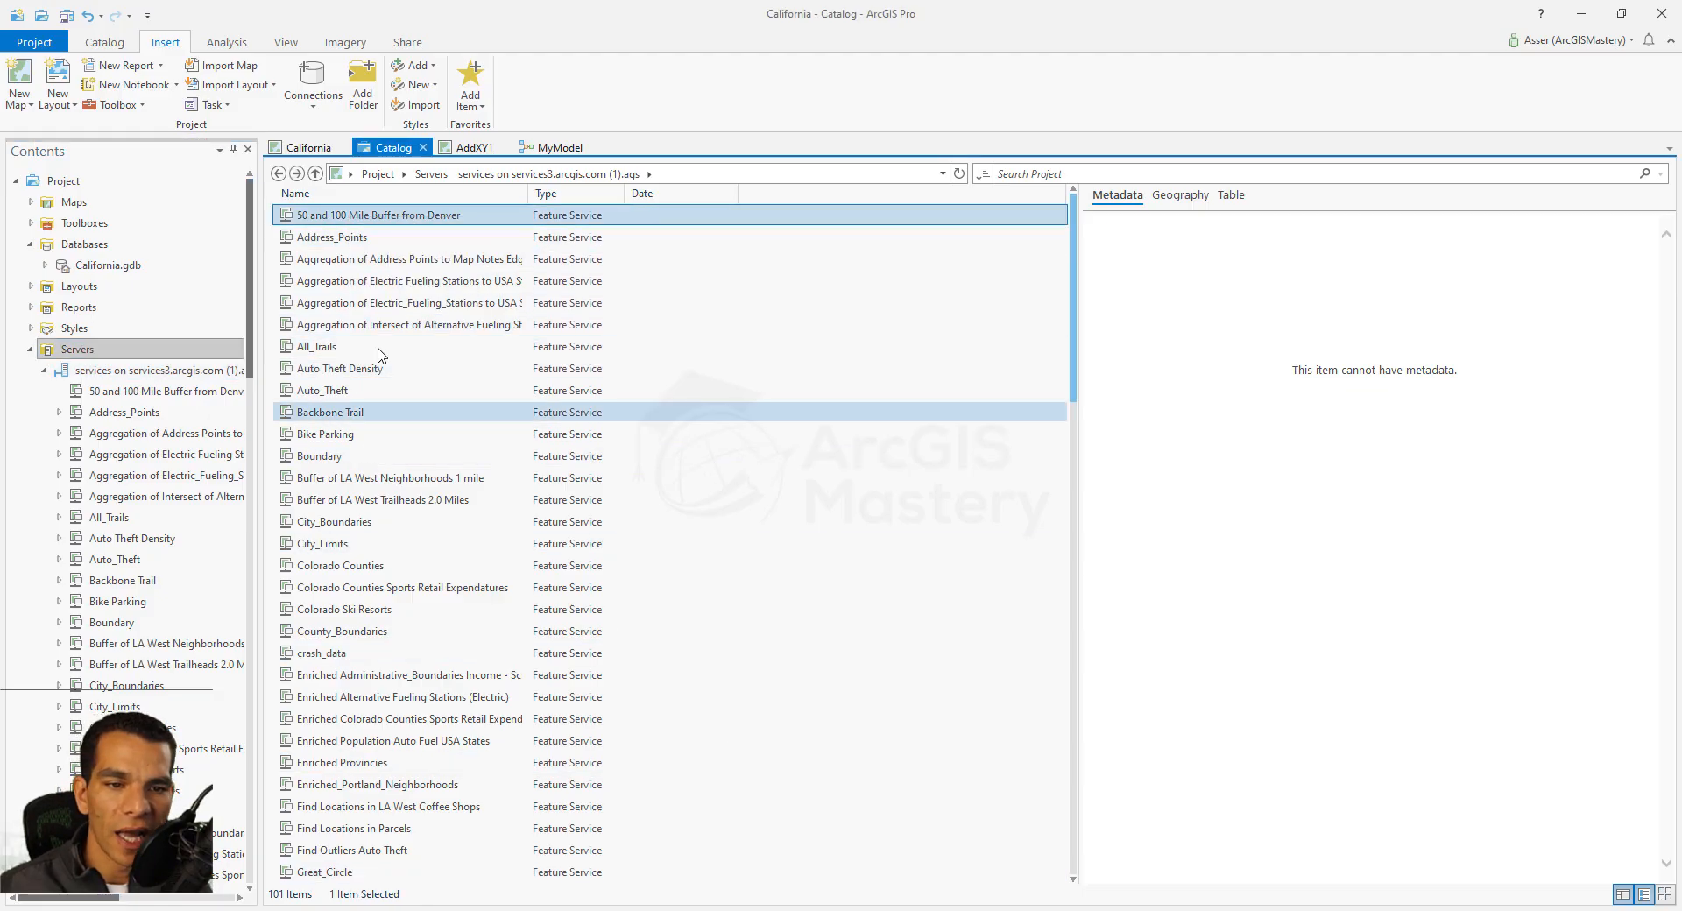
pyautogui.click(377, 260)
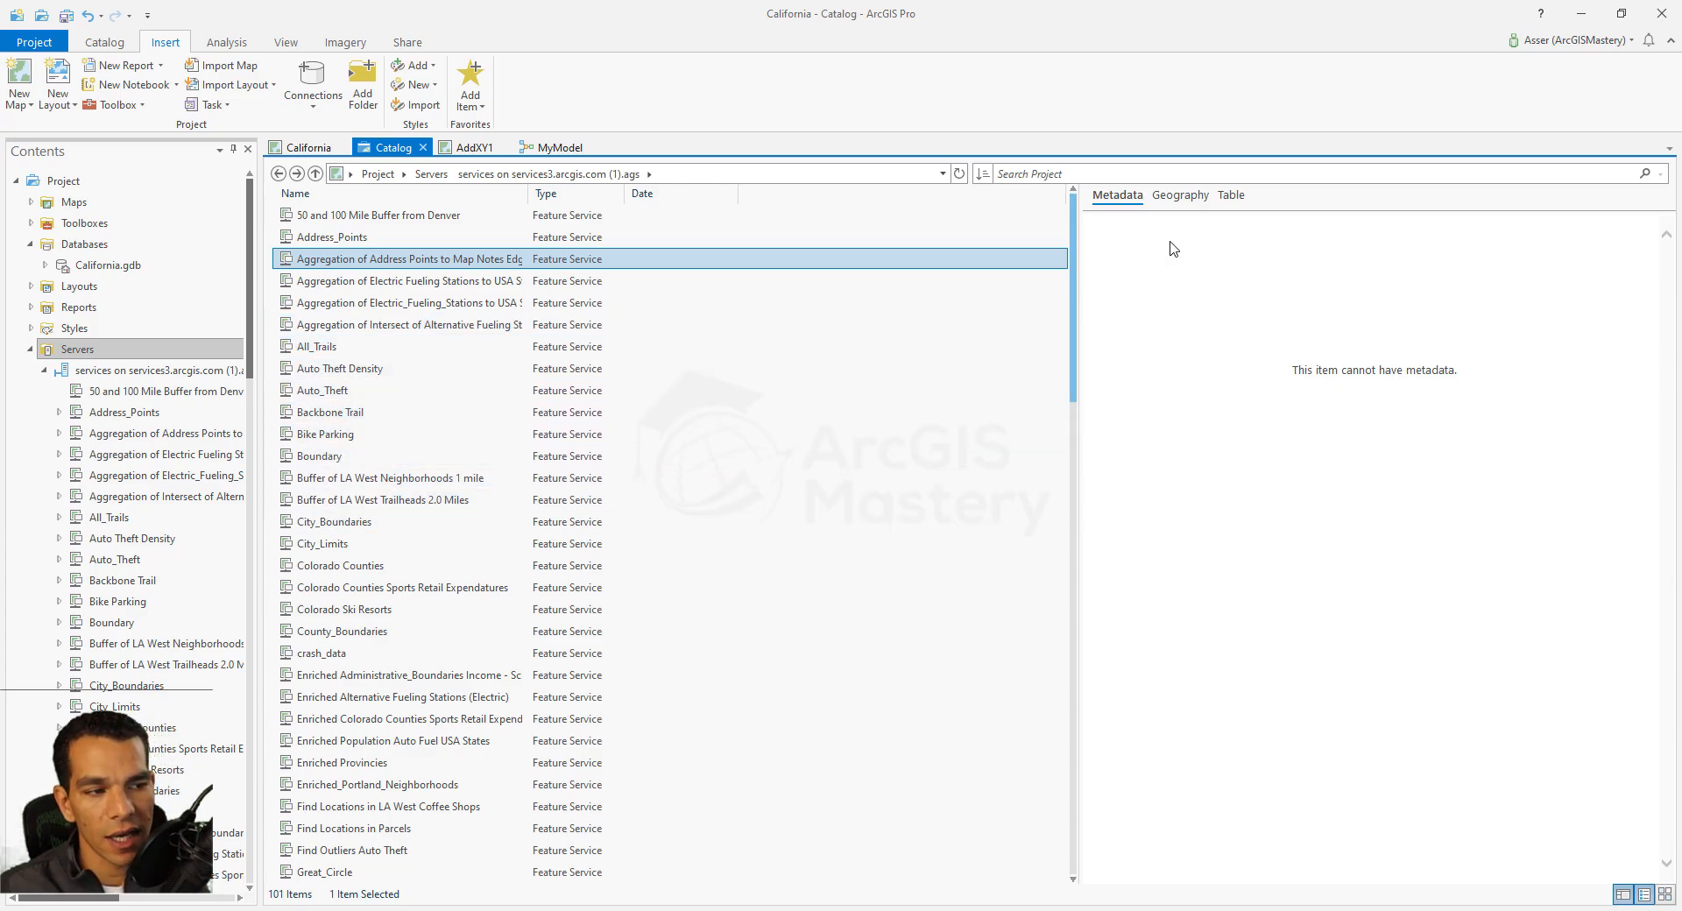
pyautogui.click(1181, 196)
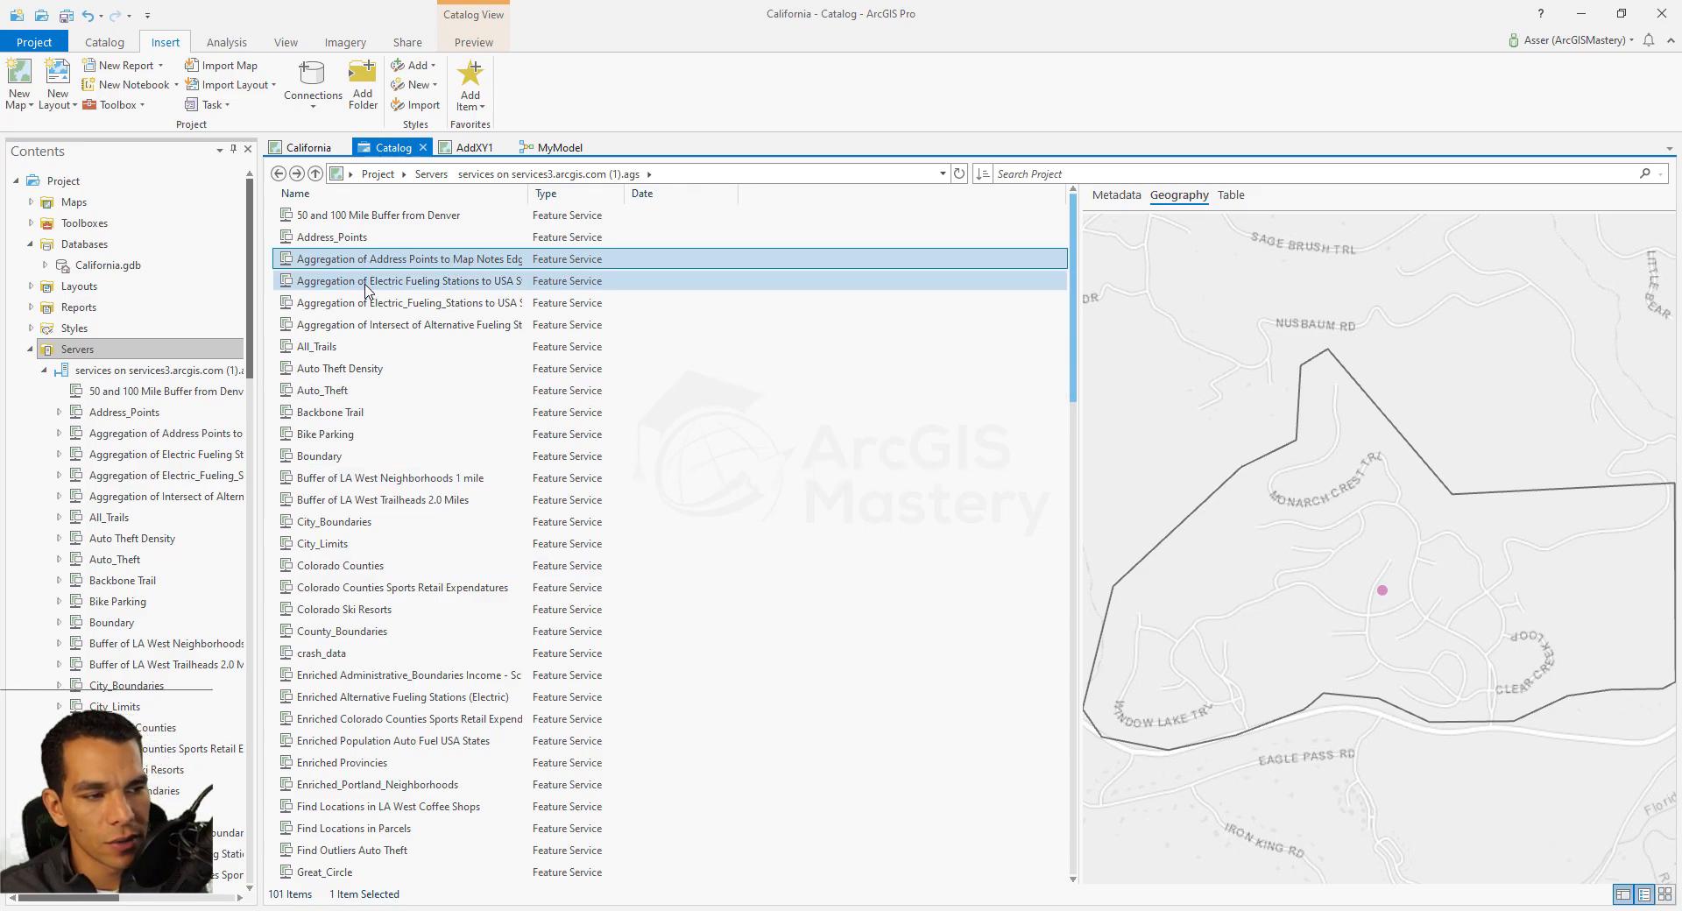
pyautogui.click(366, 282)
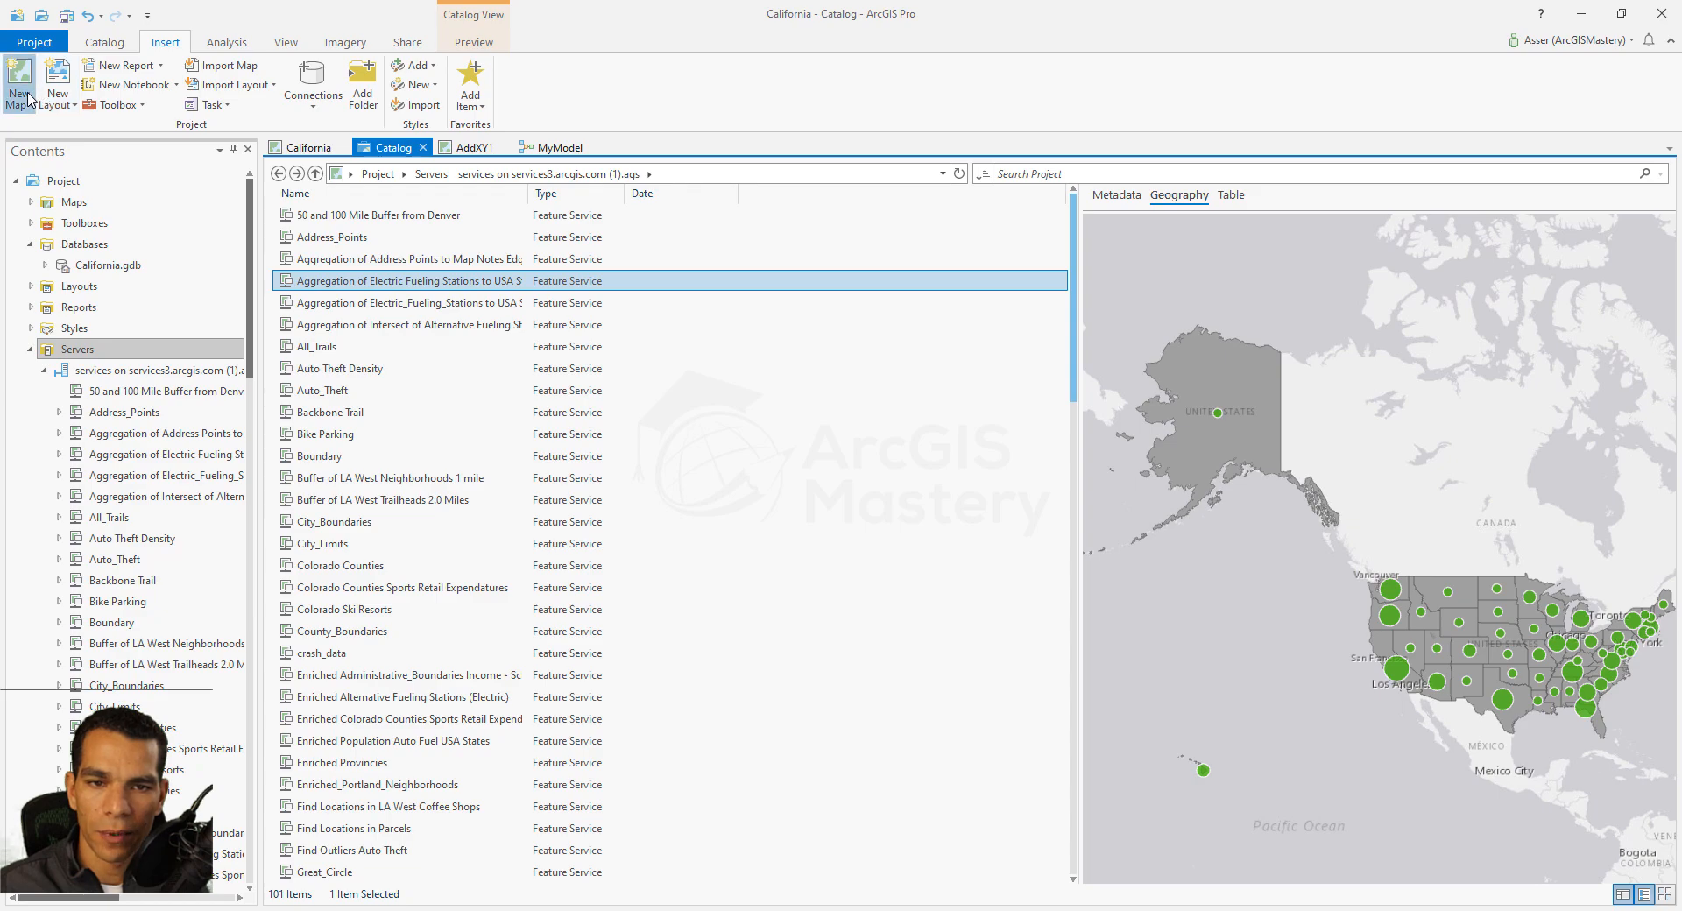
# Step: Create a new map and add the Aggregation of Electric_Fueling_Stations to USA States service from the server connection
pyautogui.click(28, 98)
pyautogui.click(55, 131)
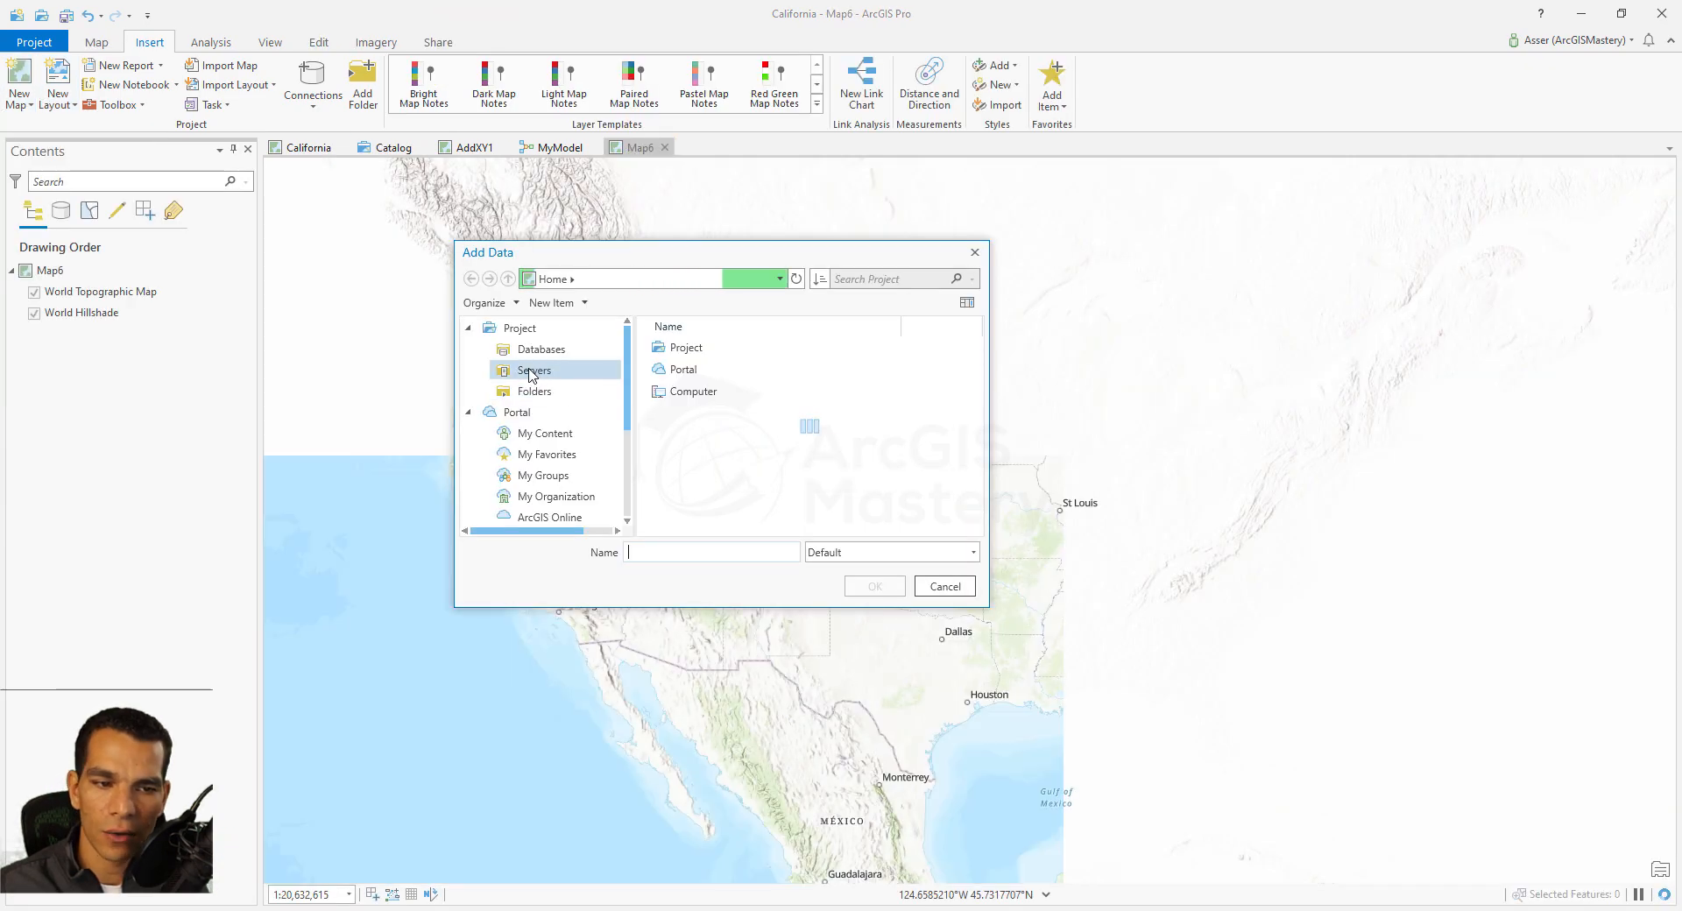
pyautogui.click(529, 372)
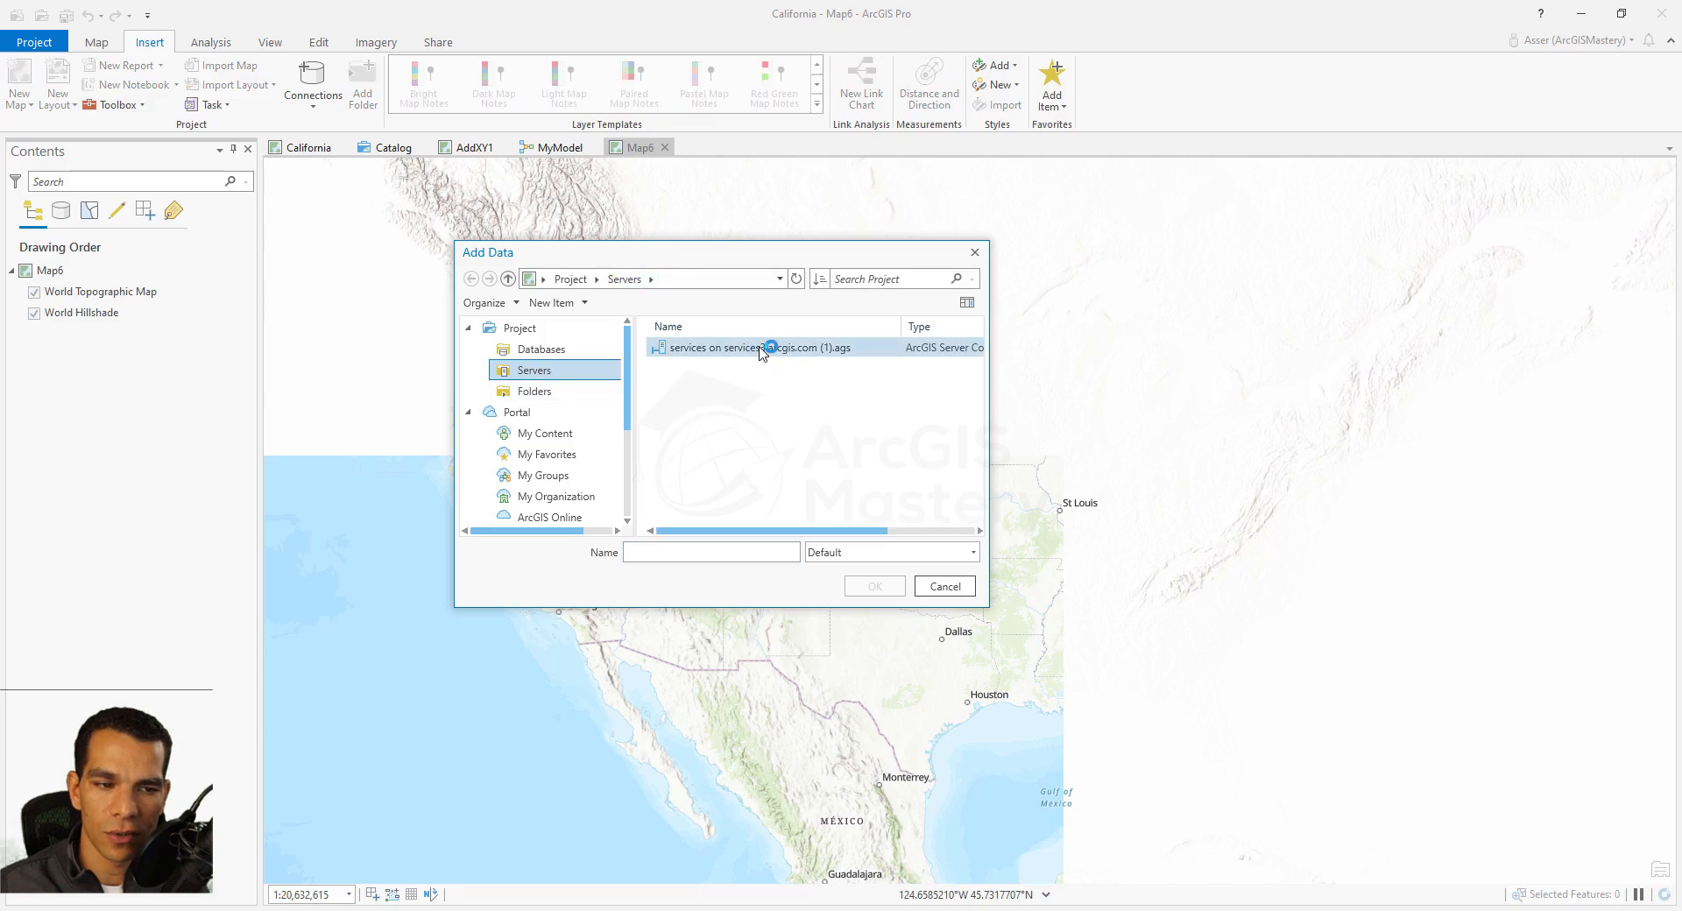
pyautogui.click(762, 349)
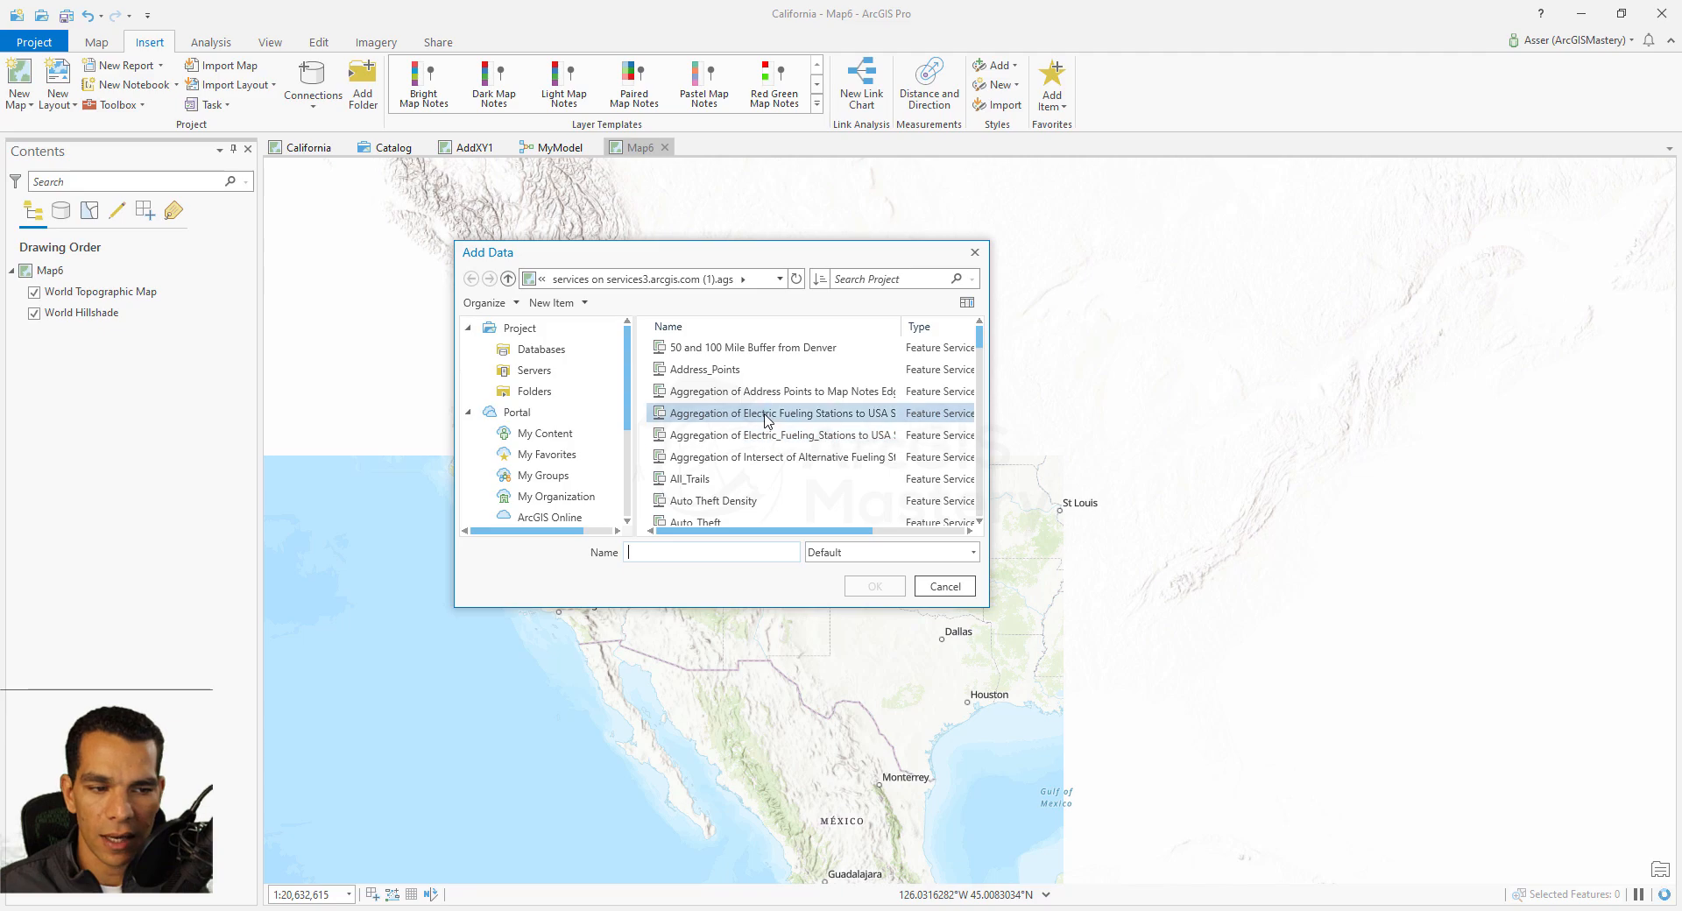
pyautogui.click(752, 435)
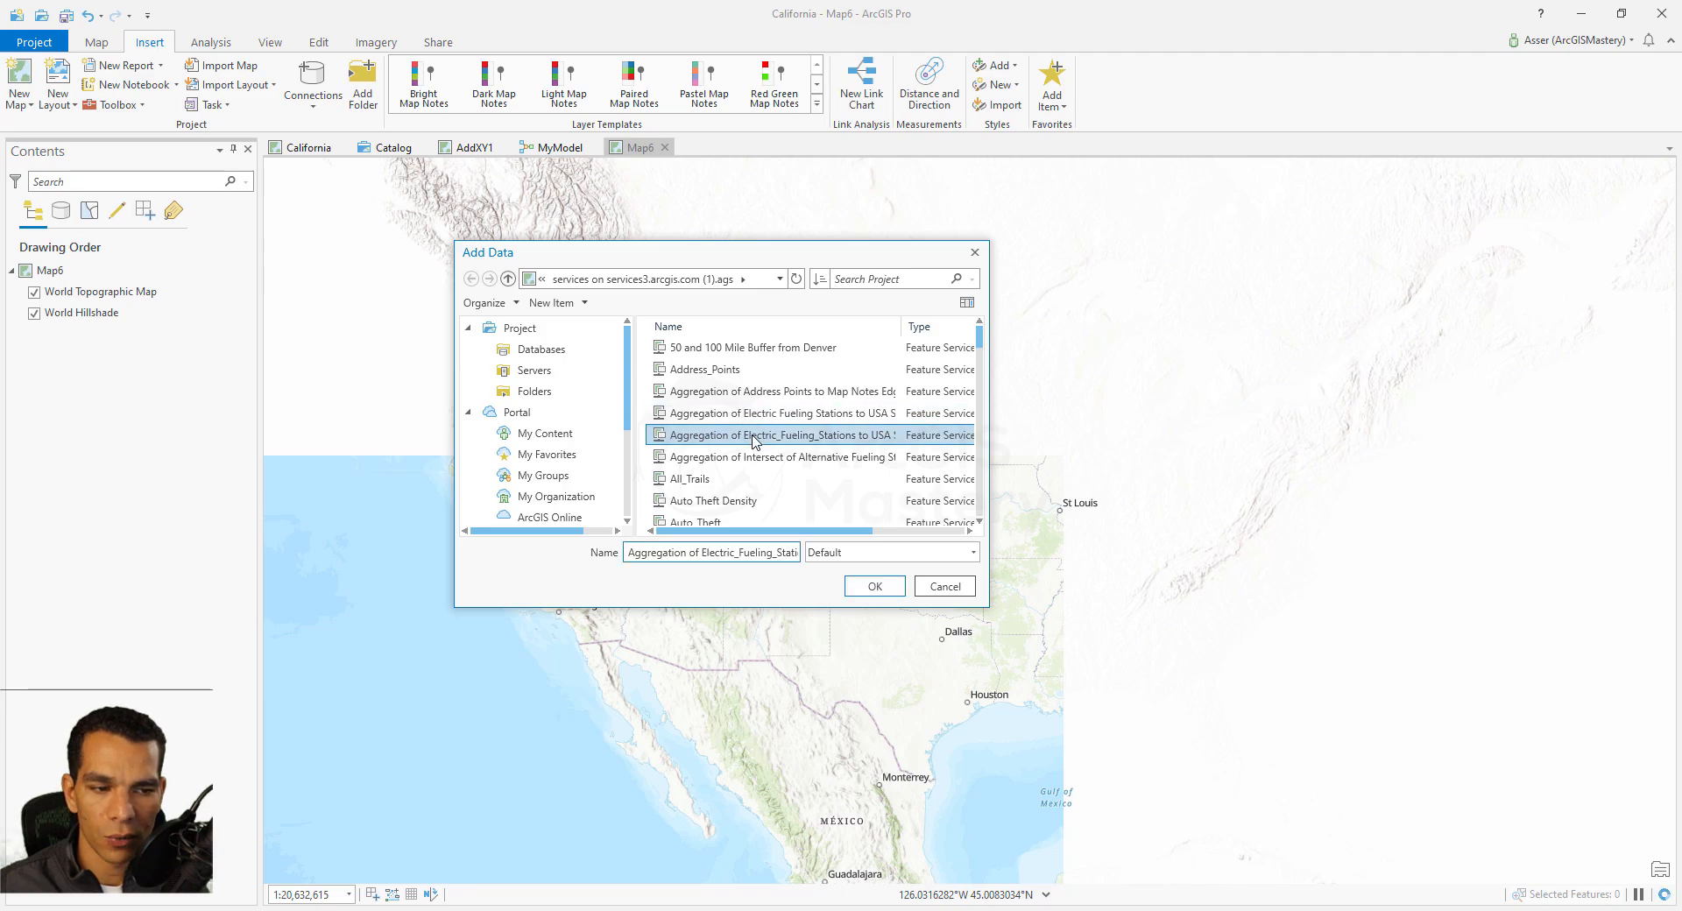
pyautogui.click(874, 587)
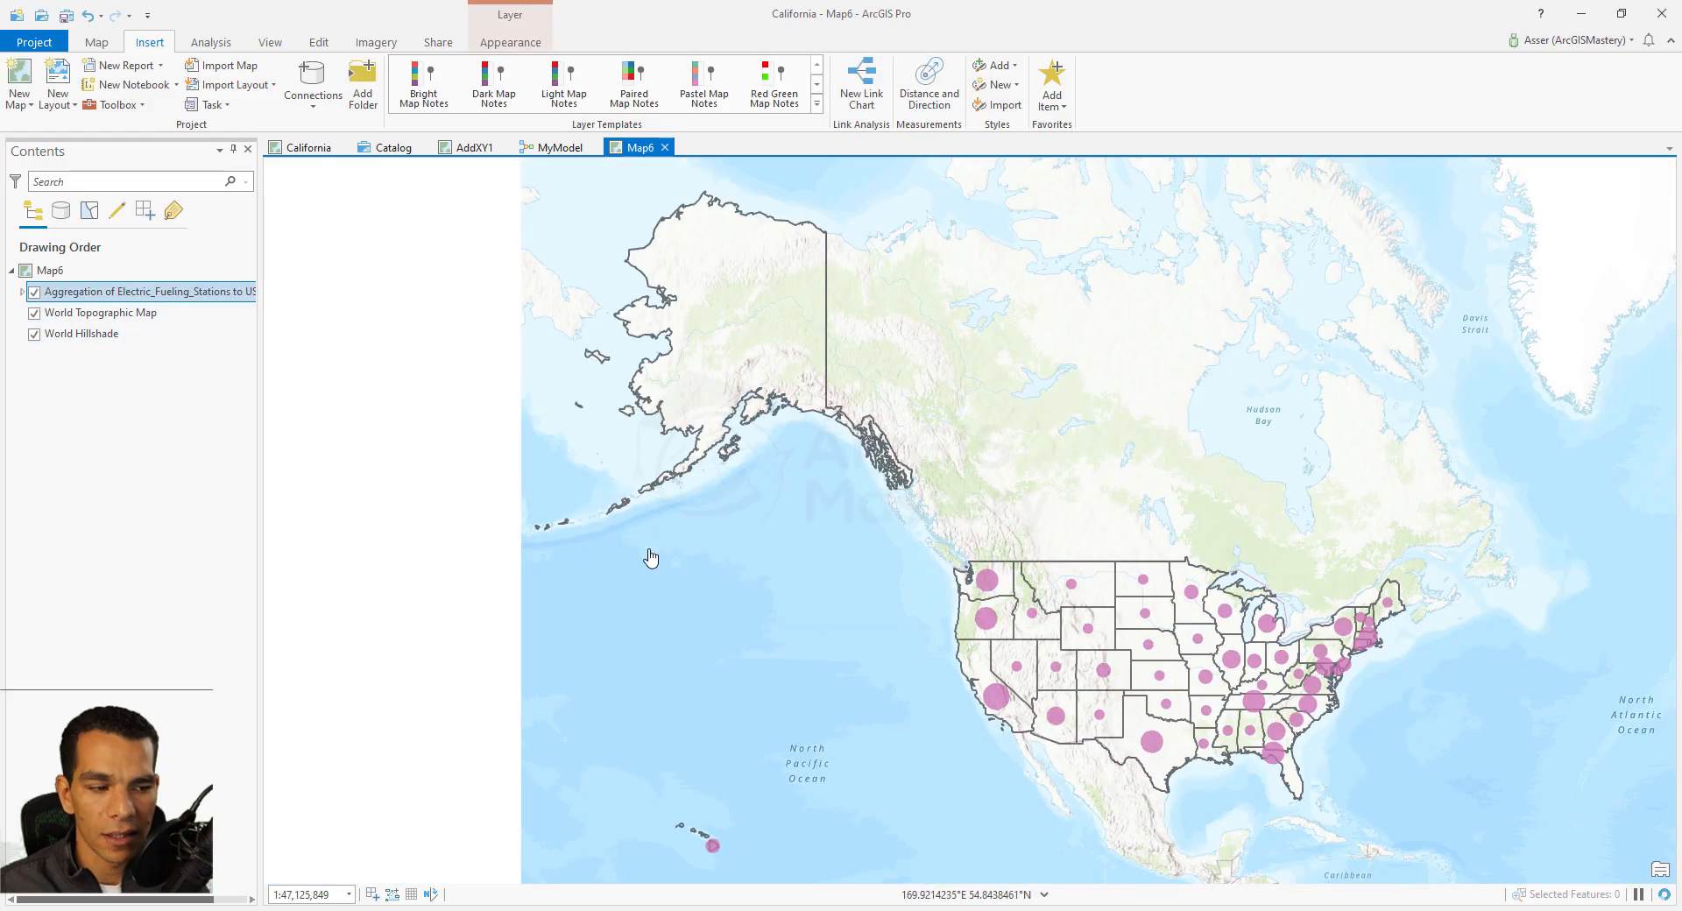
# Step: Inspect the attributes of Washington's fueling station feature on the map, and return to the catalog with the Servers group collapsed
pyautogui.click(989, 584)
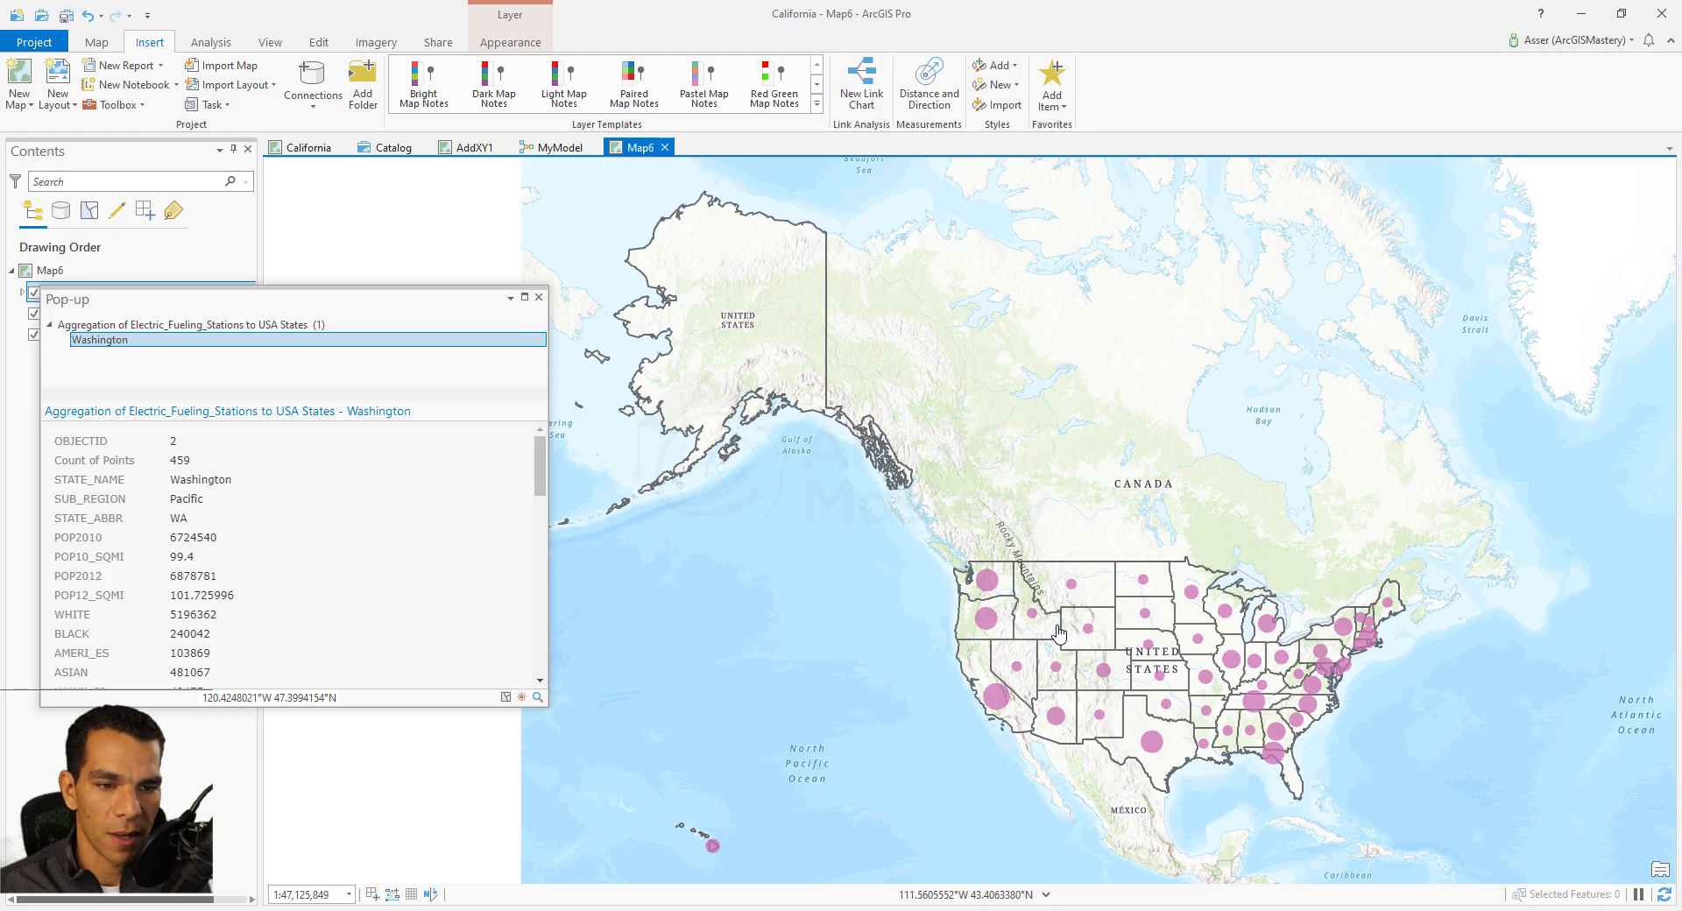
pyautogui.click(539, 297)
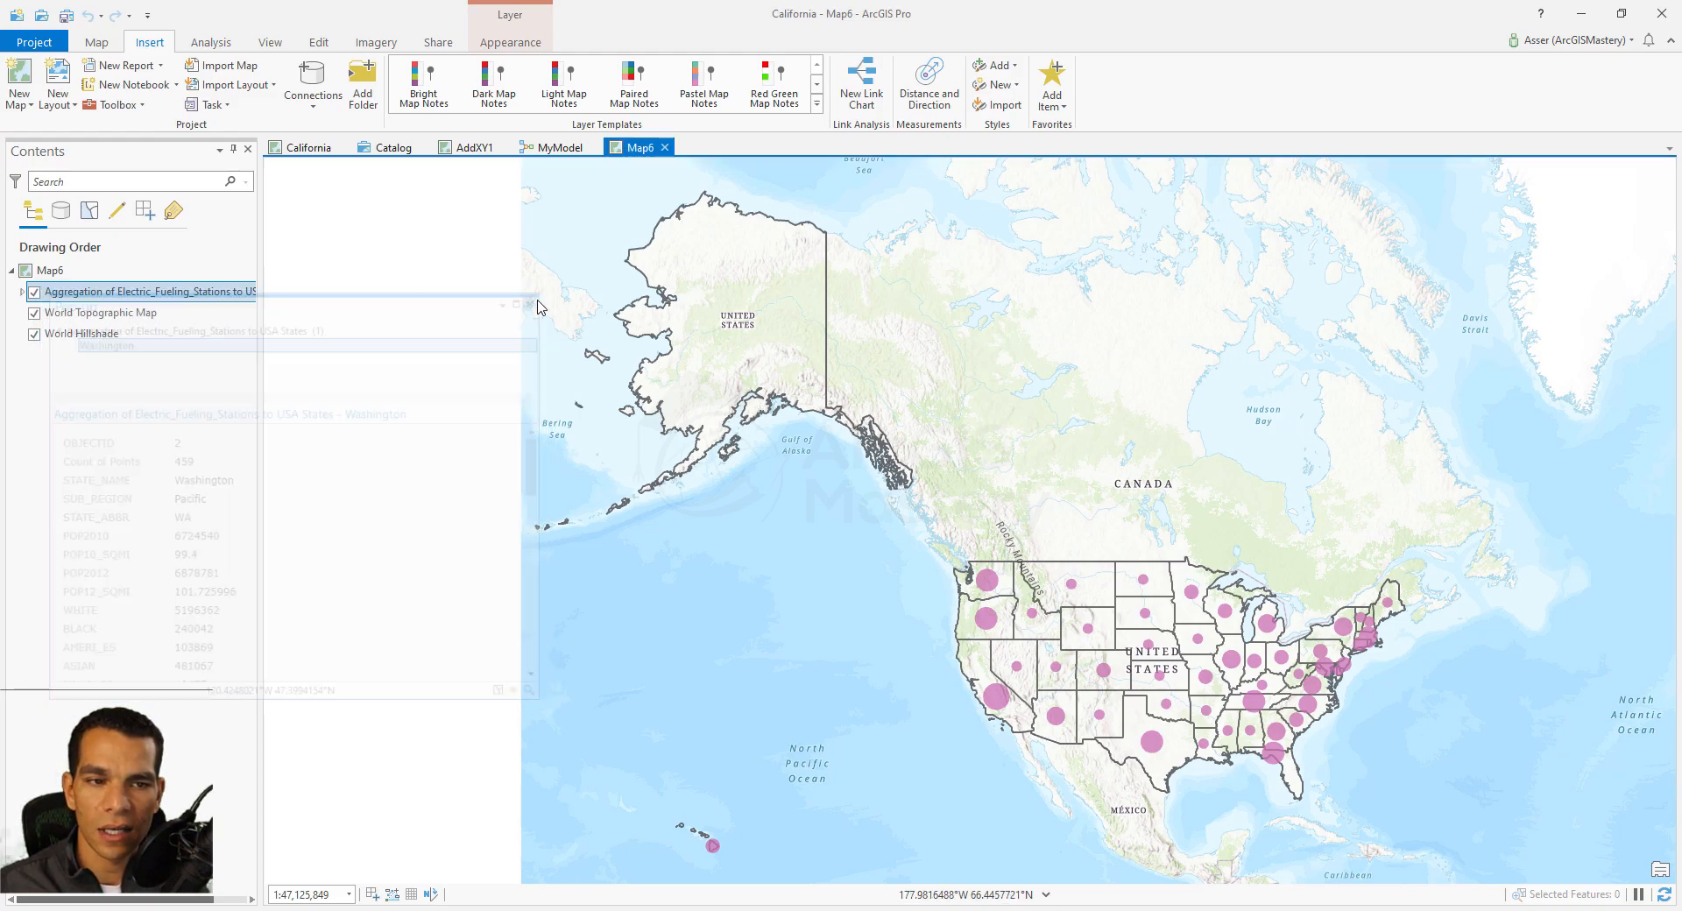
pyautogui.click(383, 148)
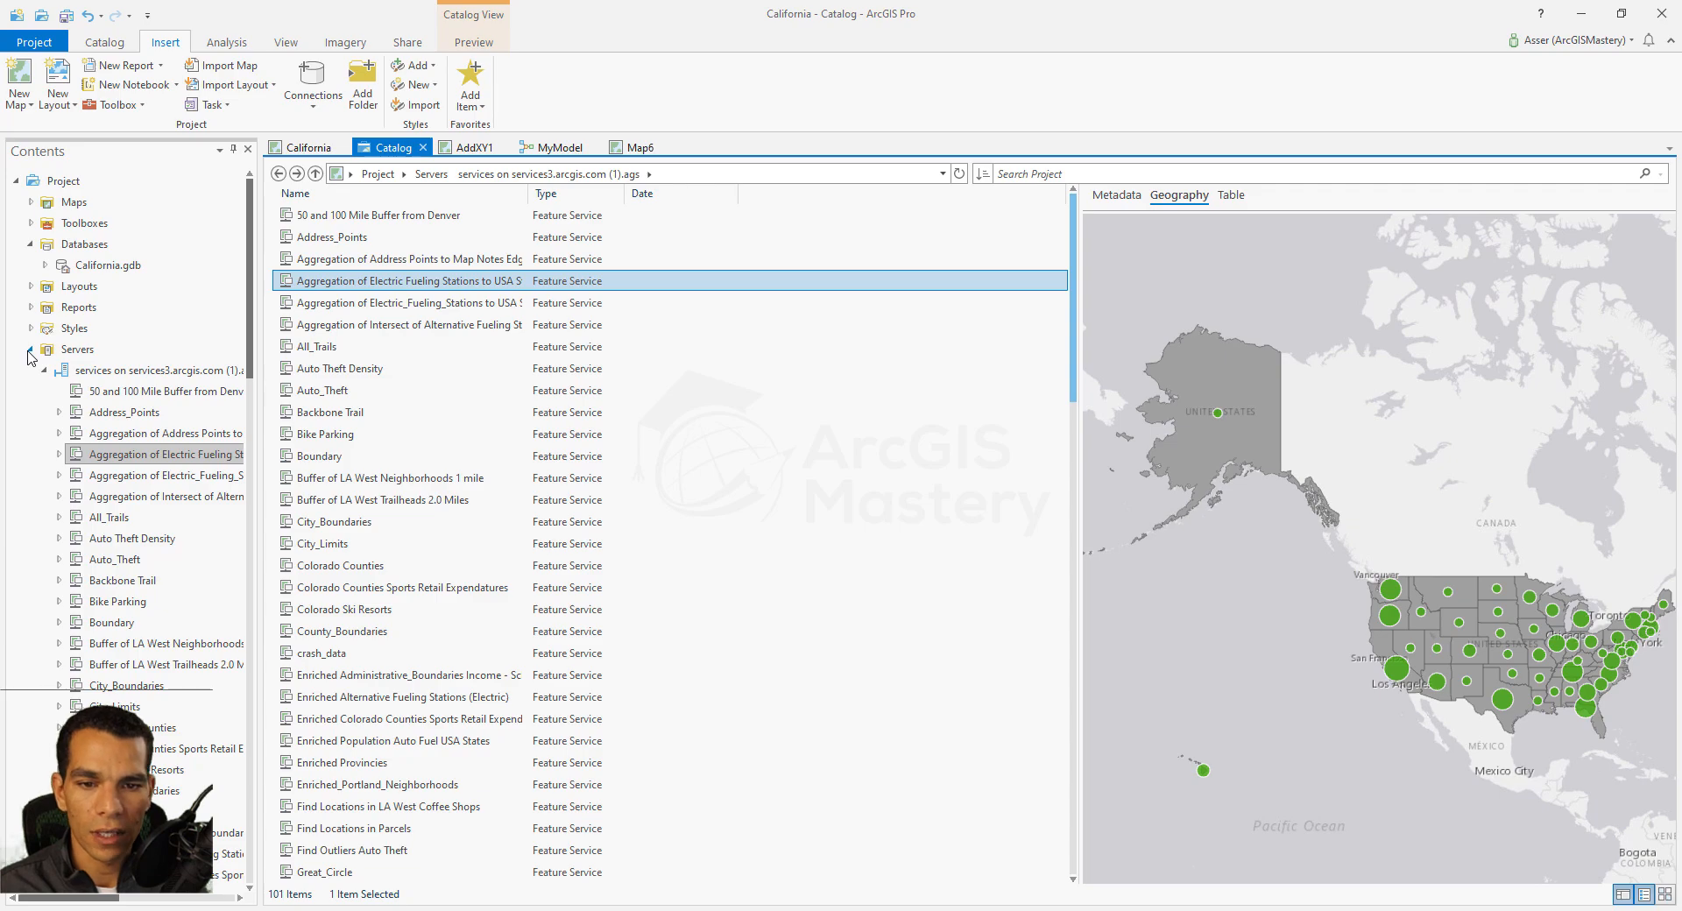
pyautogui.click(29, 350)
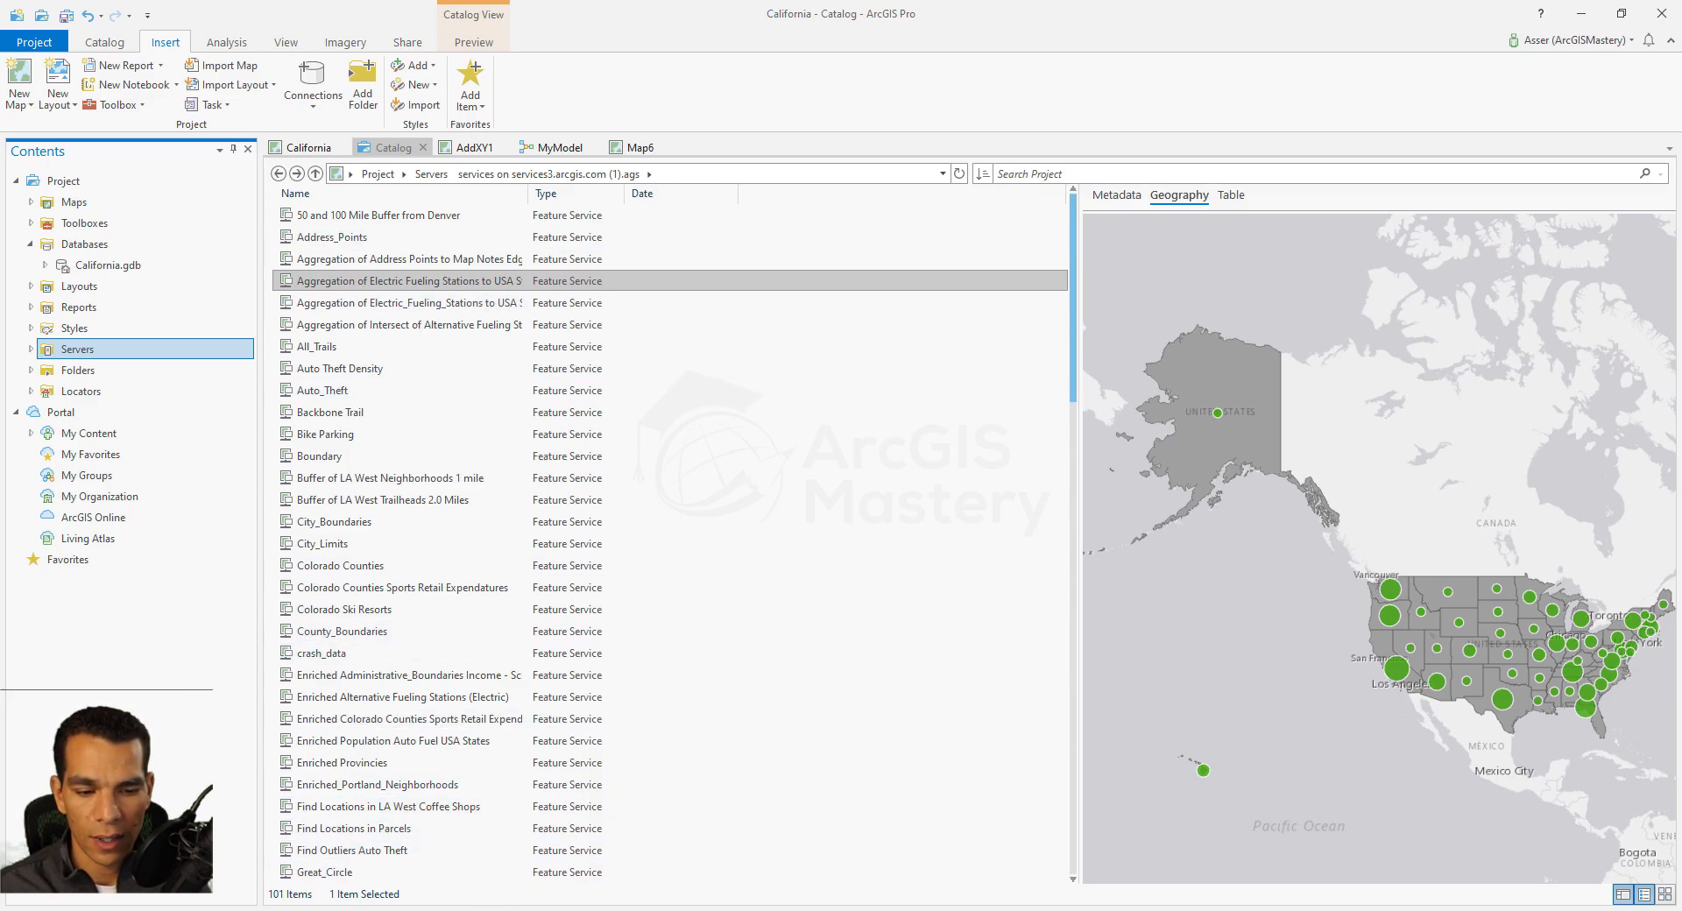
# Step: View the organization's ArcGIS Online home page in the browser, and expand the portal's My Content in the ArcGIS Pro catalog
pyautogui.click(498, 910)
pyautogui.click(130, 20)
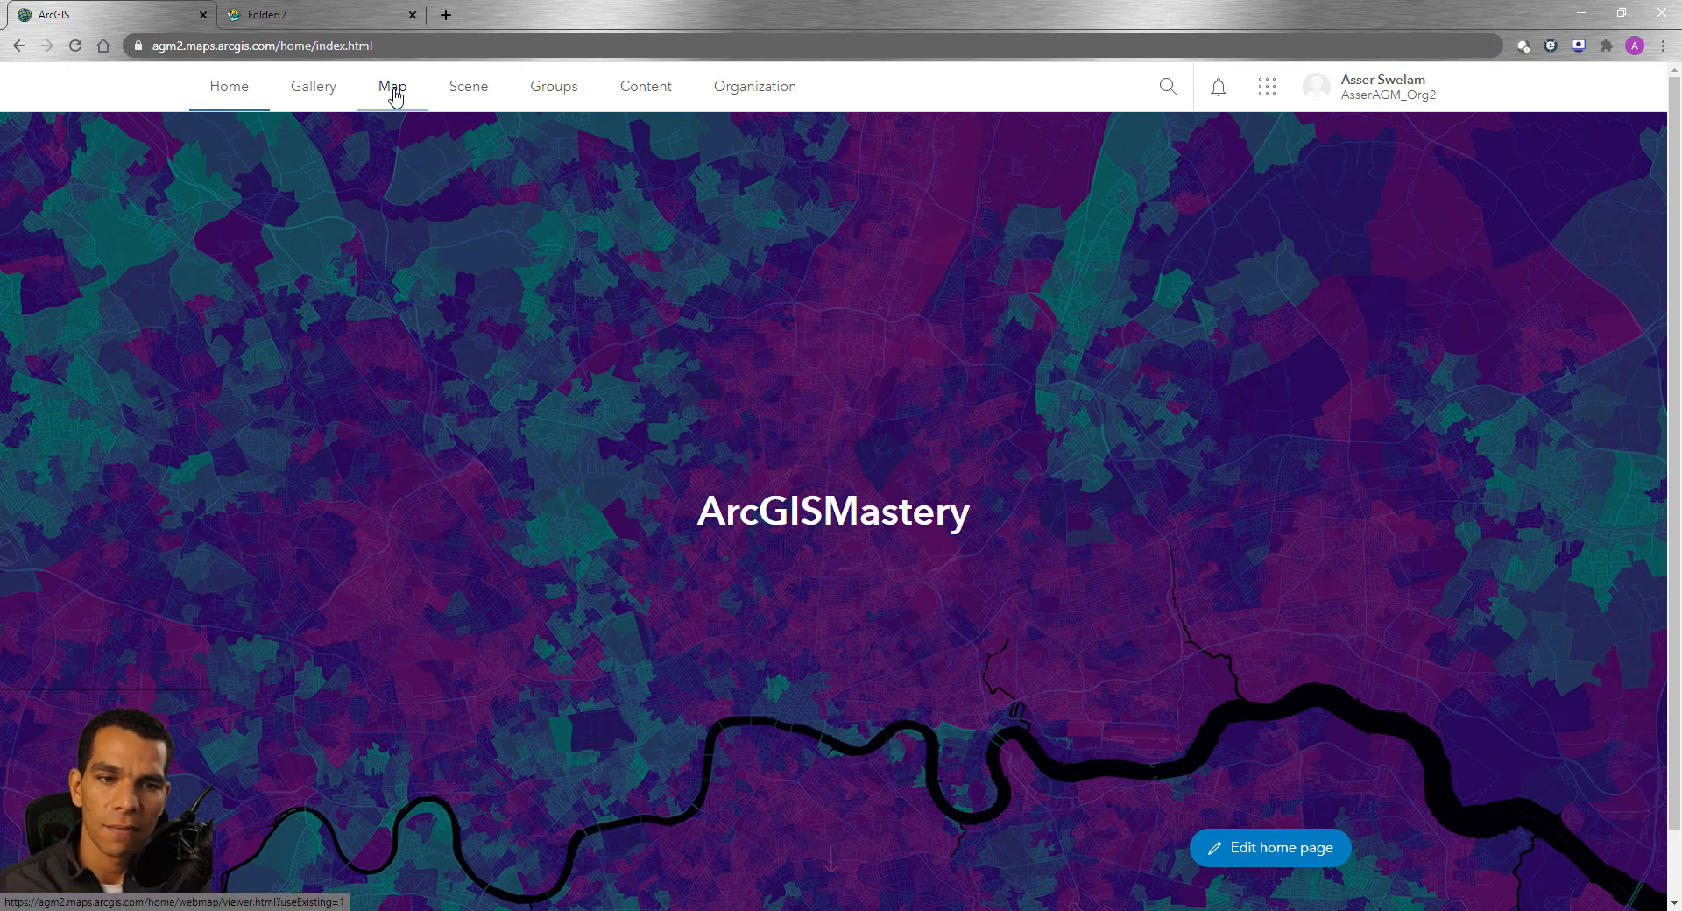
pyautogui.click(645, 91)
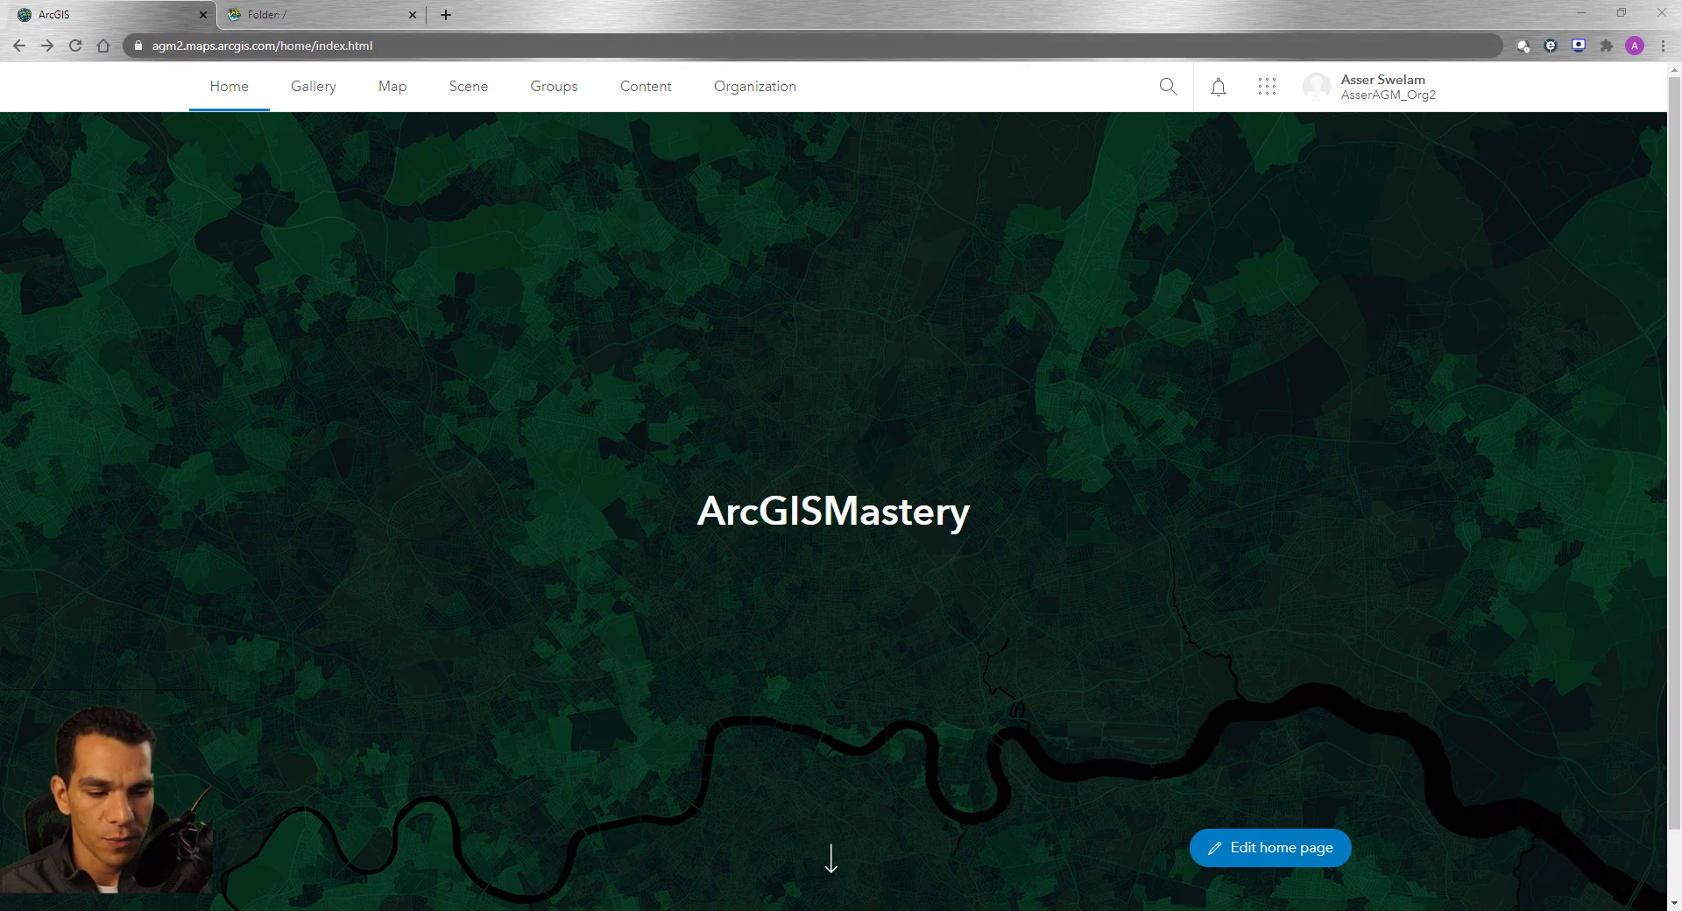
pyautogui.hotkey('alt', 'Tab')
pyautogui.click(50, 416)
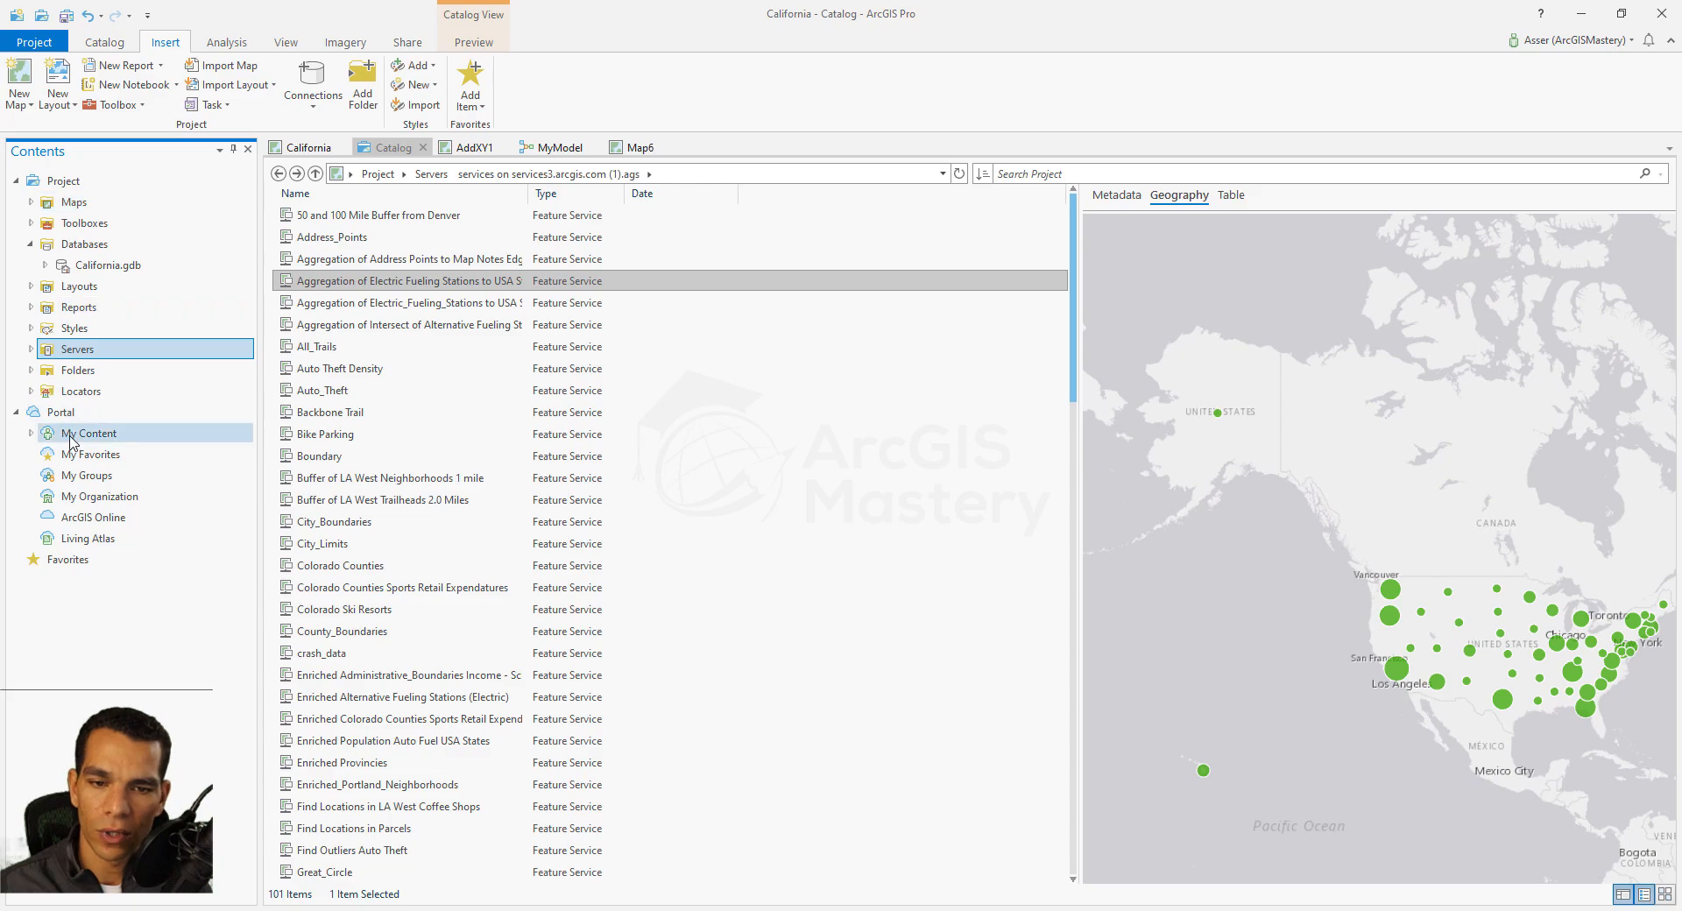
pyautogui.click(32, 434)
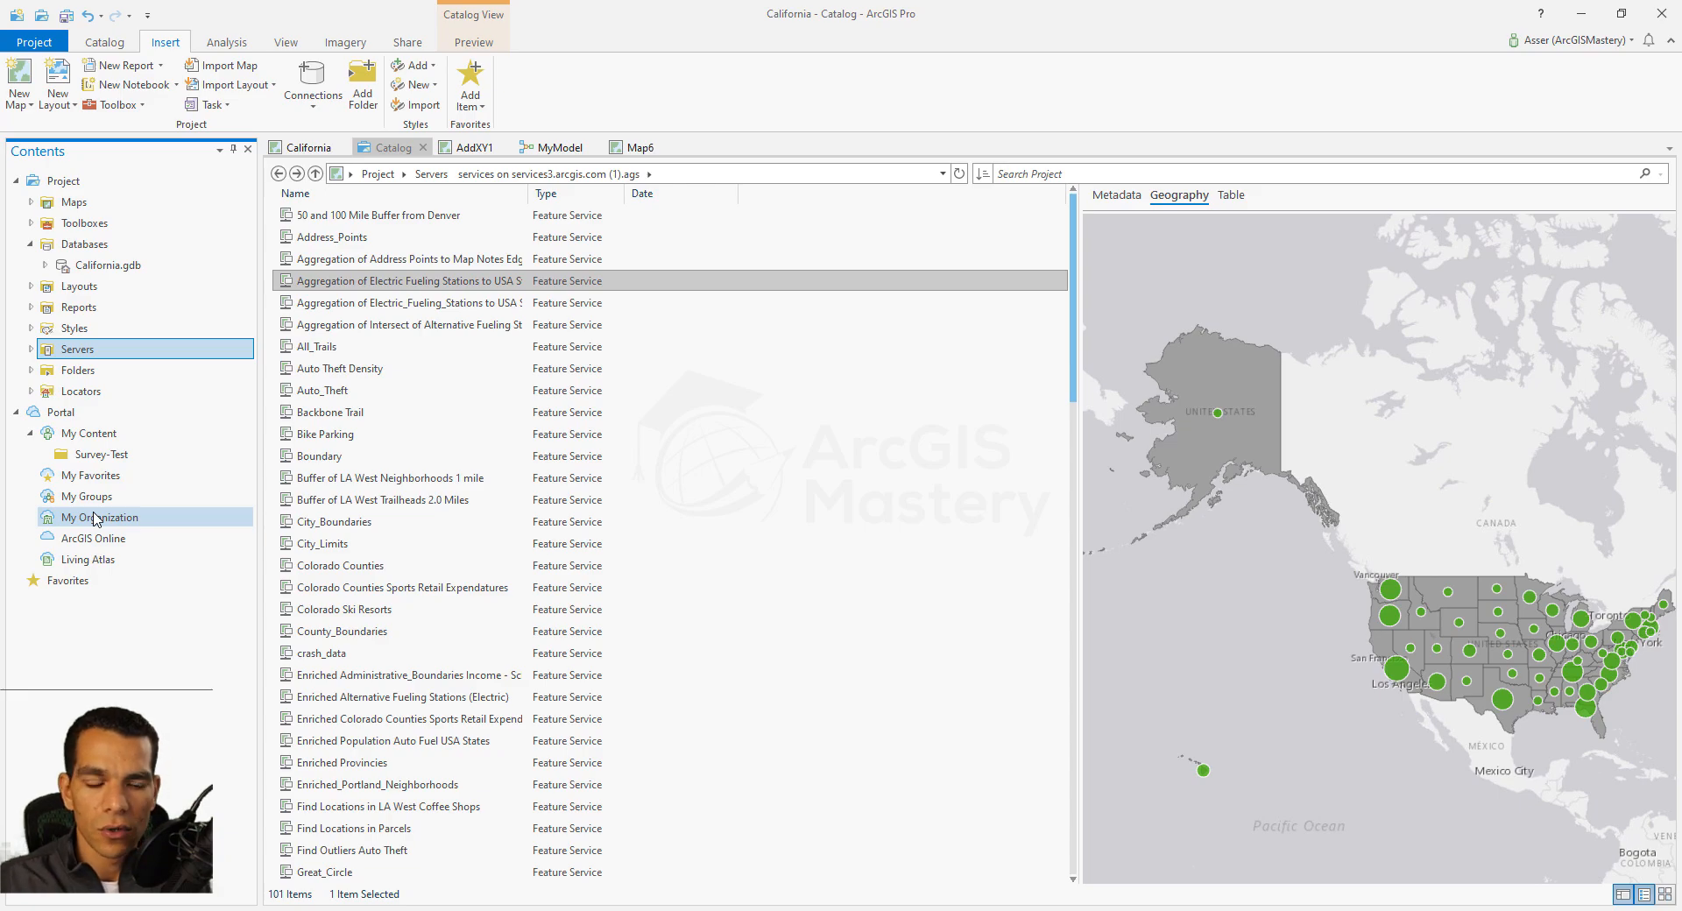
pyautogui.hotkey('alt', 'Tab')
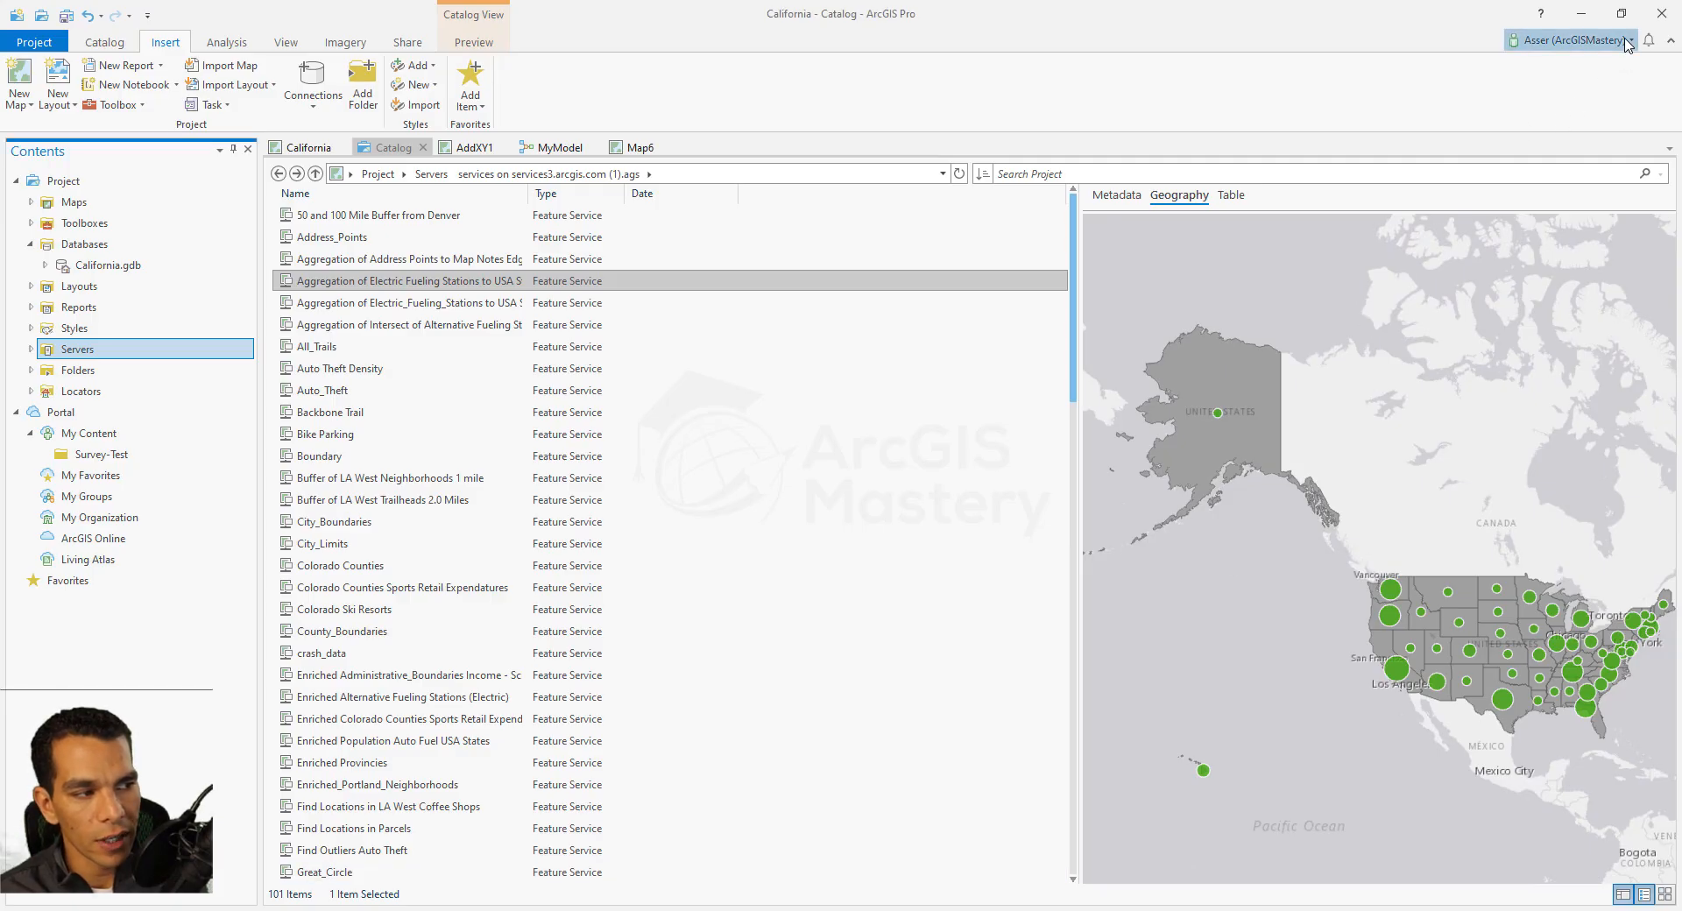
# Step: Review the portal management page and its Add Portal dialog without adding a portal, and check the options for switching the active portal
pyautogui.click(1621, 41)
pyautogui.click(1567, 152)
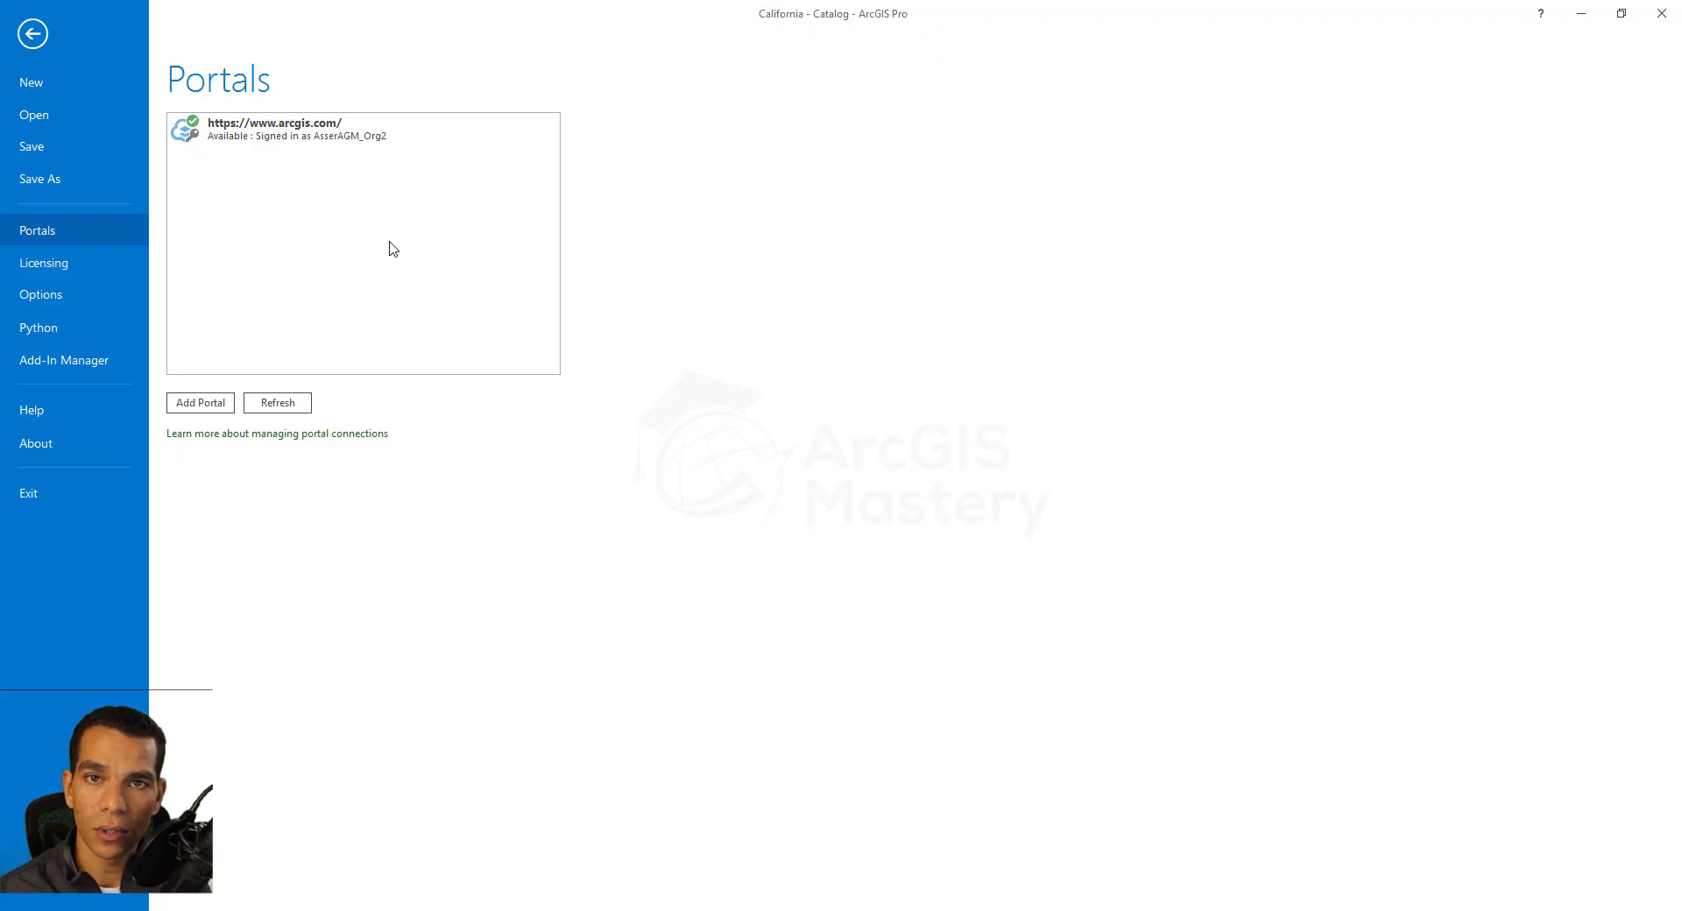
pyautogui.click(200, 403)
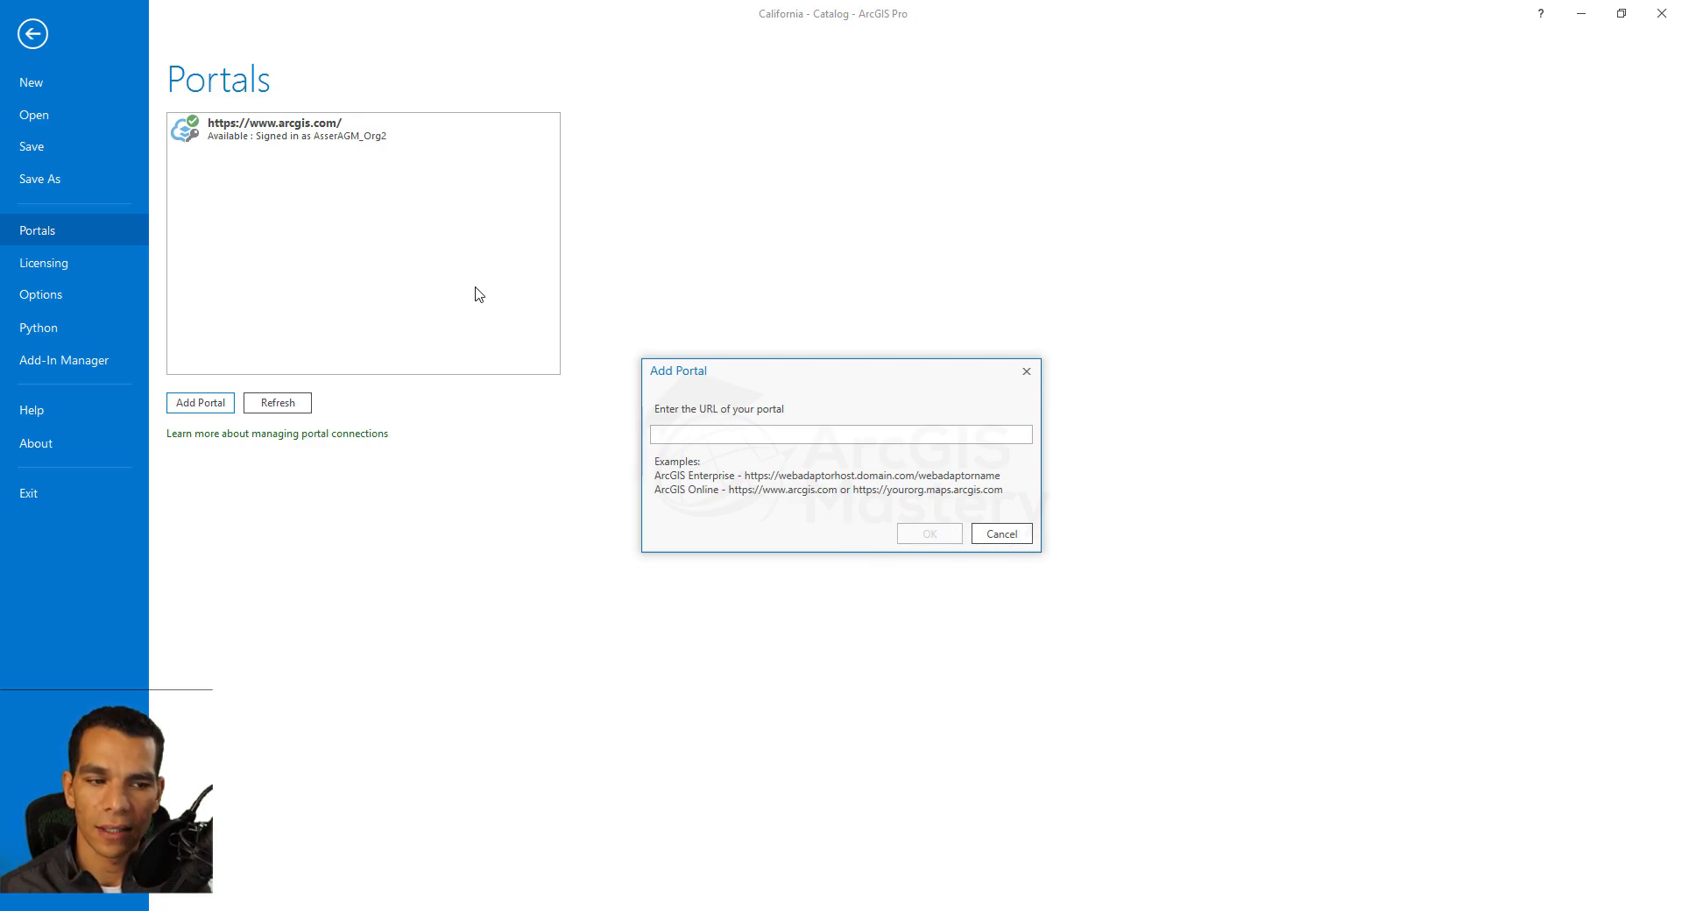
pyautogui.click(1002, 534)
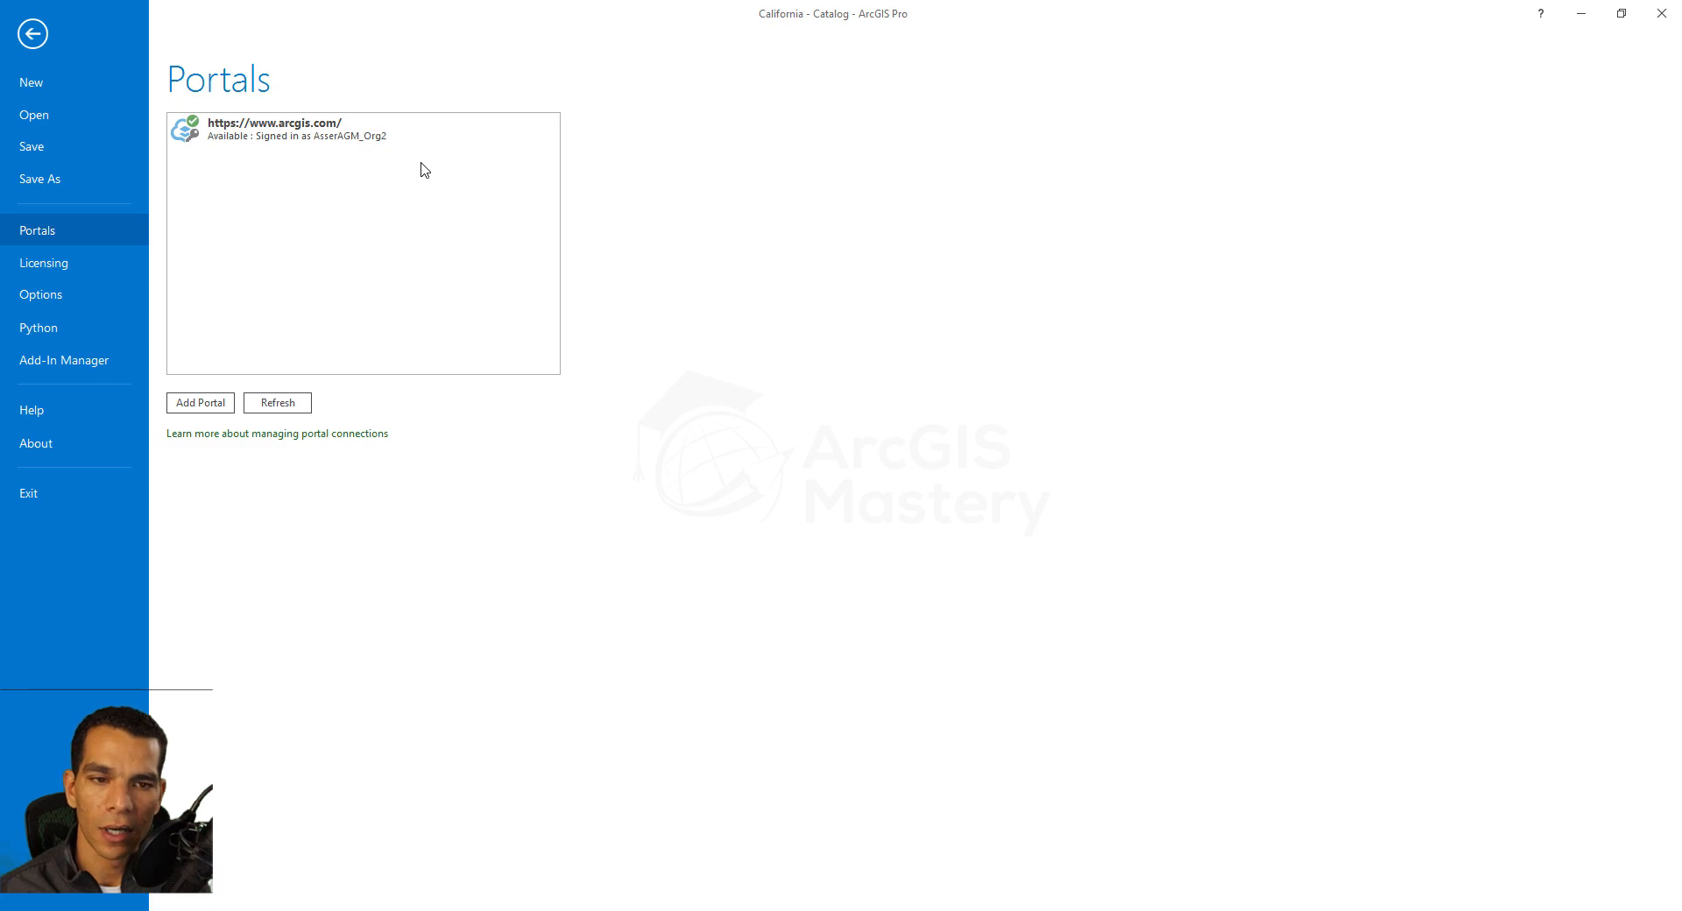
pyautogui.click(32, 35)
pyautogui.click(1583, 42)
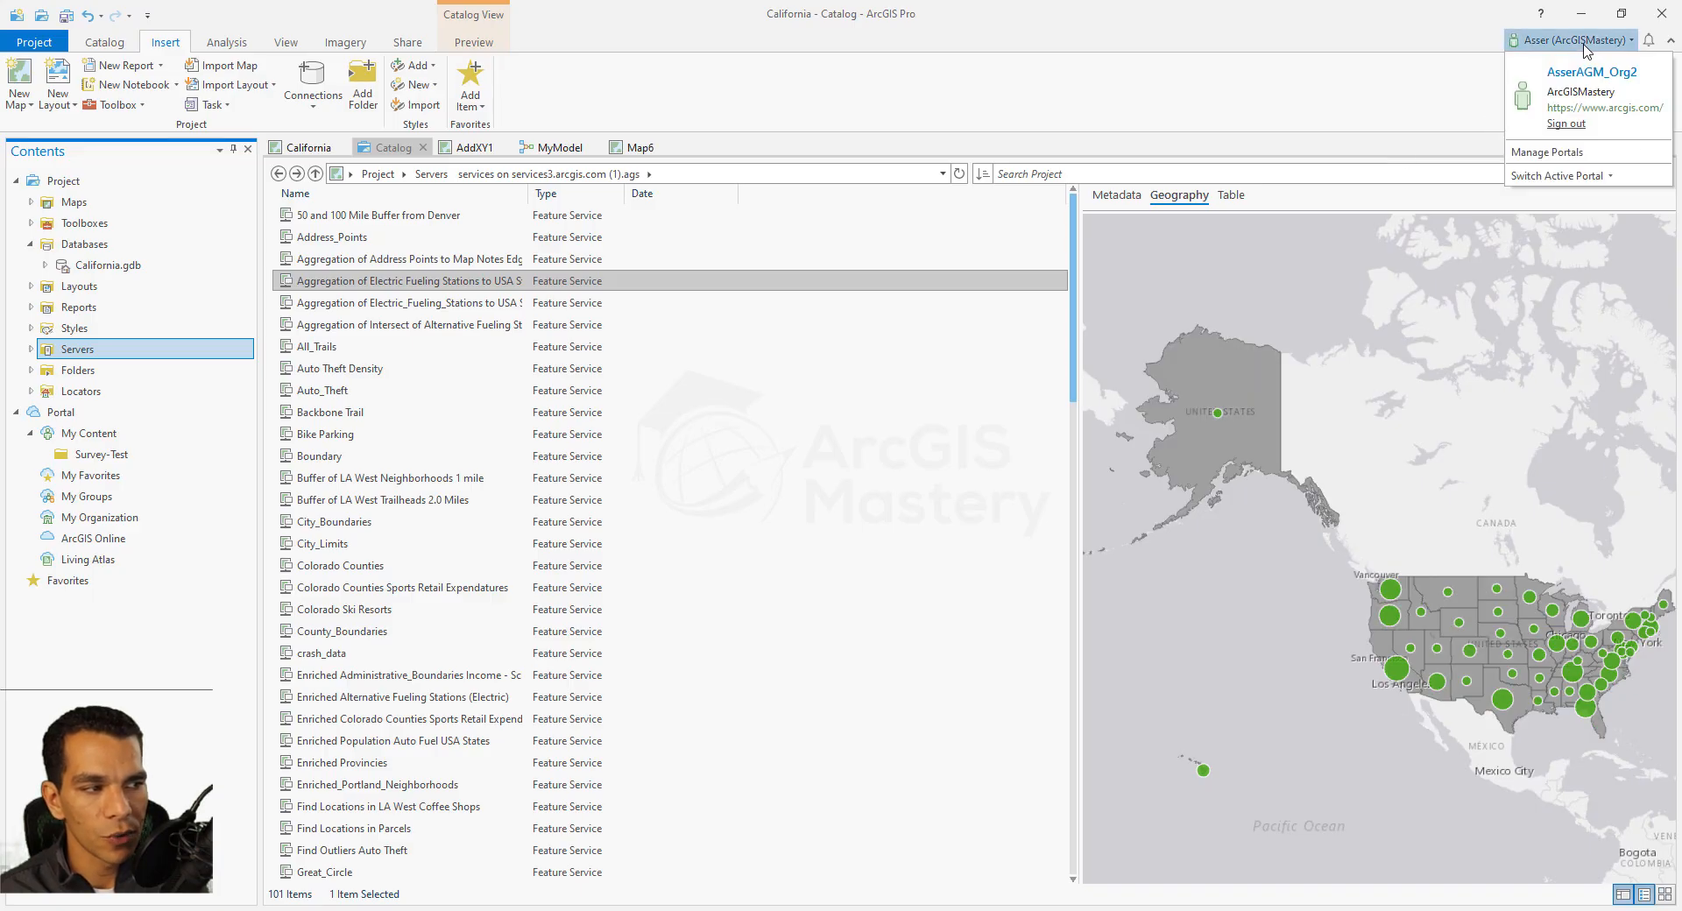
pyautogui.click(1586, 177)
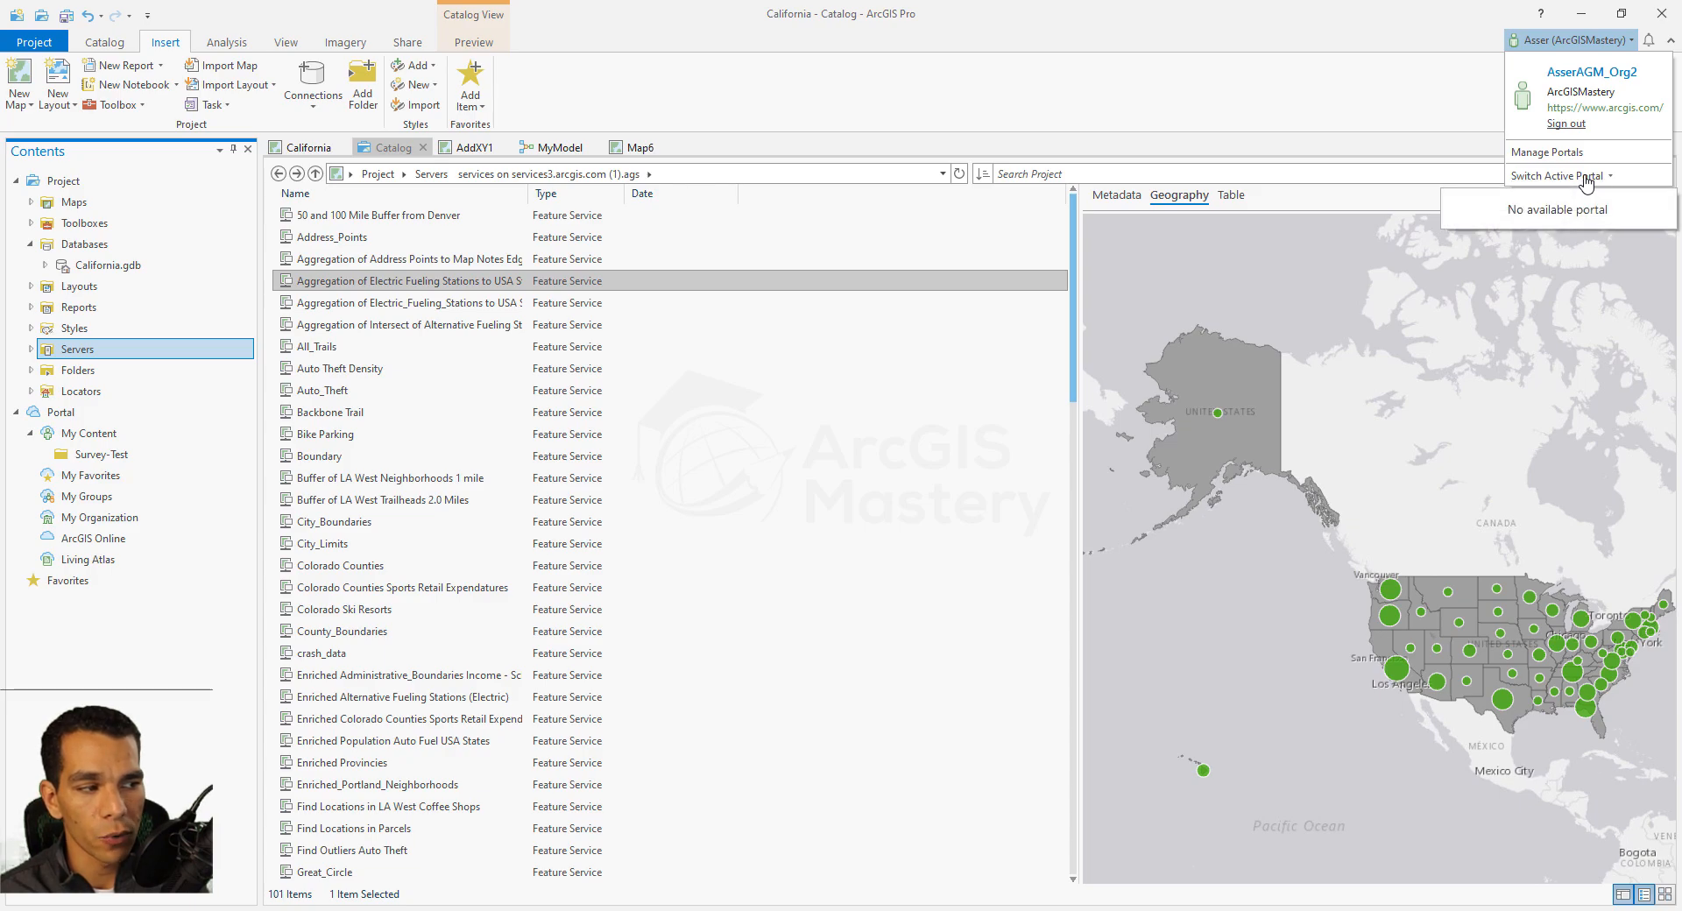